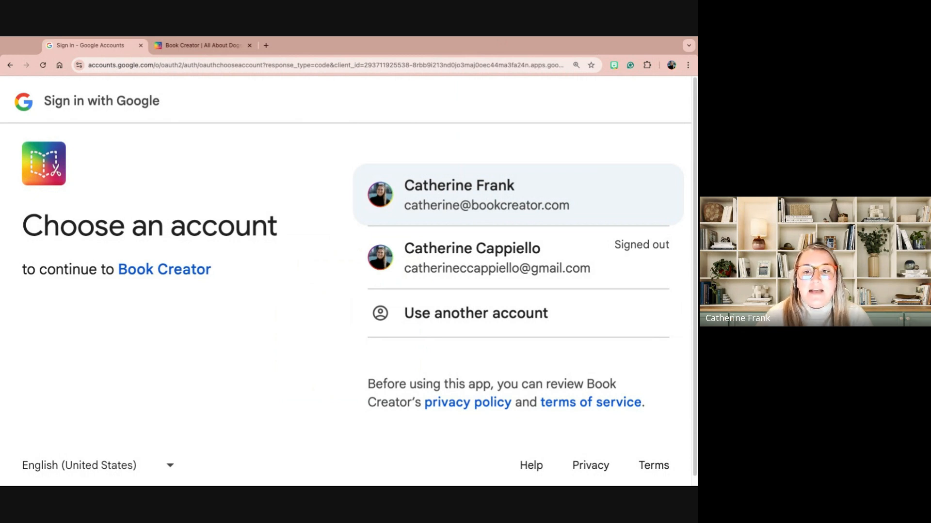
Sign in to Book Creator with the bookcreator.com Google account and open the Teacher Dashboard.
click(486, 195)
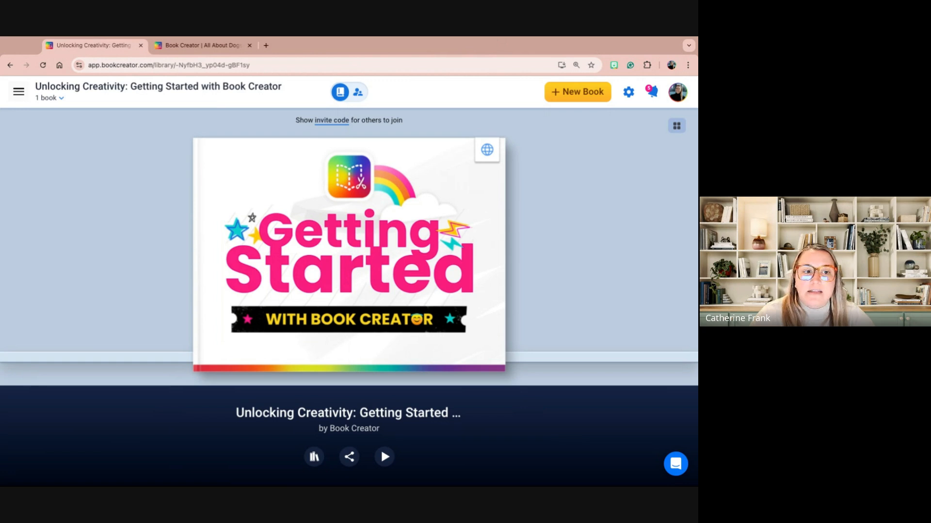
click(19, 92)
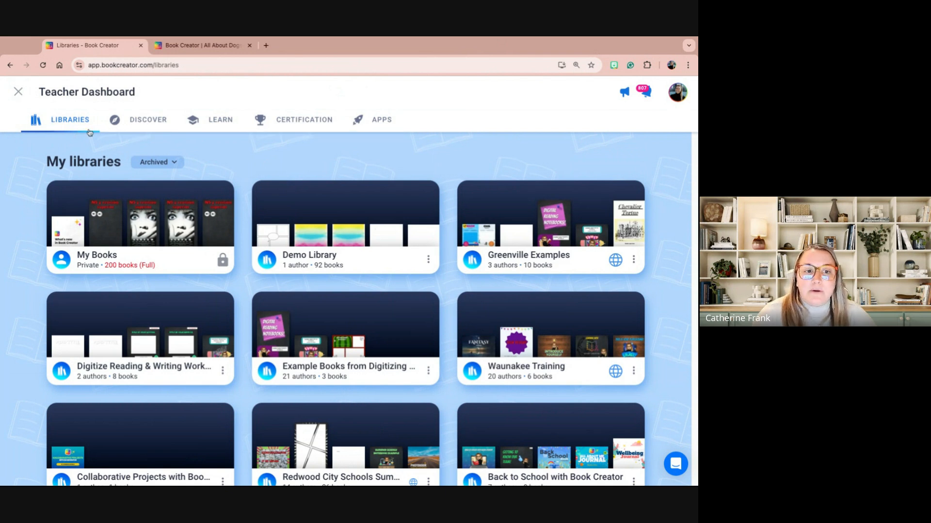
Open the Discover section and look through the Getting Started student templates.
click(158, 127)
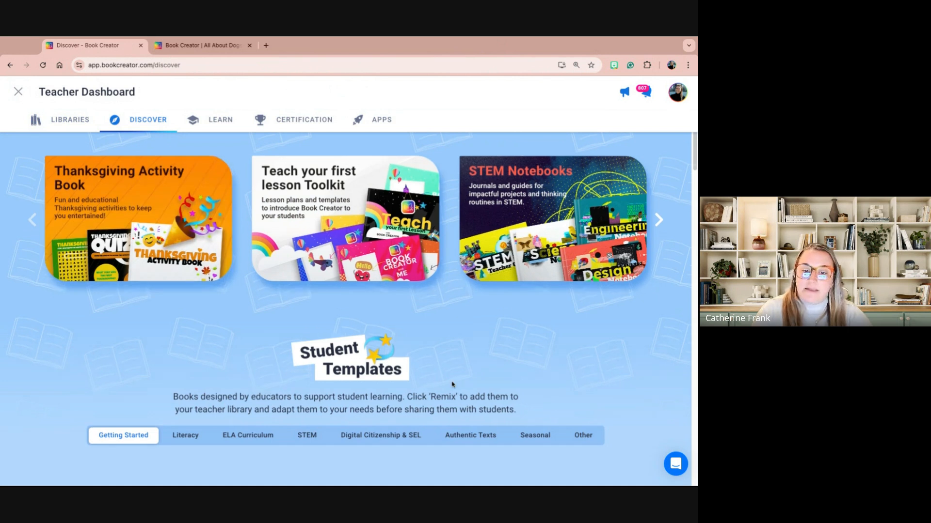
scroll(452, 383, down, 2)
scroll(452, 384, down, 5)
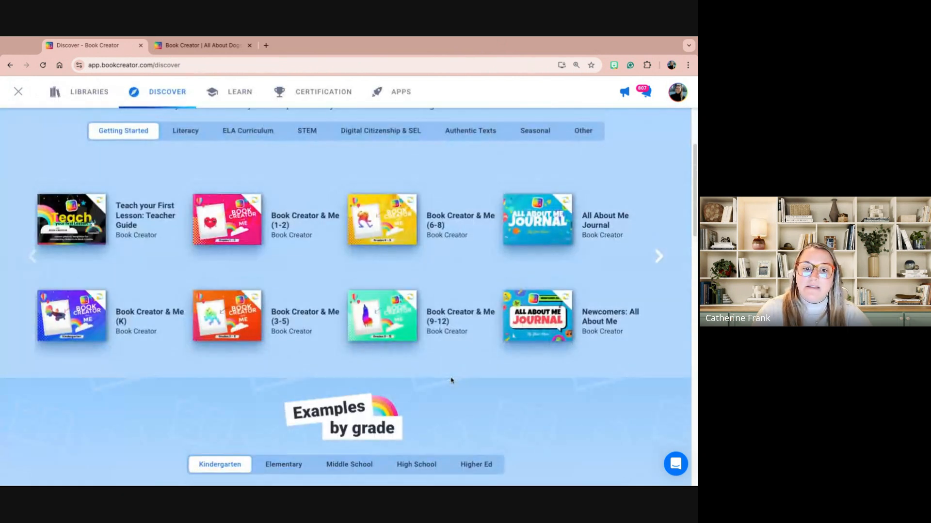
scroll(451, 380, up, 1)
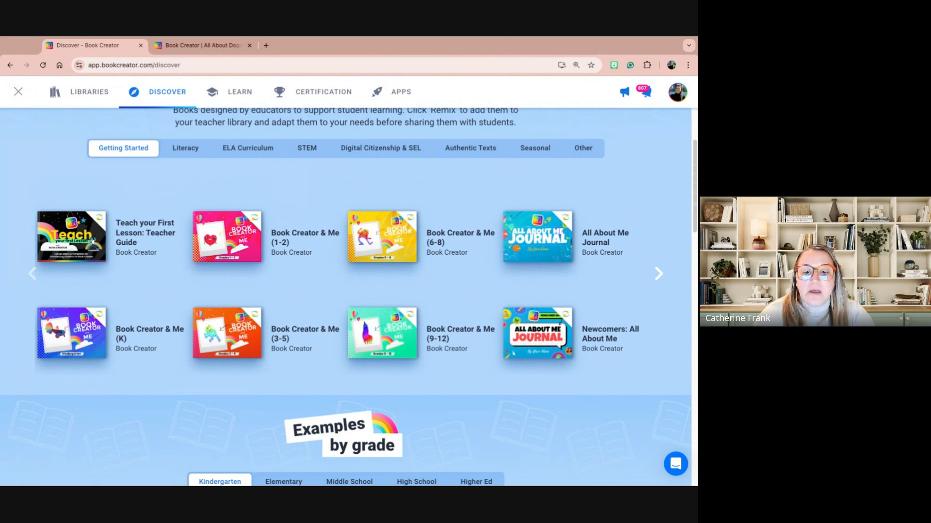
scroll(345, 297, down, 3)
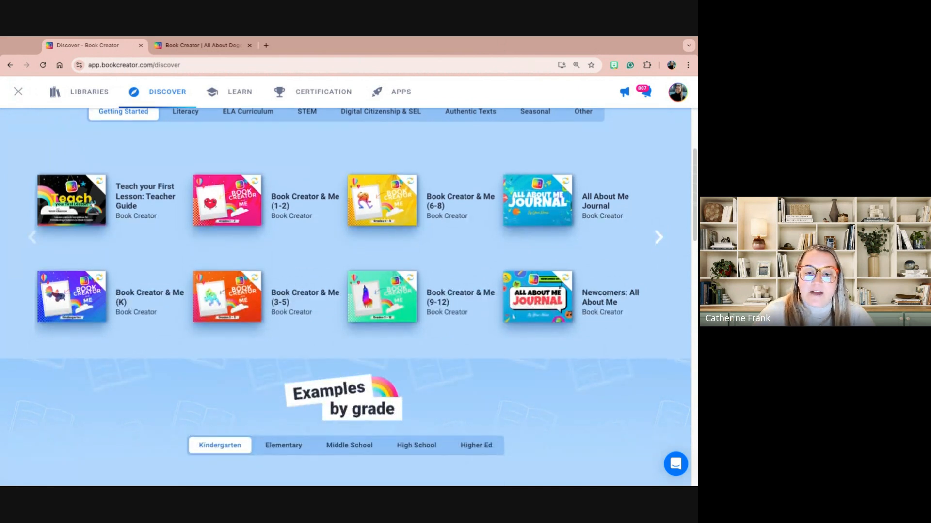
scroll(345, 297, down, 1)
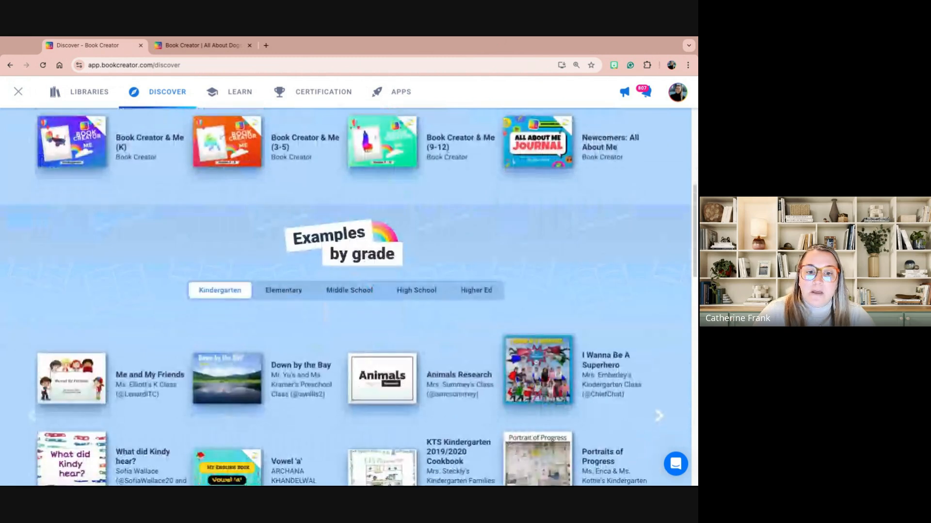
Show the Elementary books under Examples by grade and look through them.
scroll(287, 293, down, 1)
click(289, 263)
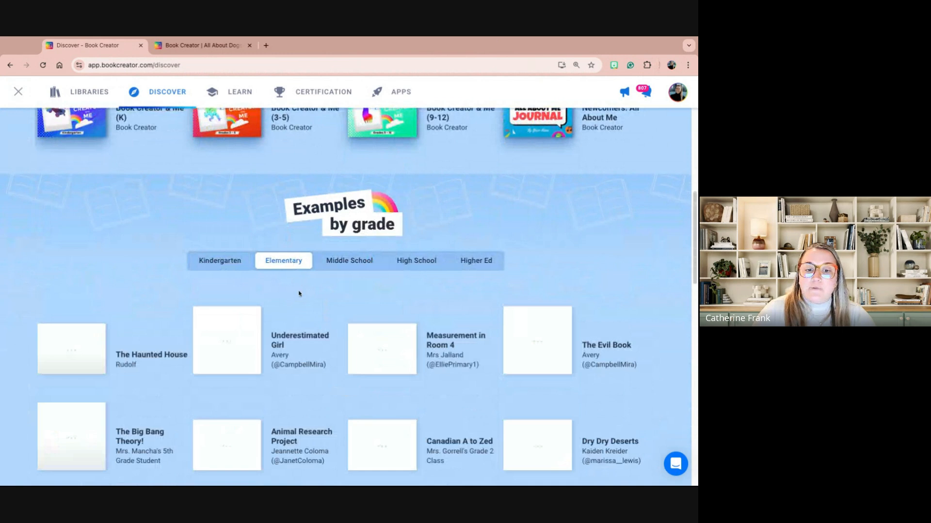
scroll(299, 297, down, 1)
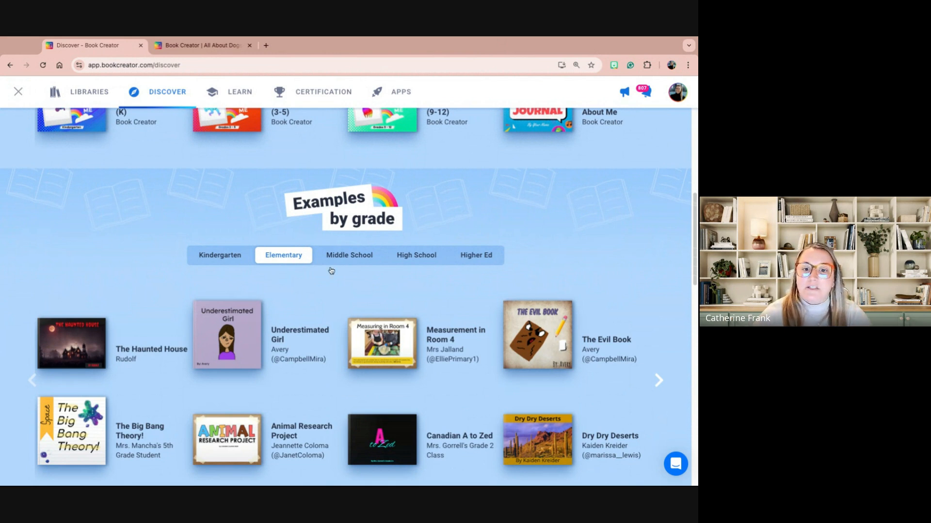
scroll(411, 258, down, 5)
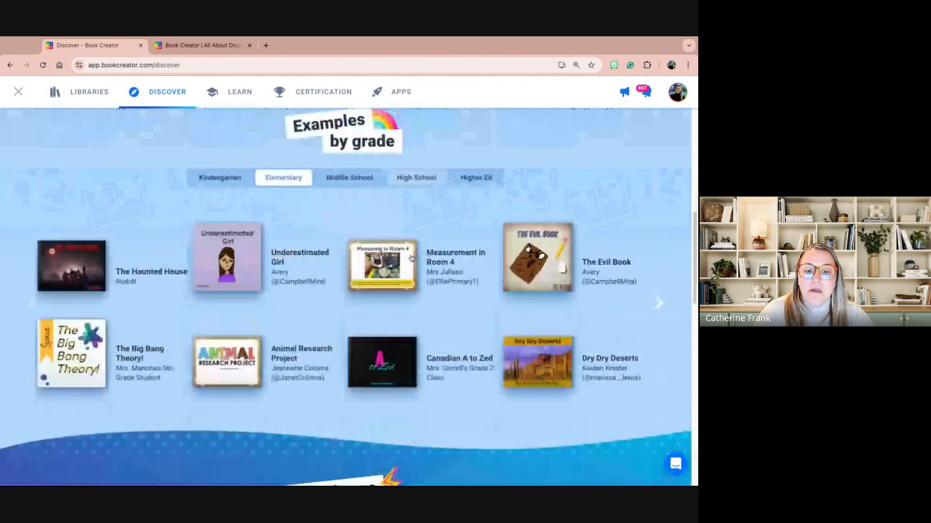
Look over the Supercharge your lessons resources and expand the full list of subjects under Browse all libraries.
scroll(411, 259, down, 4)
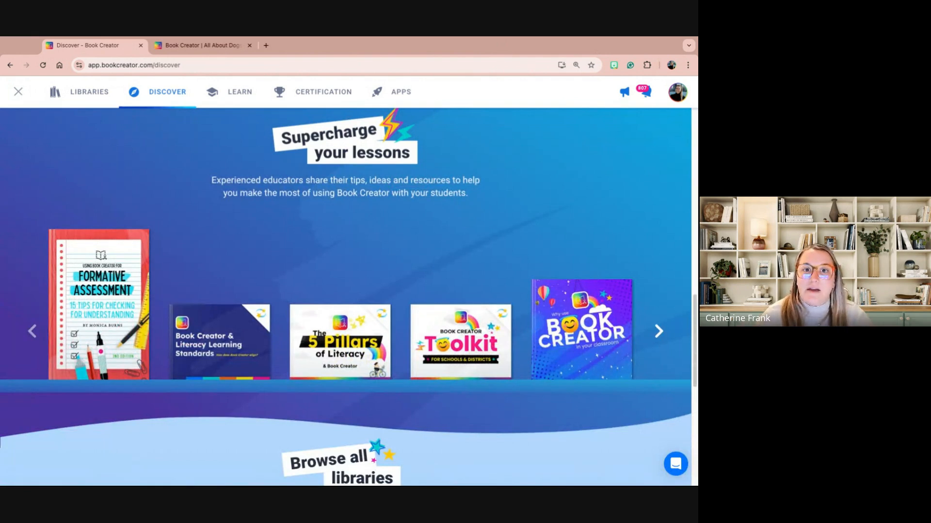
scroll(346, 297, down, 4)
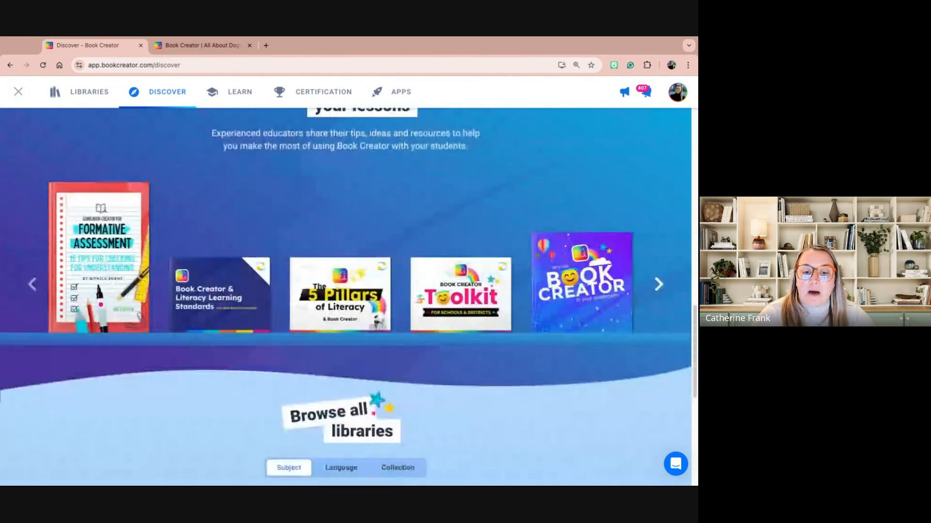
scroll(368, 310, down, 4)
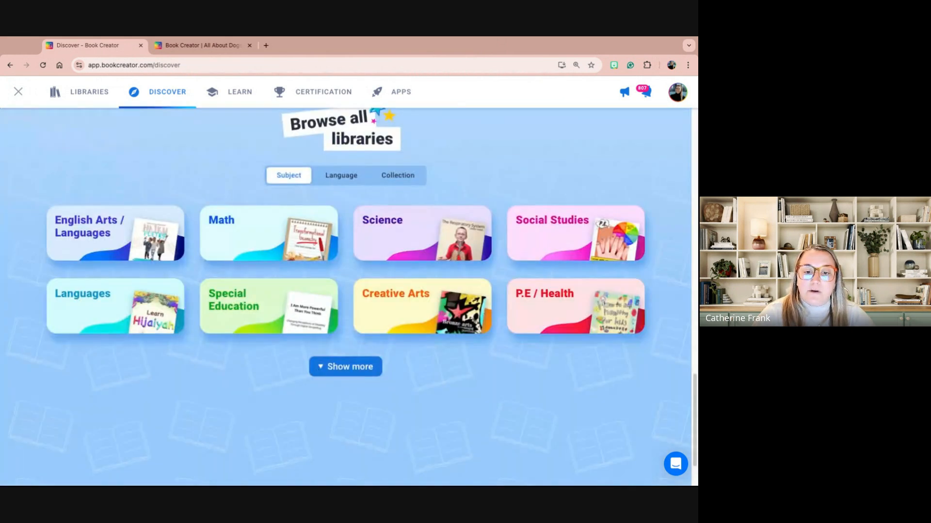
click(365, 364)
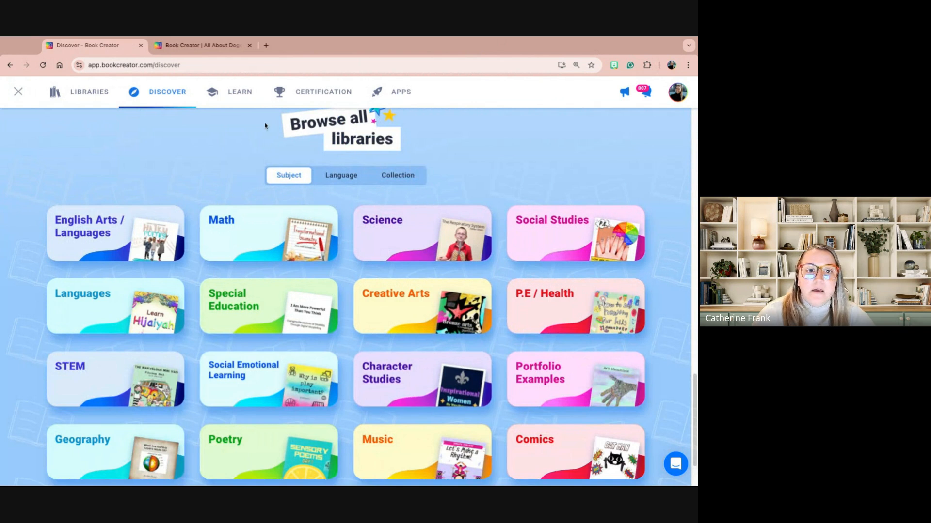
View the Learn knowledge base, and review the Certified Author course curriculum in the Certification section.
click(246, 94)
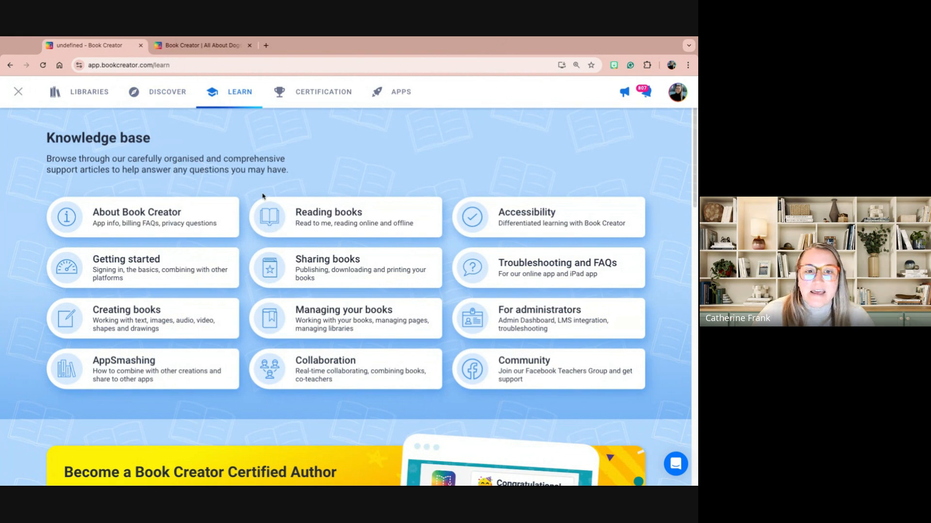
click(288, 95)
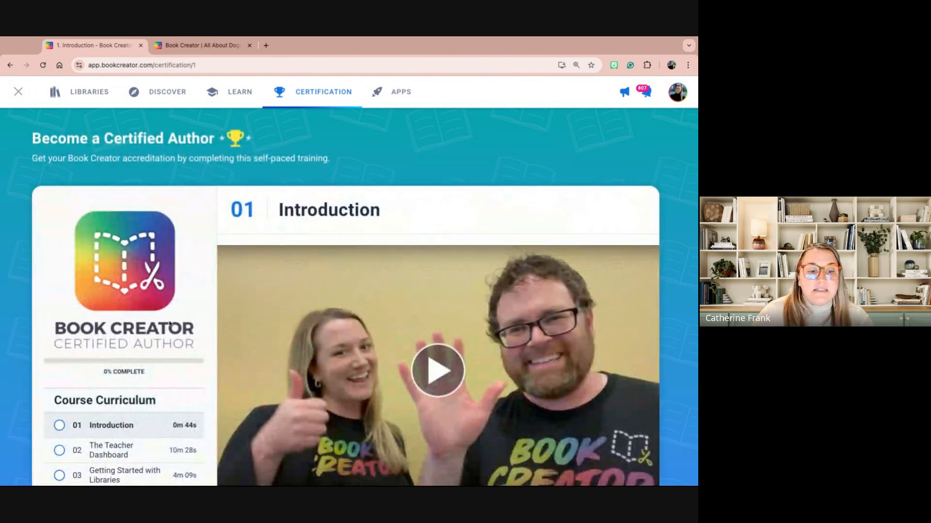
scroll(169, 331, down, 1)
scroll(168, 331, down, 3)
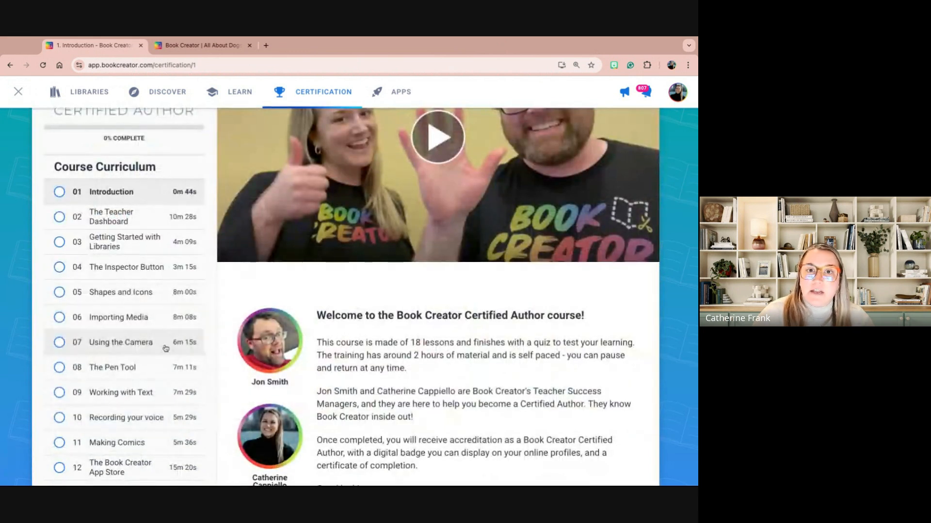
scroll(165, 348, down, 2)
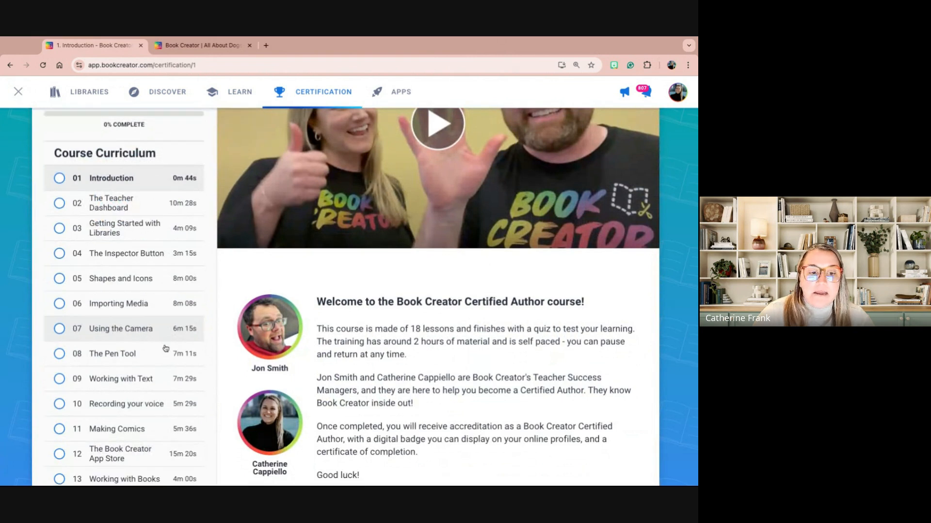
scroll(165, 291, down, 3)
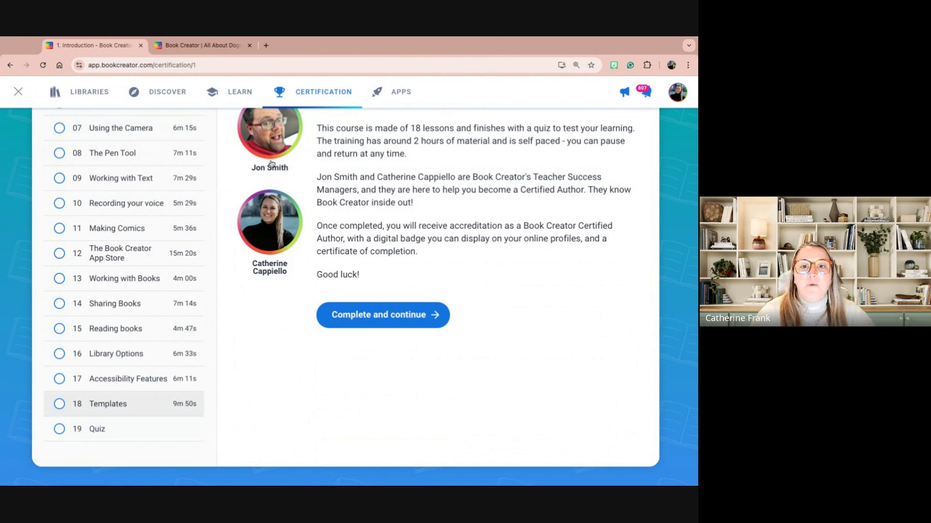
Open the Apps section and review the apps available for Book Creator.
click(390, 101)
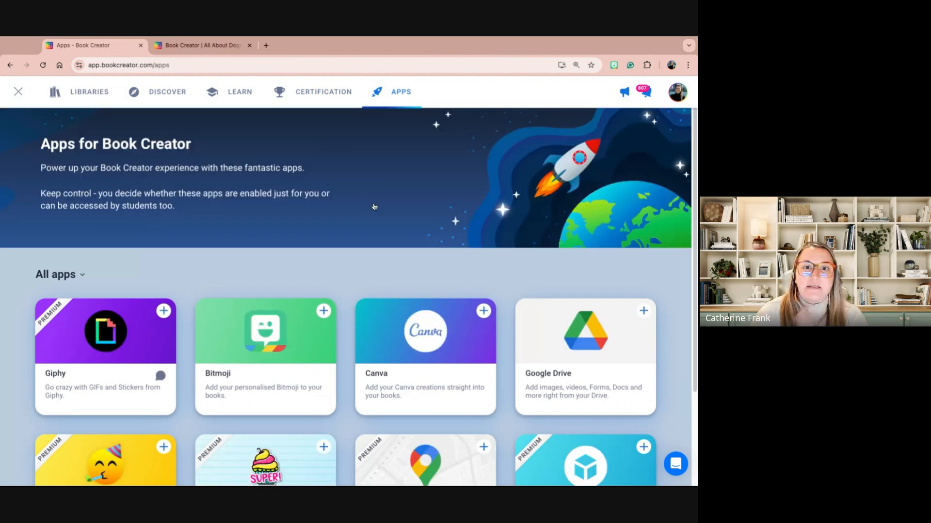
scroll(374, 206, down, 1)
scroll(343, 204, down, 1)
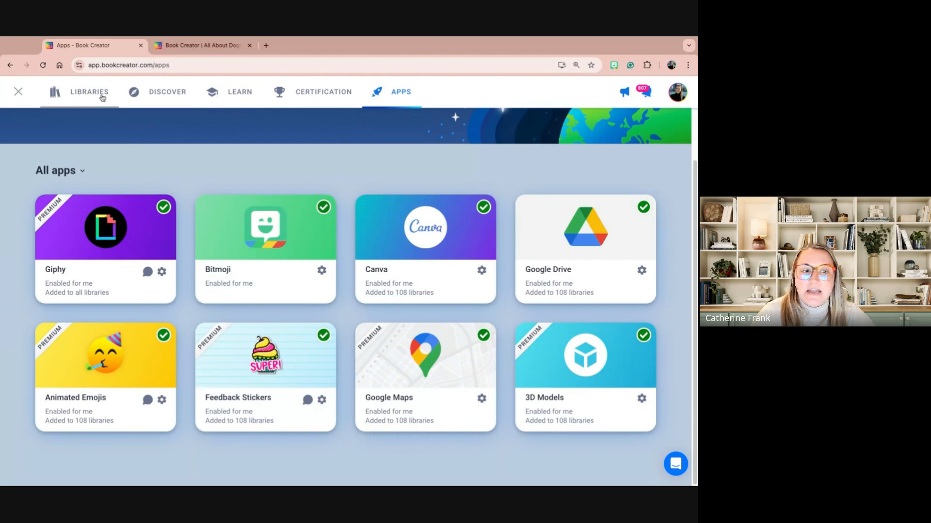
click(572, 40)
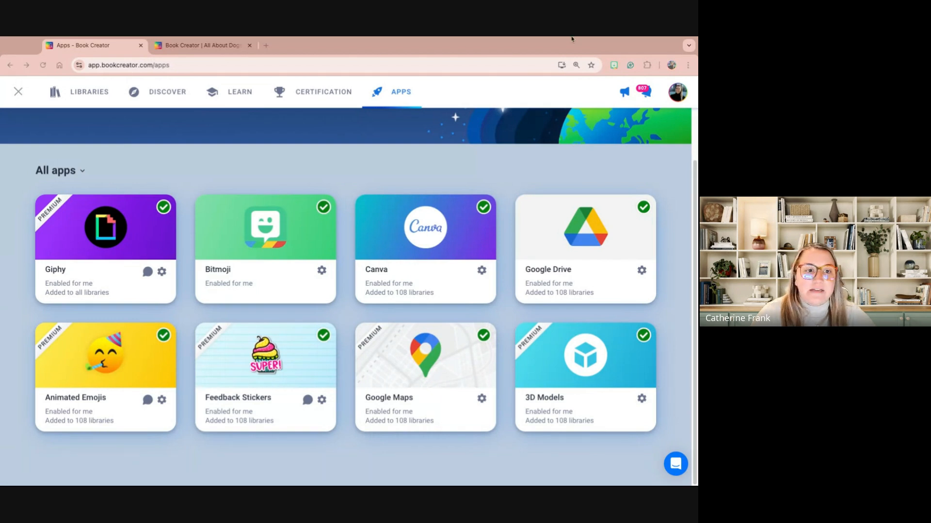
Return to My libraries and open the "Unlocking Creativity: Getting Started with Book Creator" library.
click(87, 96)
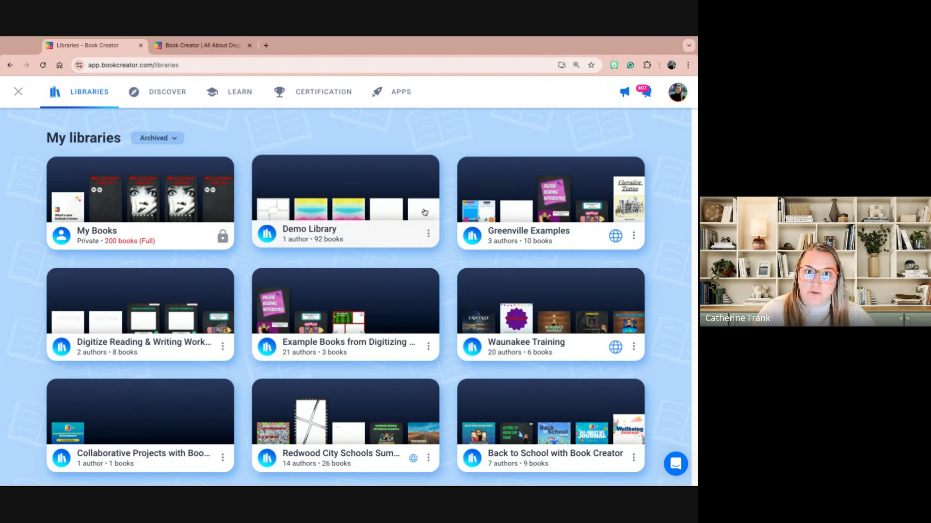
scroll(376, 268, down, 15)
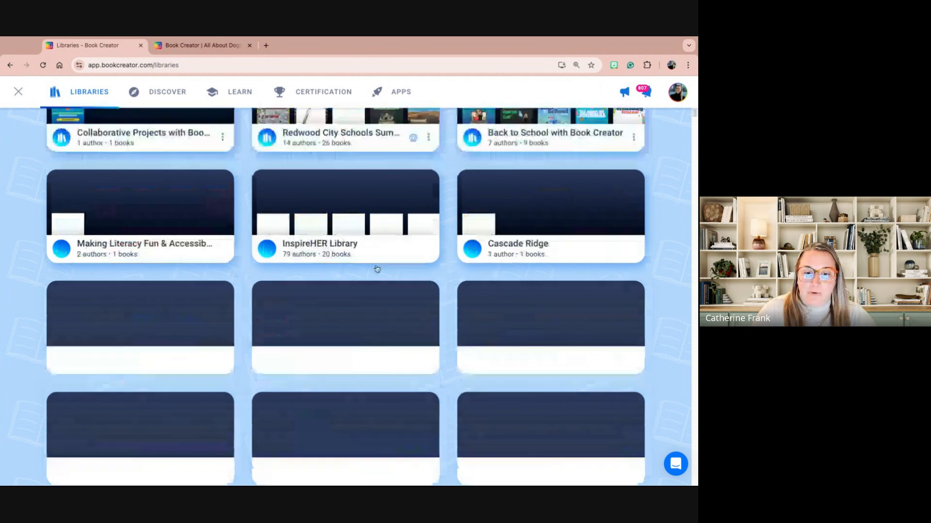
scroll(377, 269, down, 5)
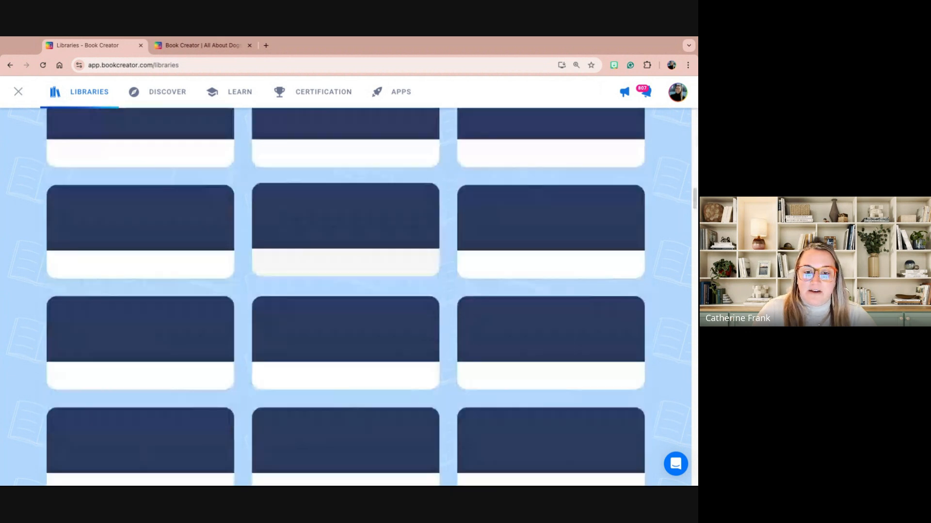
scroll(376, 268, down, 1)
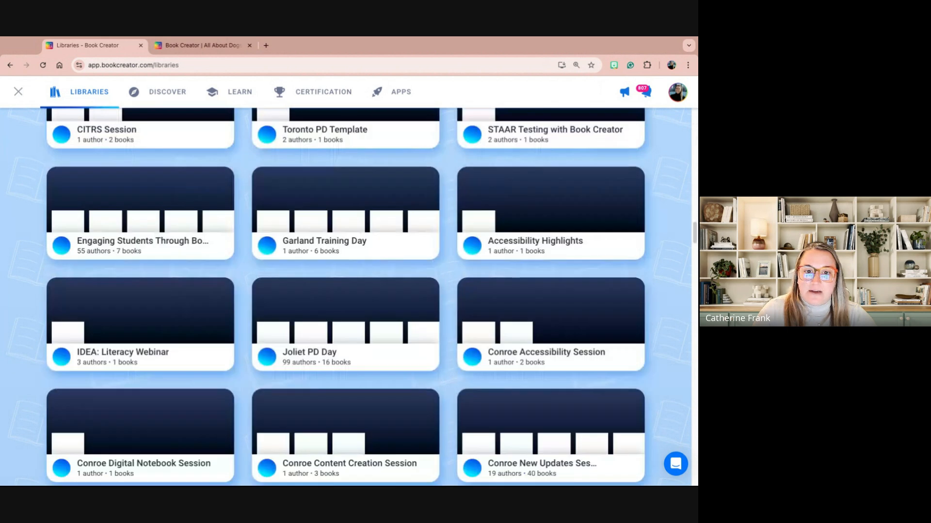
scroll(377, 269, down, 5)
scroll(377, 269, down, 5)
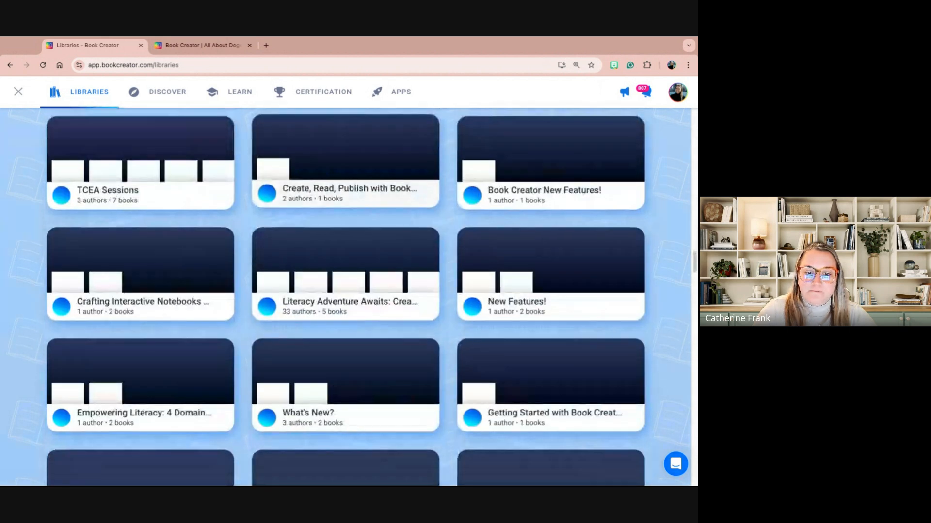
scroll(376, 269, down, 5)
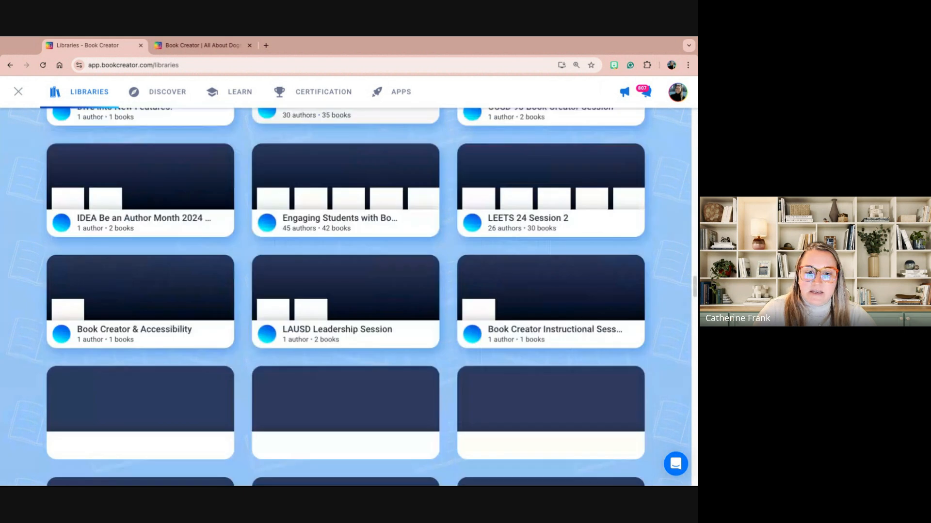
scroll(377, 269, down, 4)
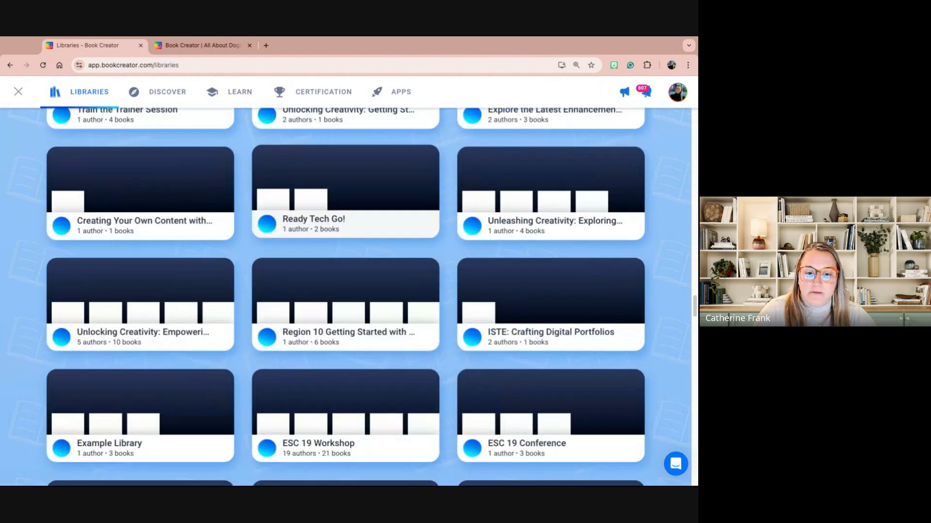
scroll(377, 268, down, 4)
scroll(376, 268, down, 5)
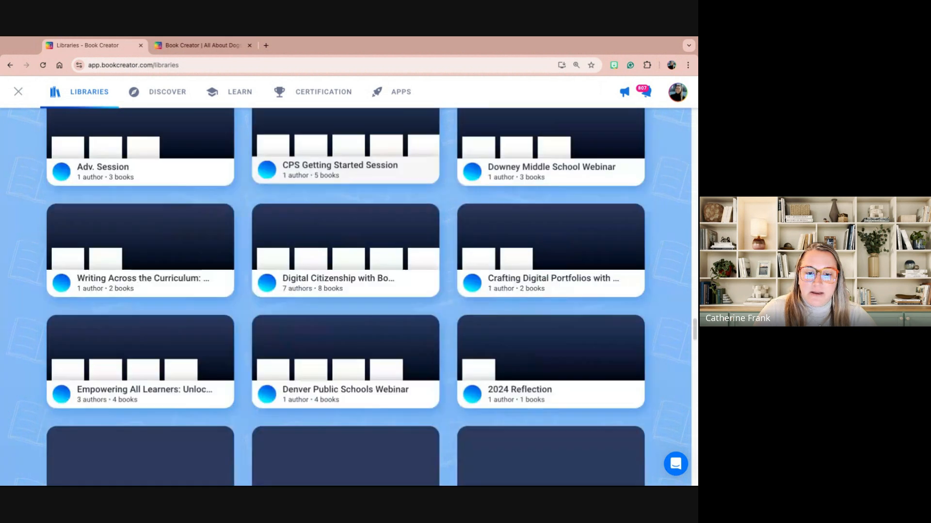
scroll(377, 268, up, 10)
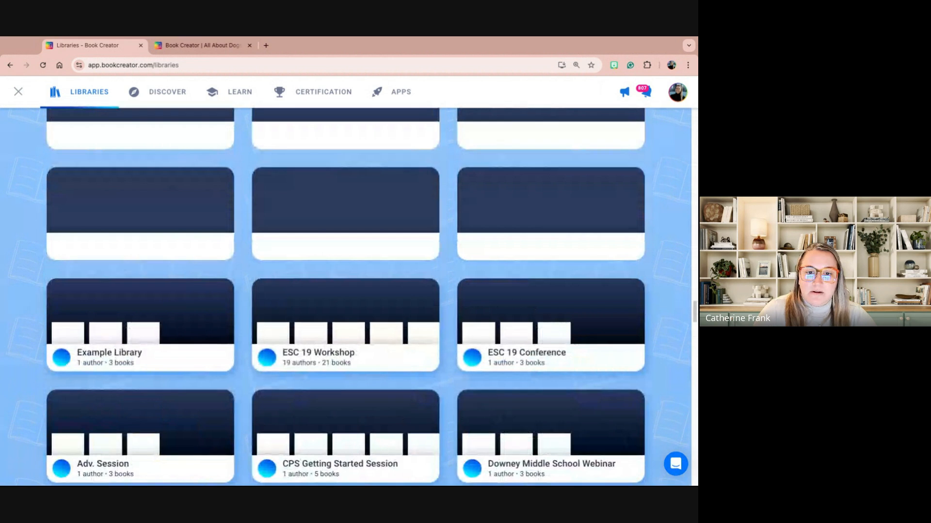
scroll(366, 214, up, 3)
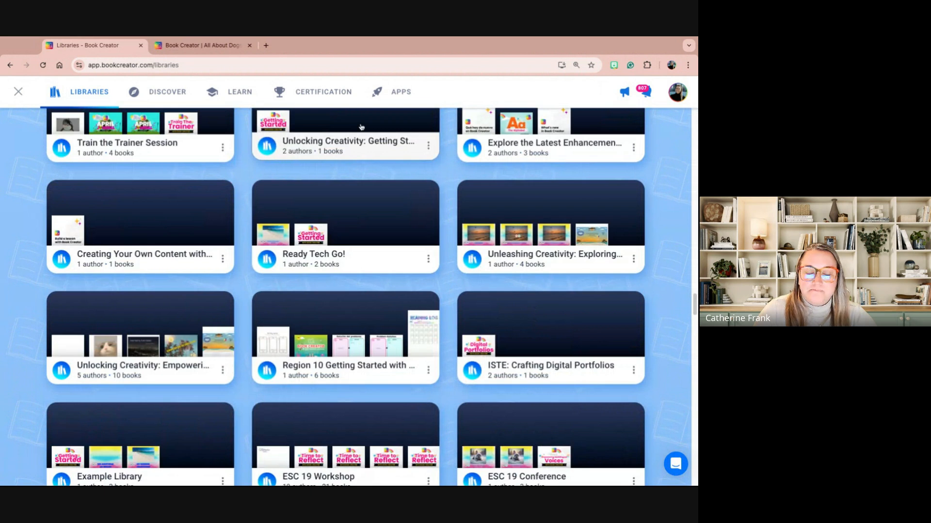
click(361, 127)
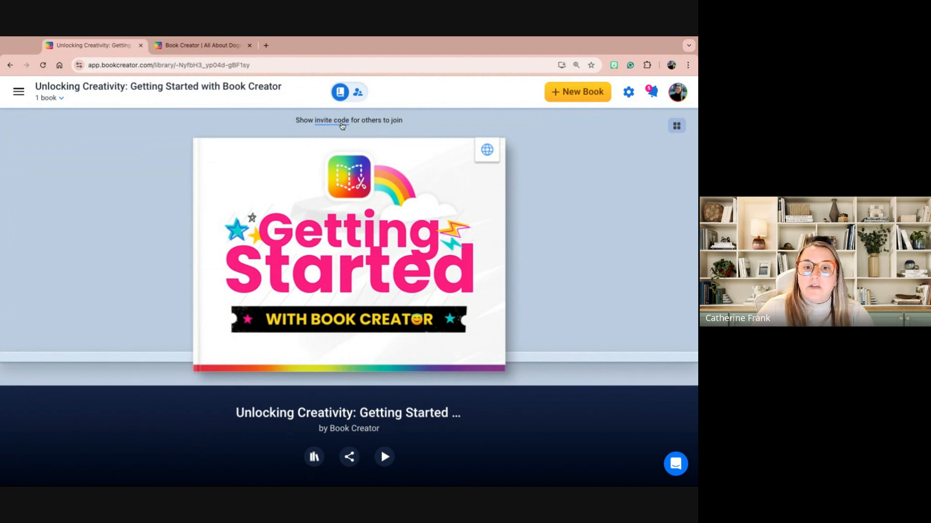
Display the library's invite code for others to join, and close the invitation.
click(341, 122)
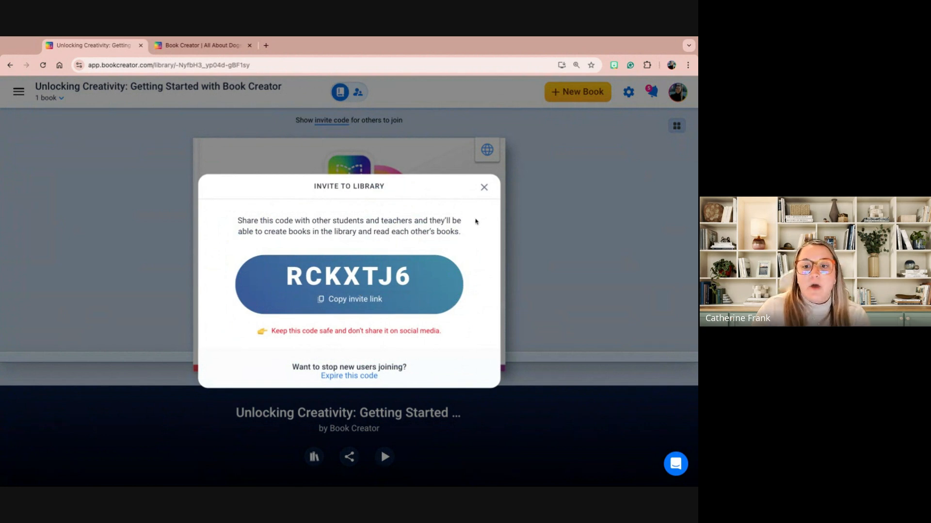
click(483, 187)
mouse_move(484, 195)
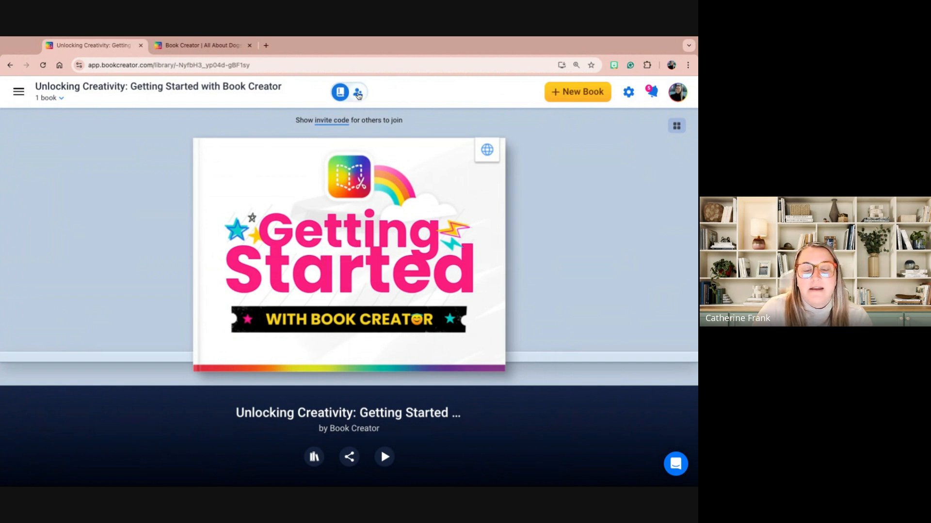
Show the library's member list, copy the library's invite link, and close the invitation.
click(358, 95)
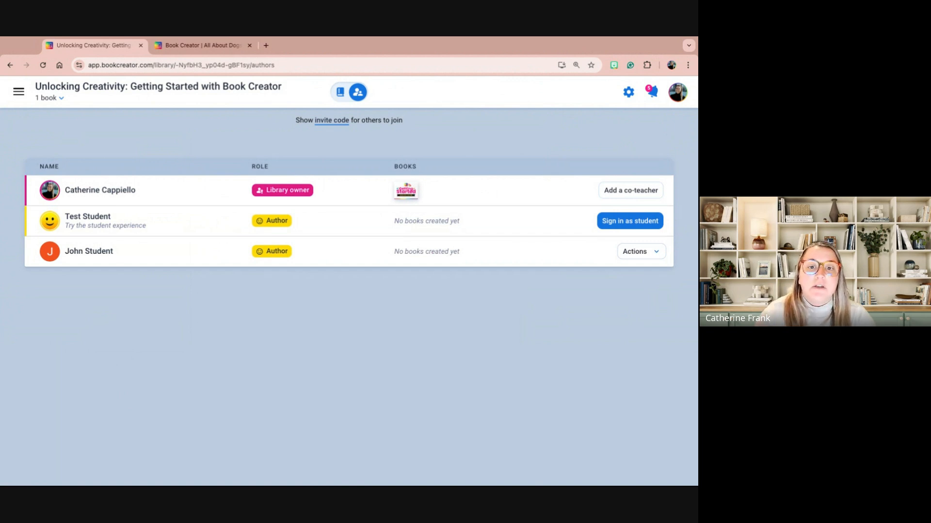
click(334, 126)
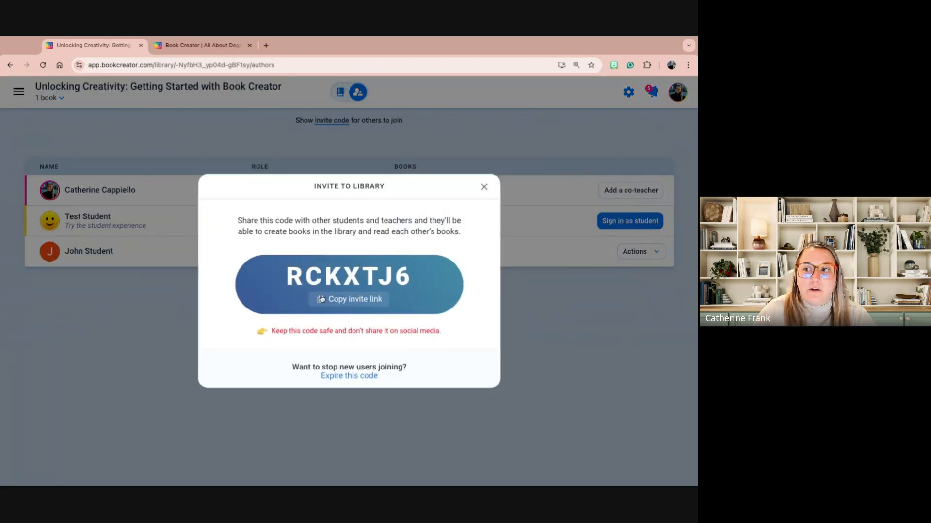
click(366, 301)
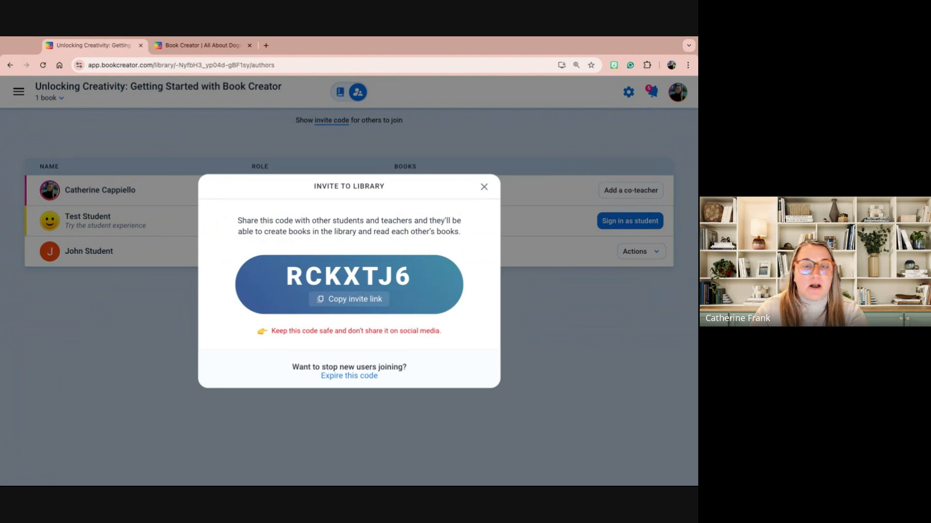
click(484, 187)
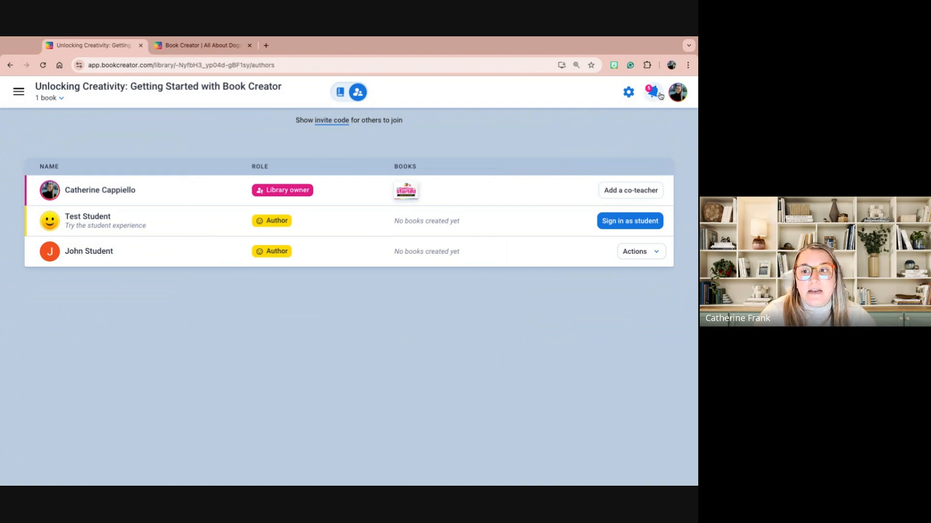
Review the student login management options in the account, and display the library's invite code again.
click(684, 97)
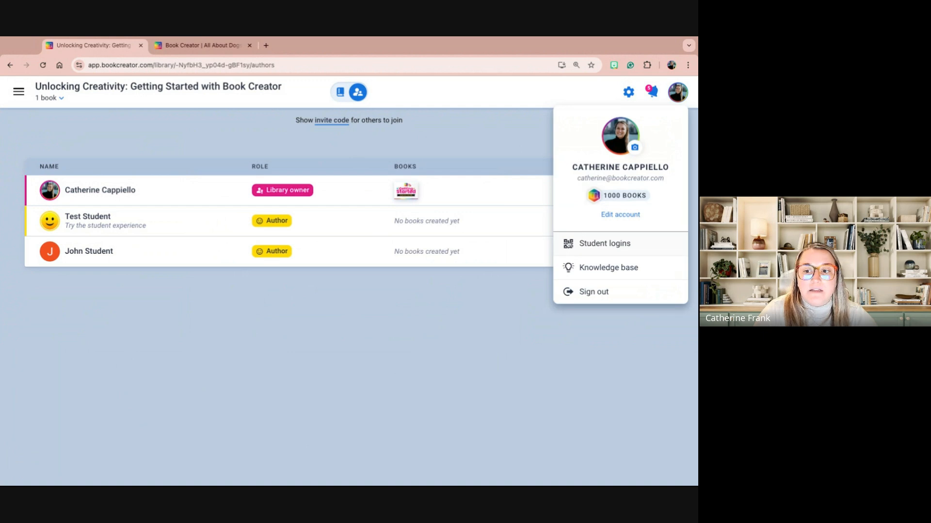
click(628, 243)
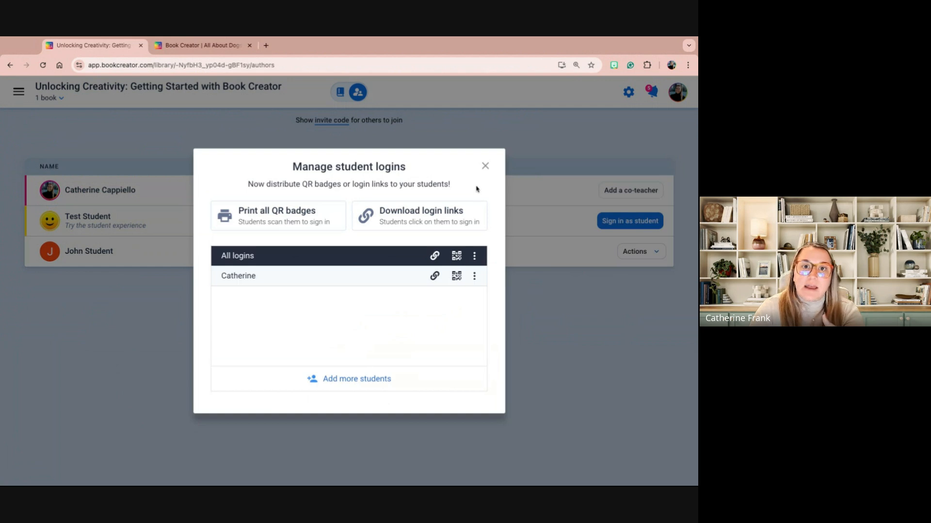
click(485, 165)
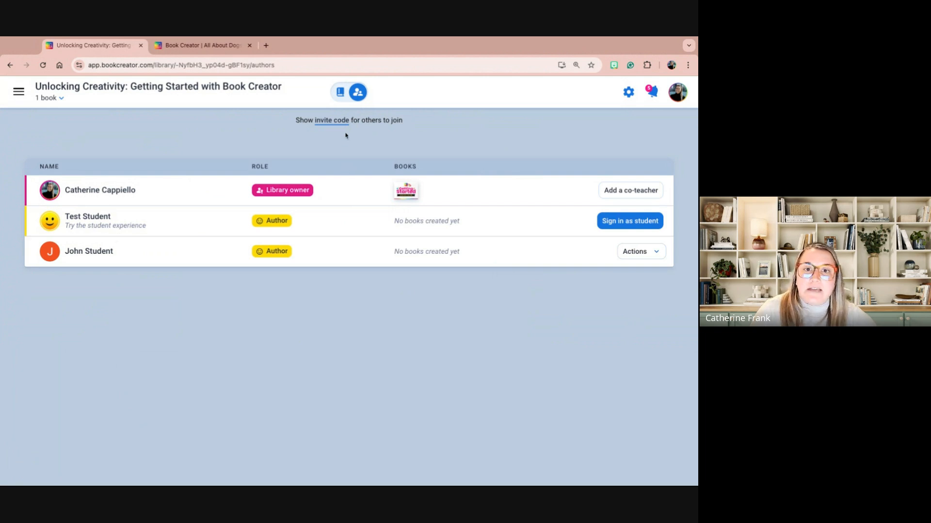
click(334, 120)
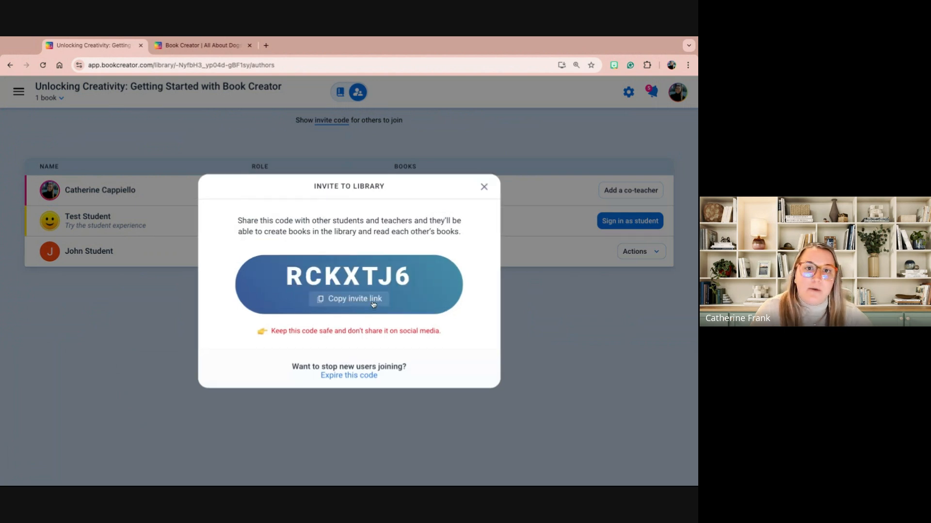
click(484, 189)
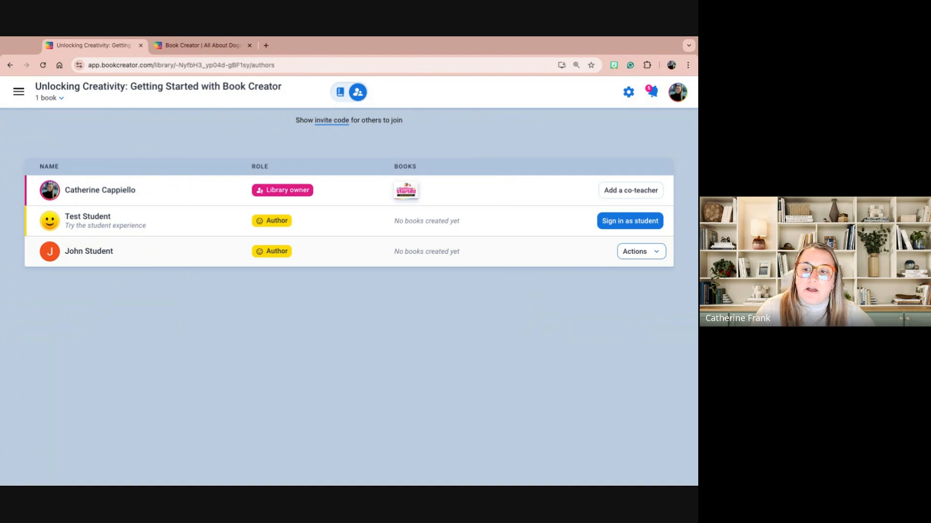
Review the actions available for the student author, and return to the library's books view.
click(640, 251)
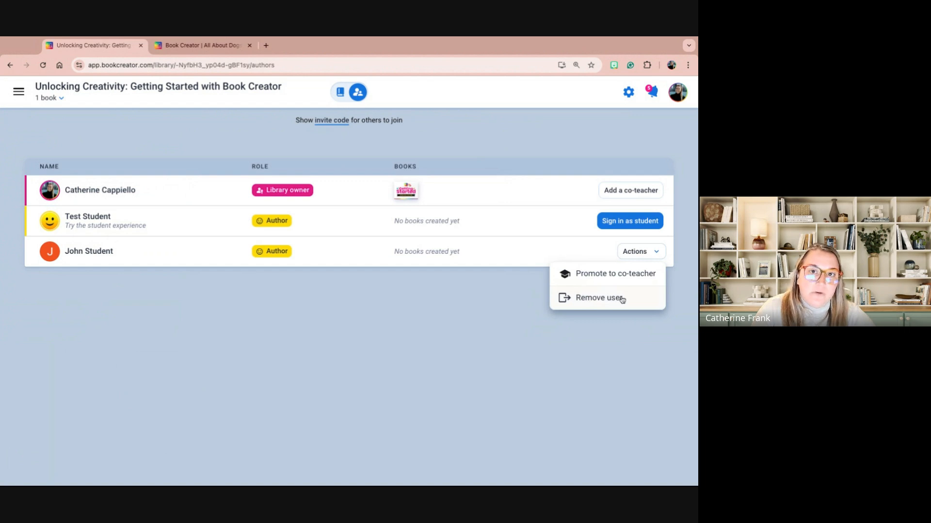
click(540, 155)
click(342, 97)
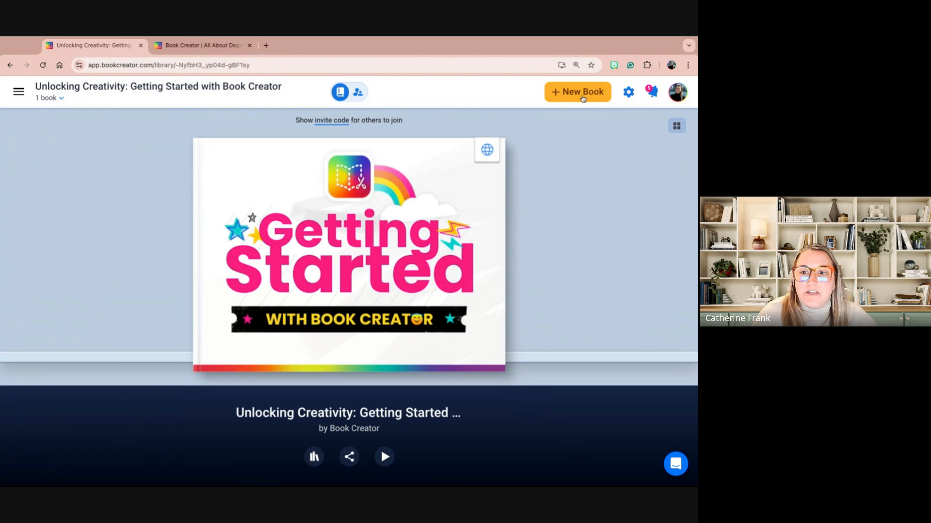
Start a new book, browse the ready-made templates and themes, and return to the blank book shapes.
click(592, 95)
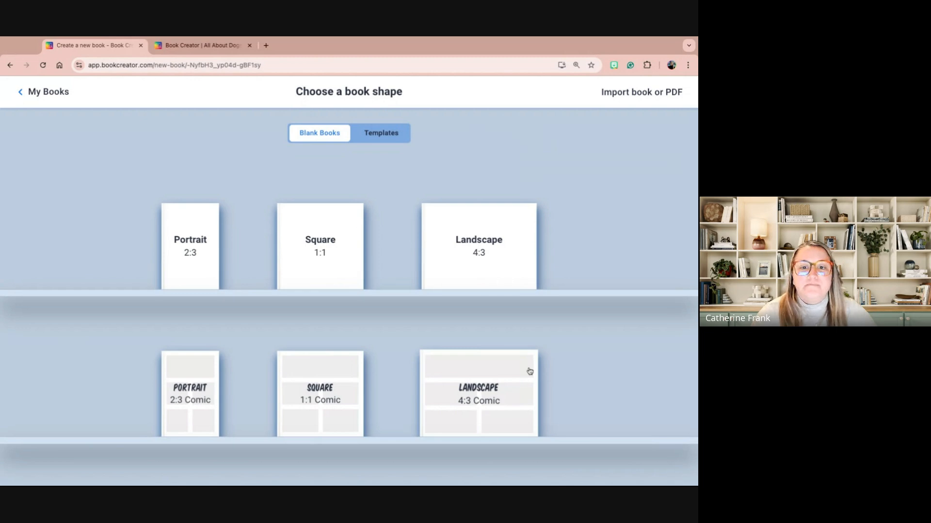
click(394, 132)
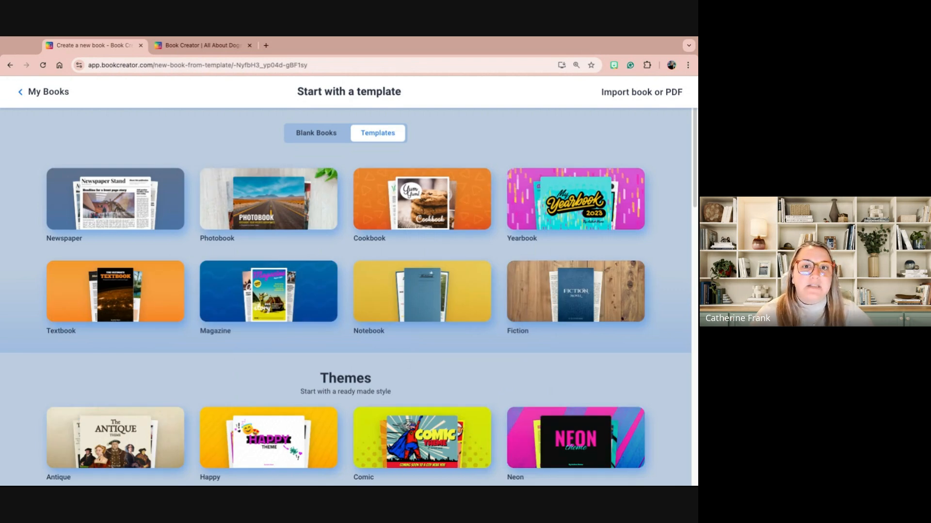
scroll(399, 173, down, 3)
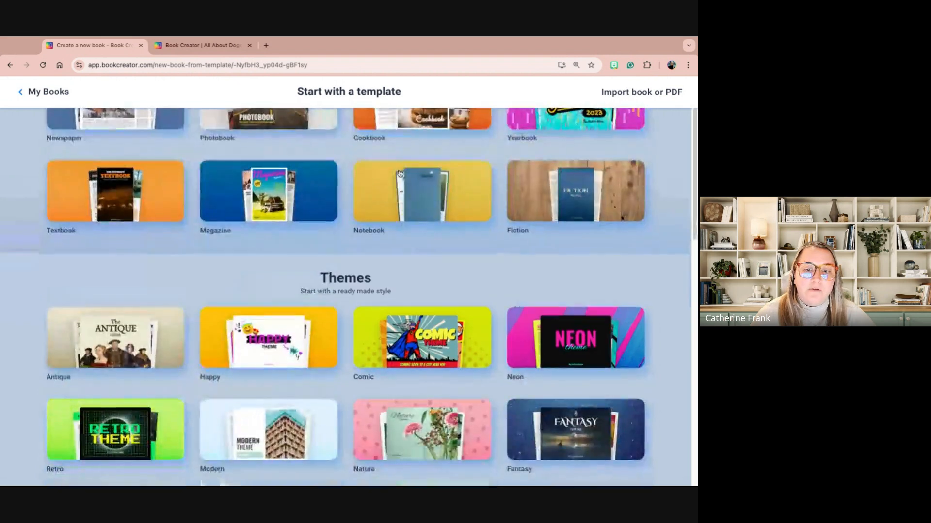
scroll(400, 173, down, 3)
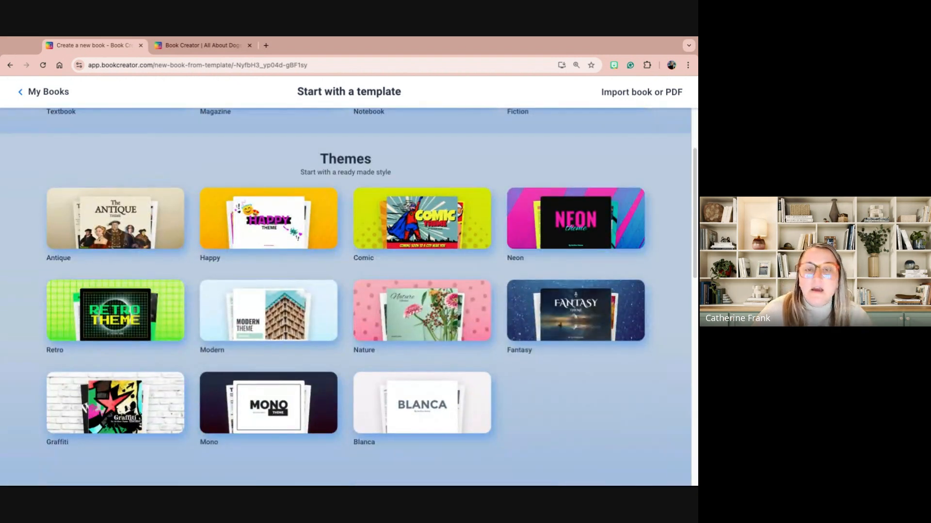
scroll(345, 297, up, 6)
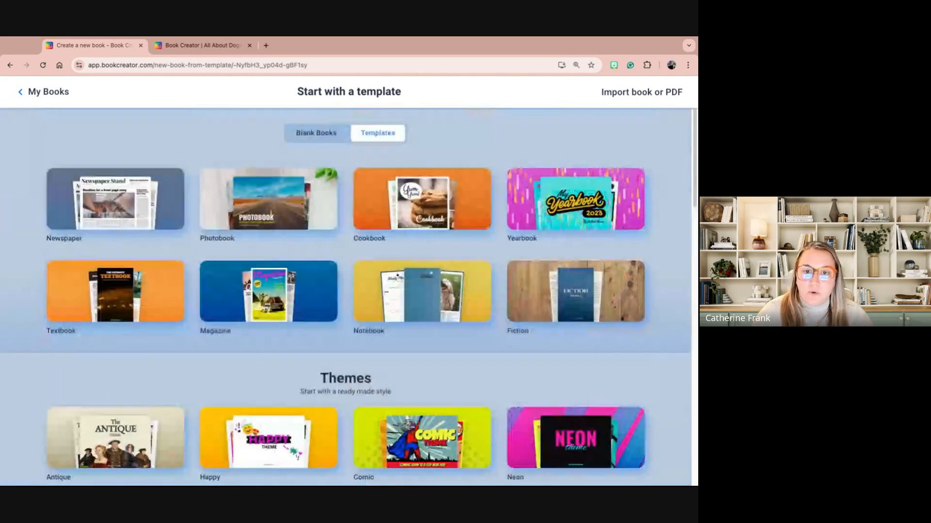
click(316, 133)
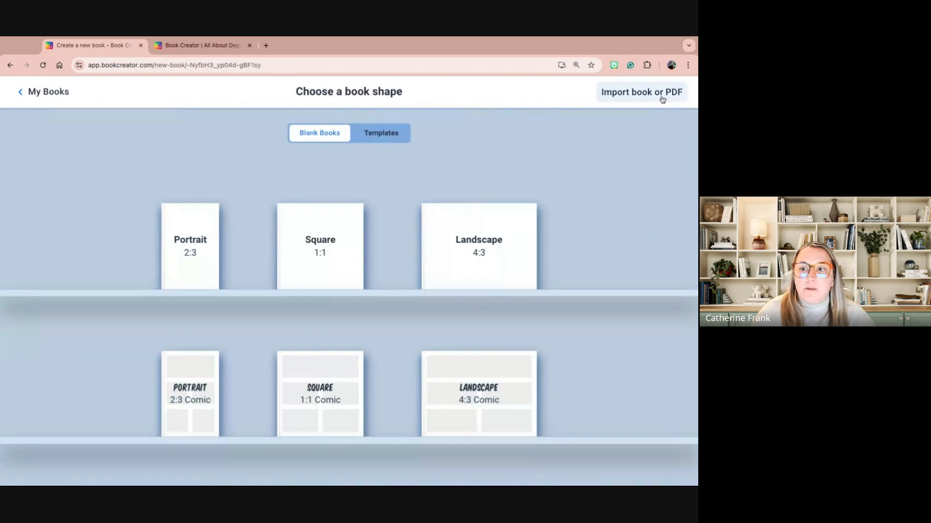
Review the options for importing a book or PDF, and create a blank Landscape 4:3 Comic book.
click(662, 100)
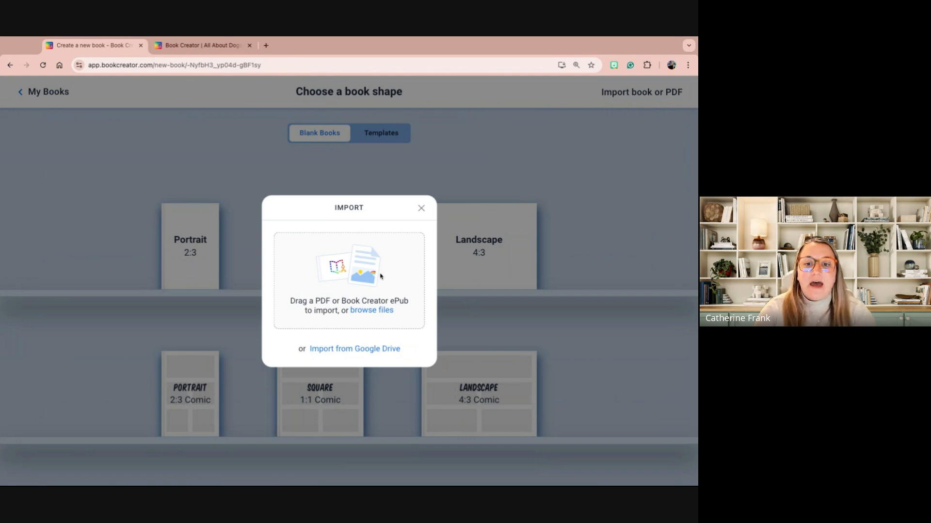
click(419, 212)
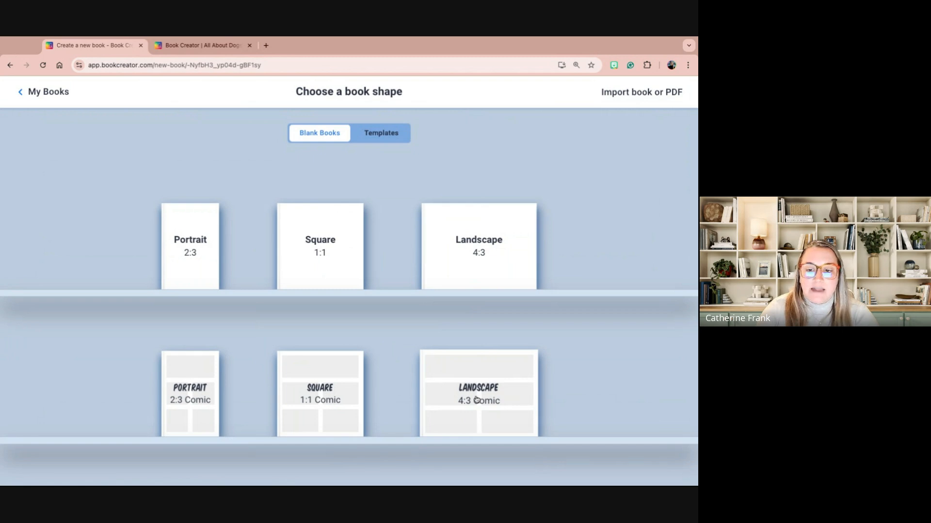
click(508, 396)
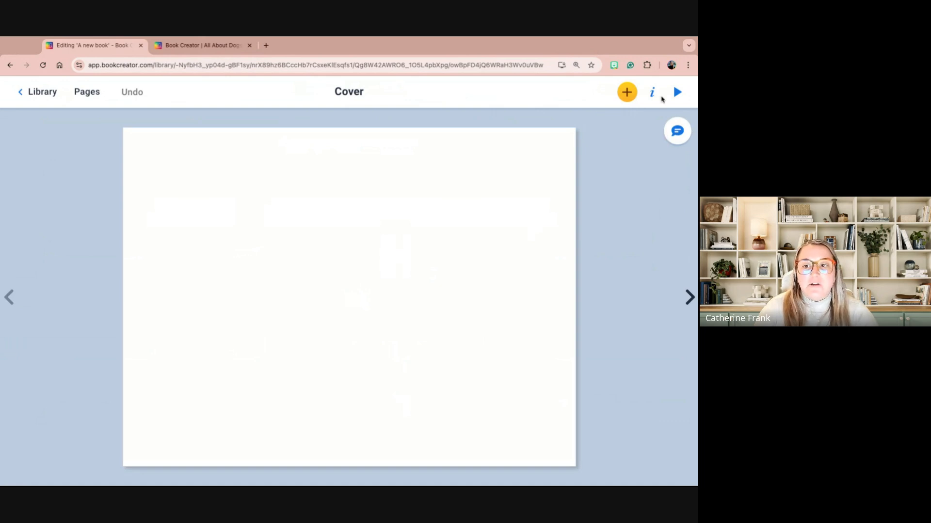
Review the tools, media and apps available for adding content to the book's cover.
click(630, 95)
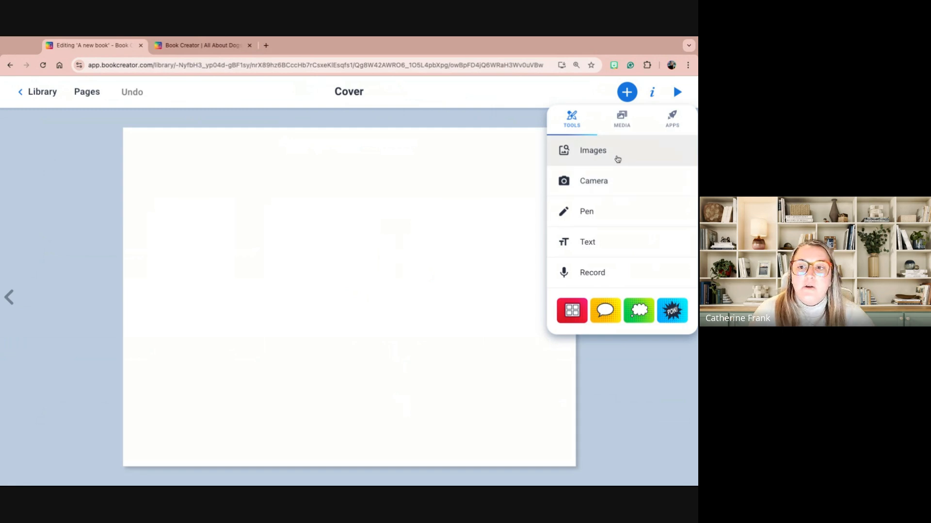
click(624, 124)
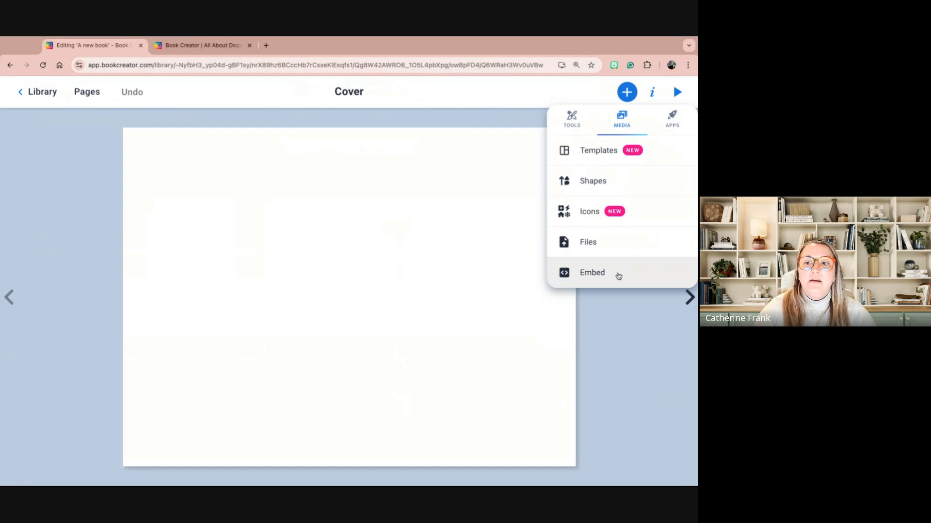
click(673, 120)
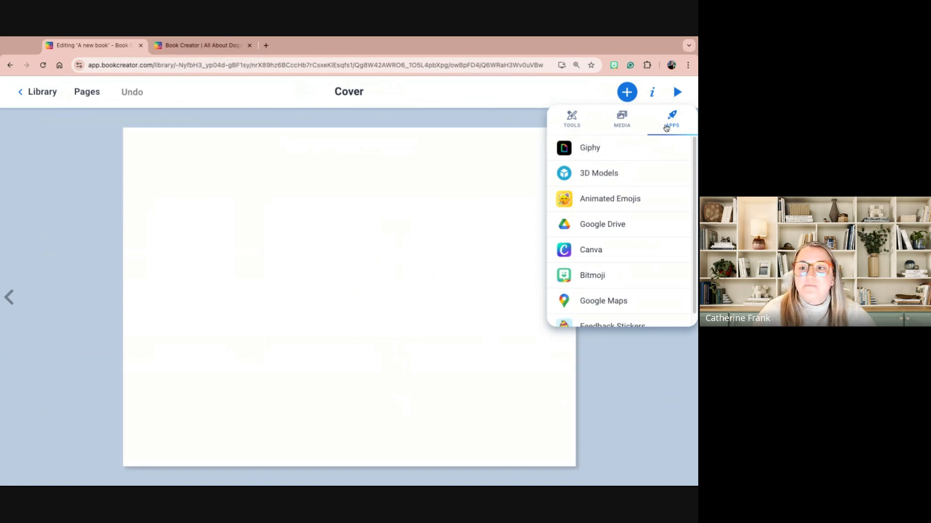
click(523, 114)
Set the cover's background to the yellow, blue and pink watercolor texture from the Textures category.
click(652, 97)
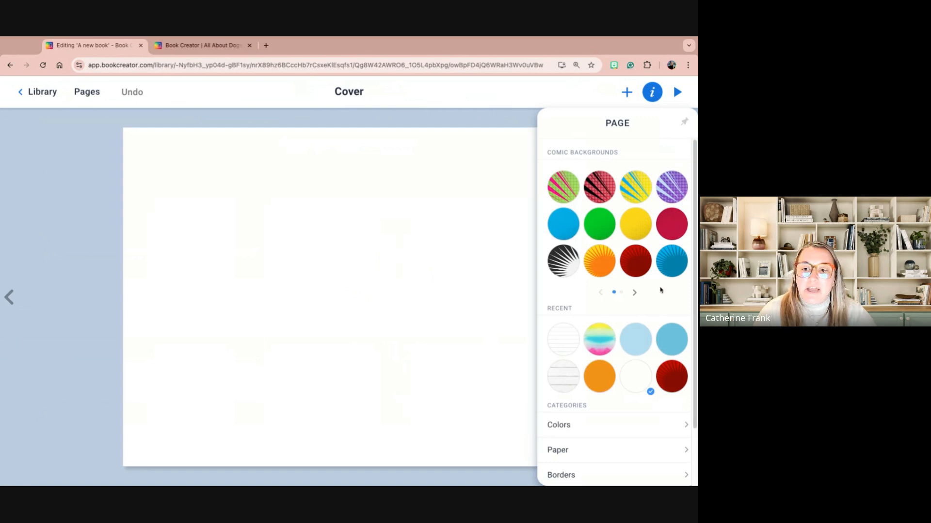
scroll(662, 290, down, 3)
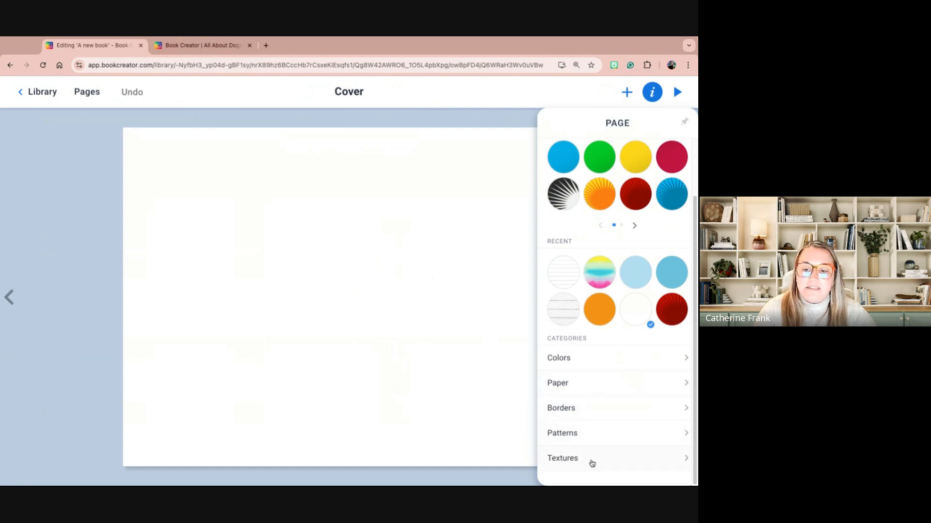
click(610, 456)
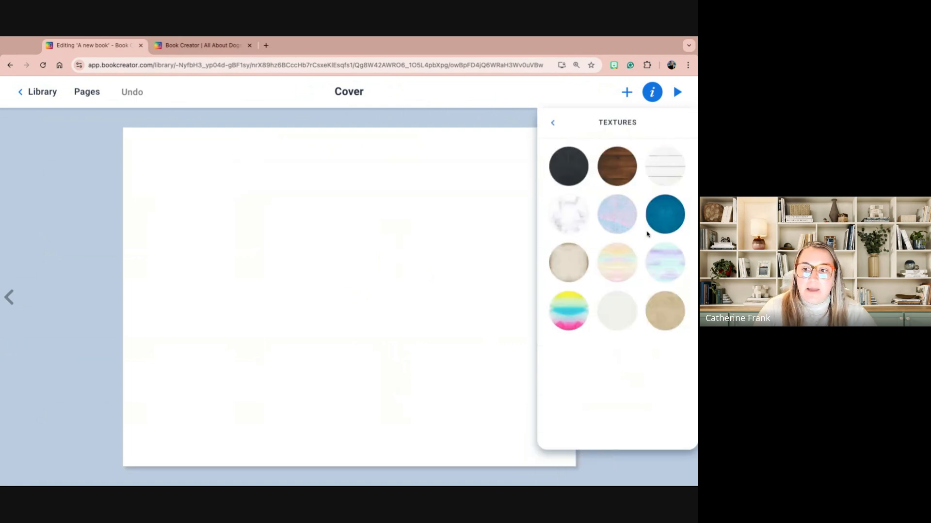
click(576, 305)
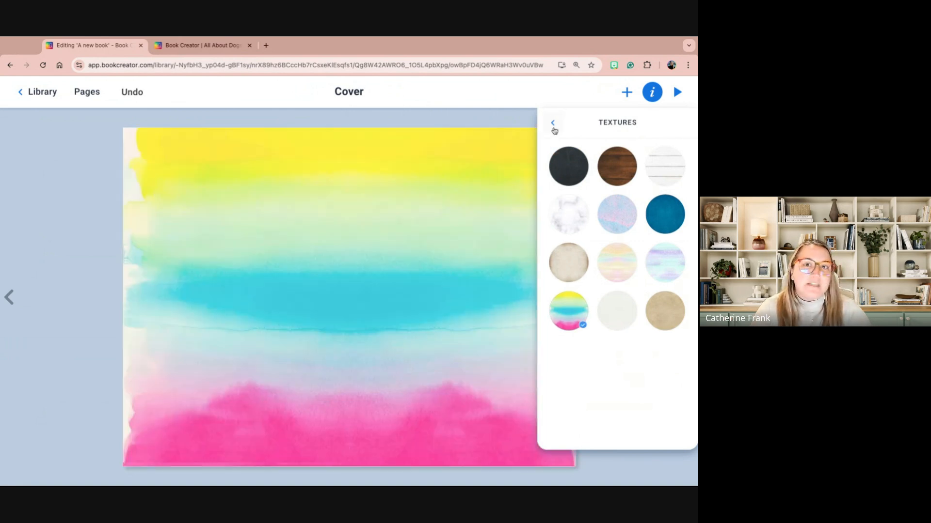
click(553, 125)
click(517, 128)
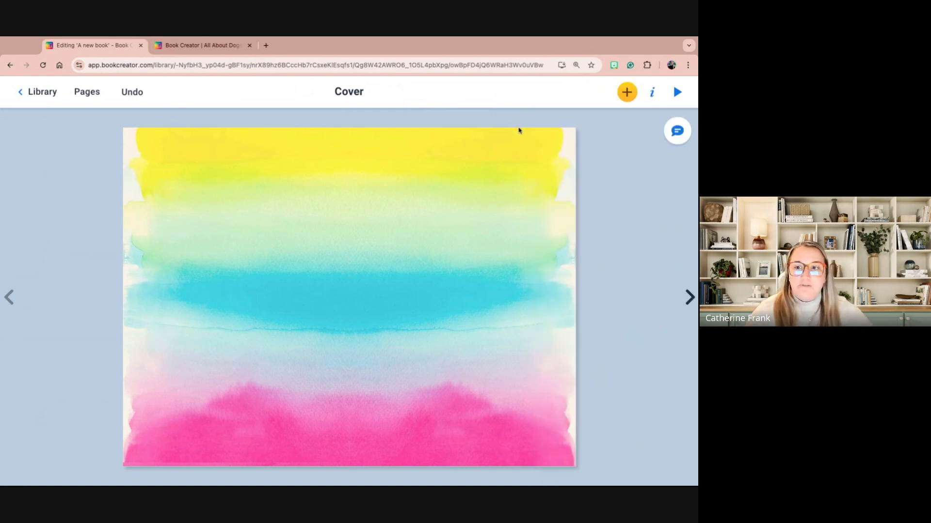
Look over the tools for adding content, and open and close the cover's comments.
click(626, 92)
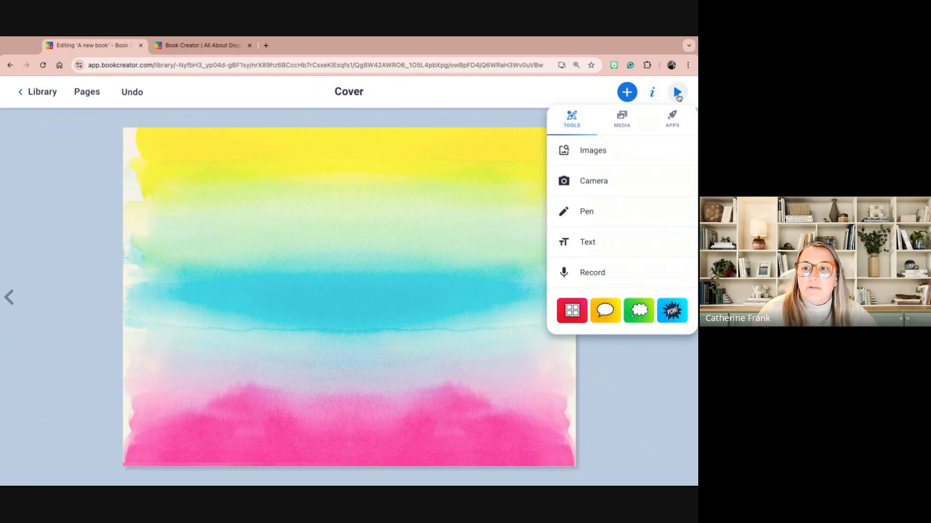
click(537, 121)
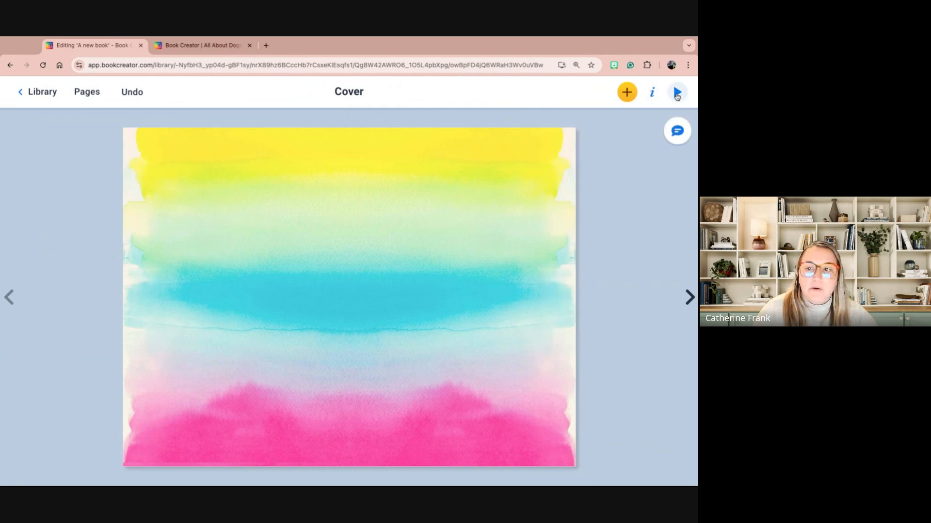
click(678, 135)
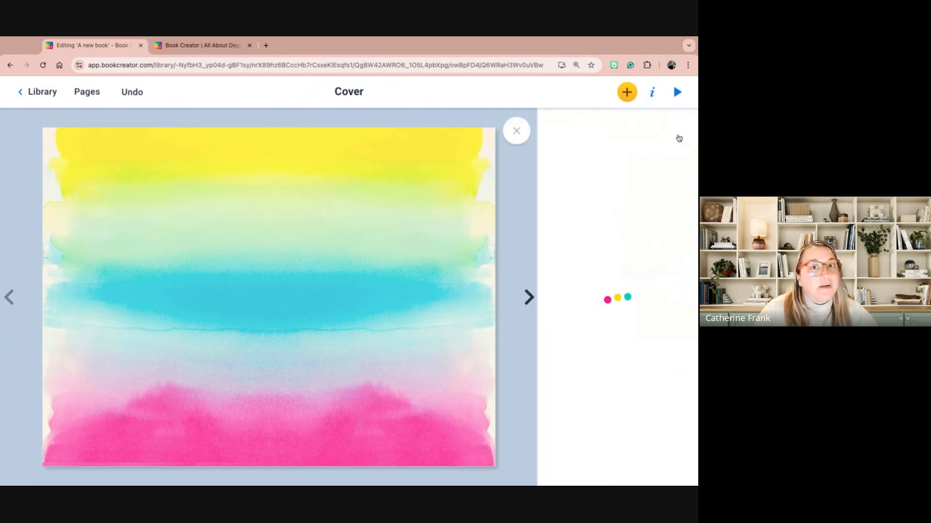
click(516, 131)
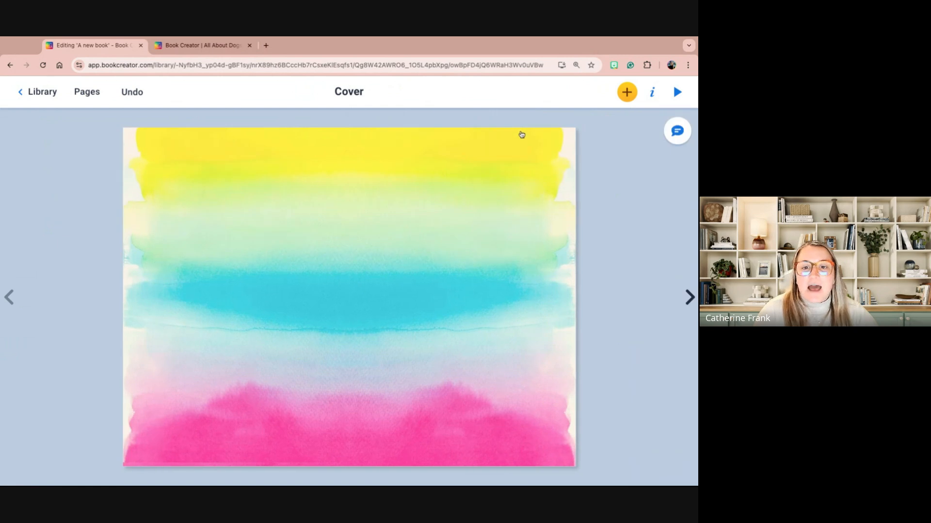
Search the image library for "dog" and add the photo of the corgi on railway tracks to the cover.
click(628, 93)
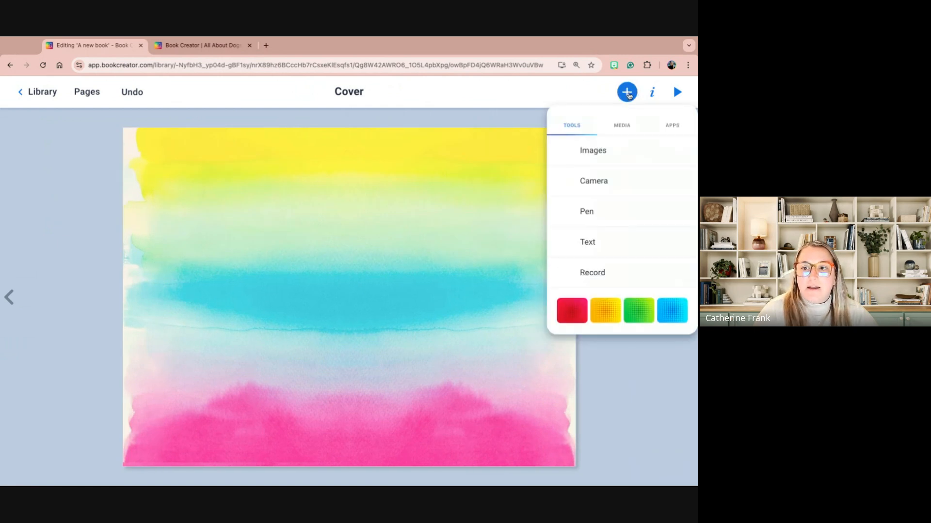
click(609, 152)
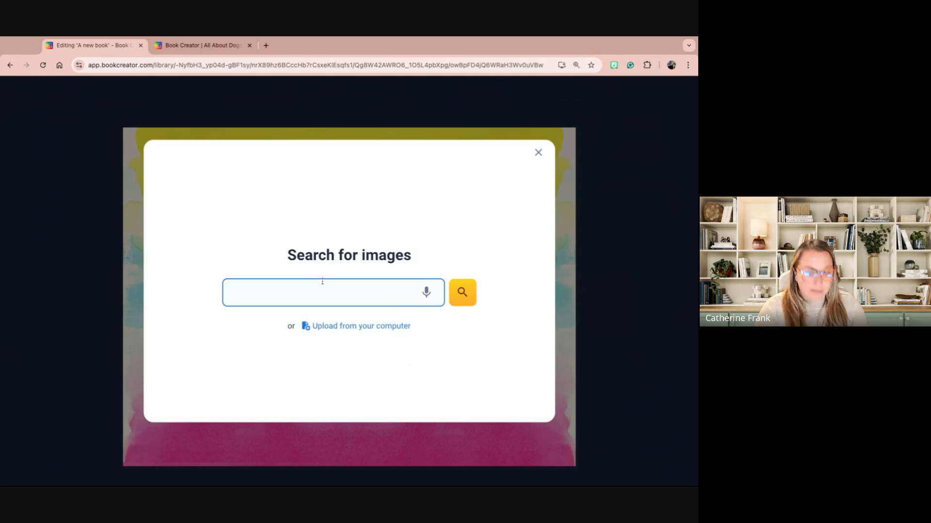
text(dog)
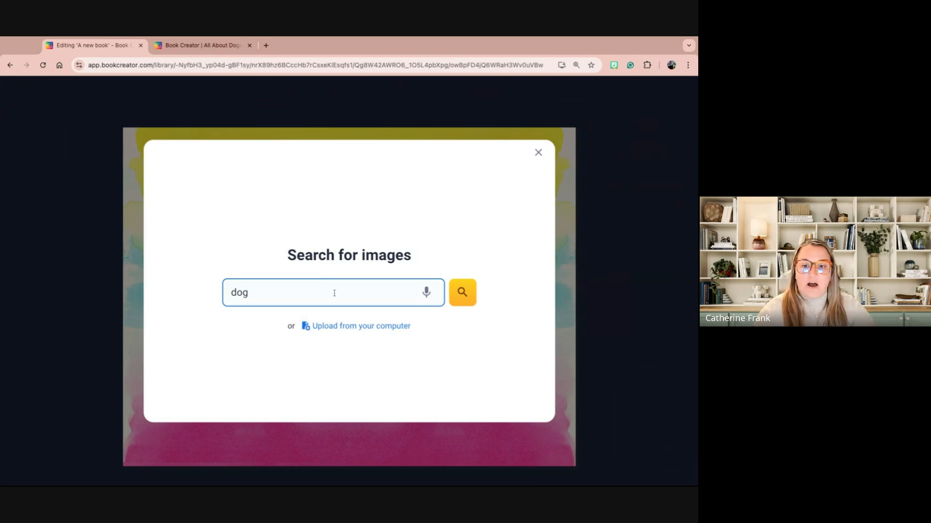
click(463, 297)
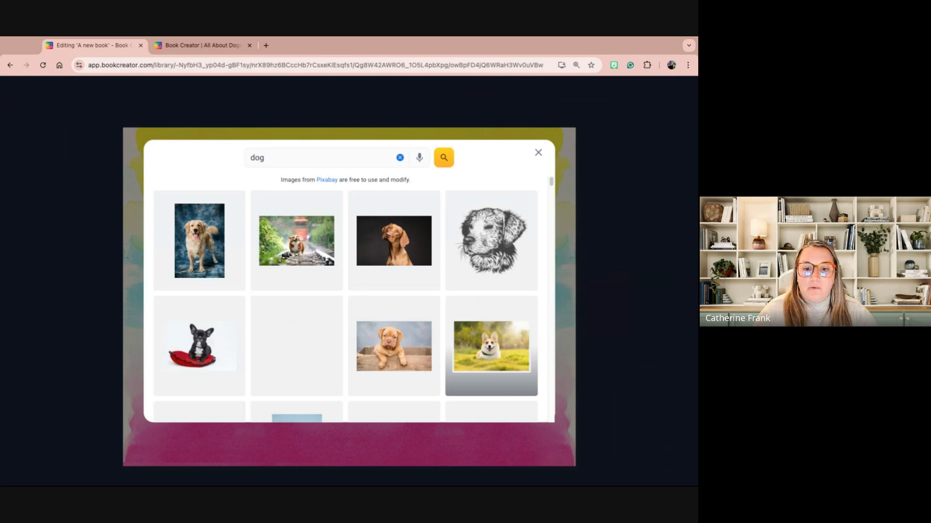
scroll(491, 339, down, 1)
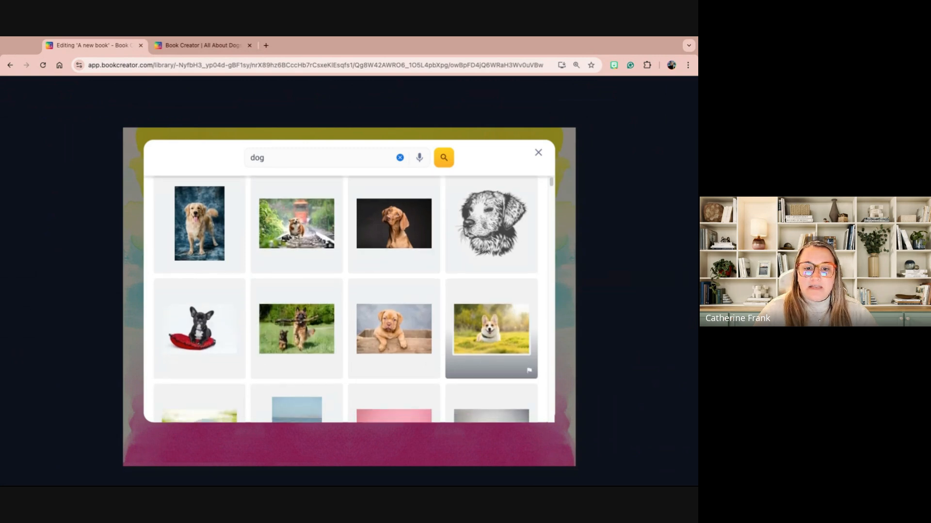
scroll(491, 315, down, 3)
scroll(491, 339, up, 4)
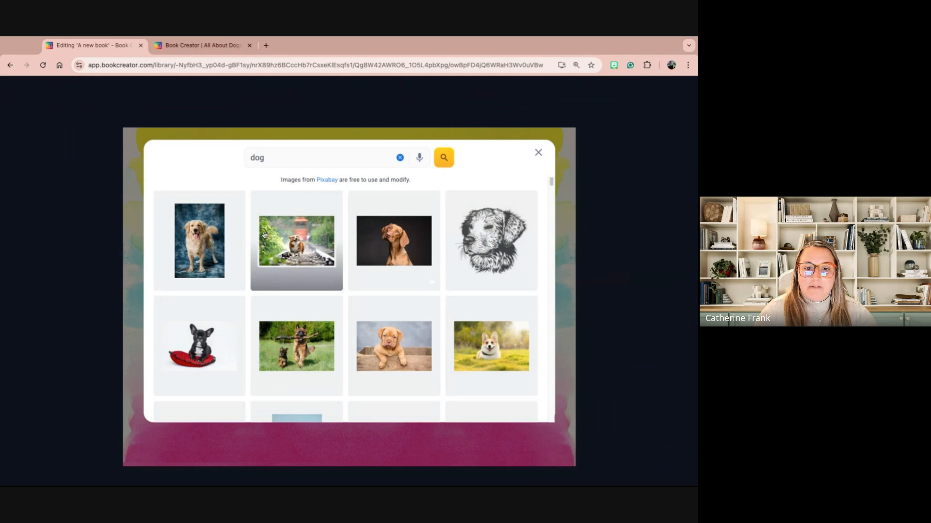
click(297, 237)
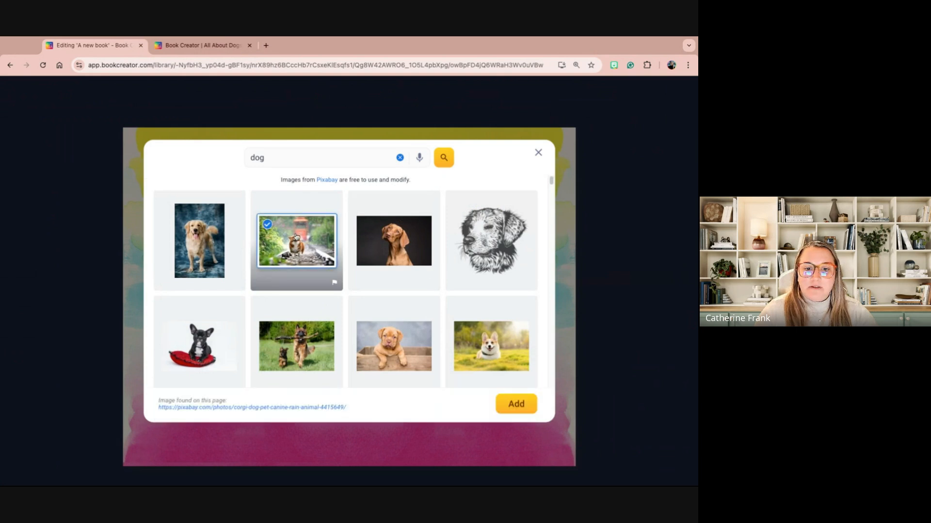
click(516, 404)
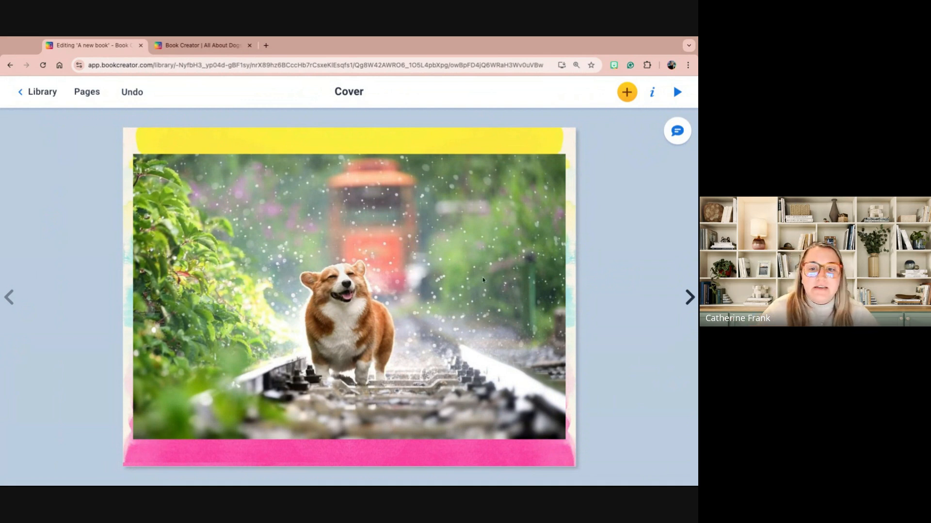
Shrink the corgi photo and center it horizontally in the lower part of the cover.
click(478, 201)
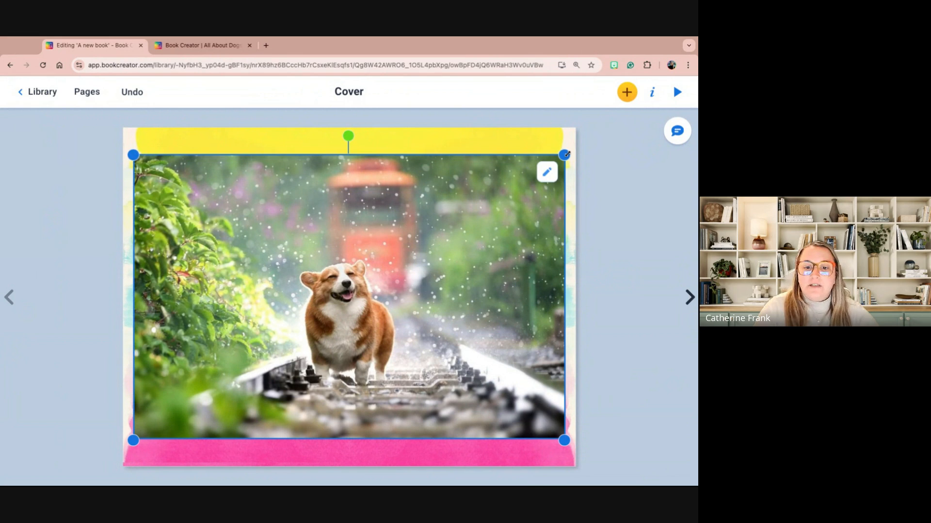
drag(563, 155, 484, 205)
drag(410, 235, 454, 235)
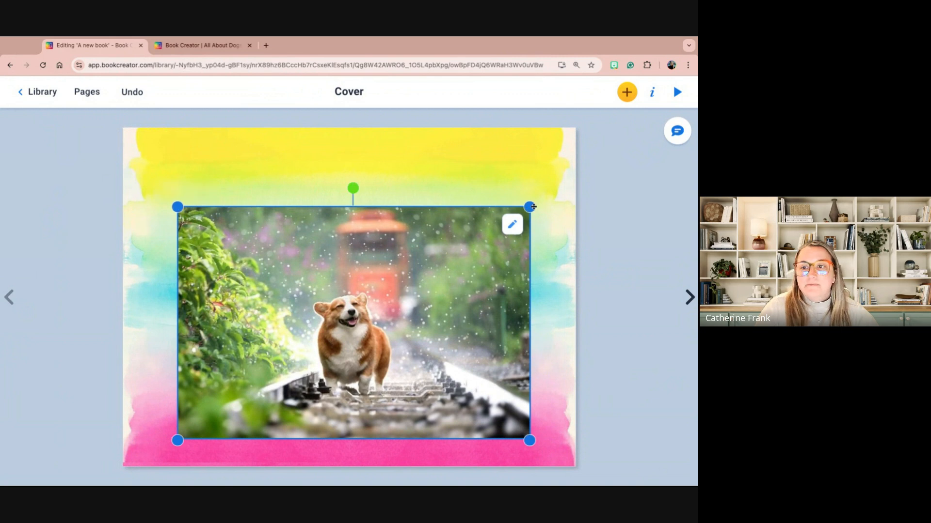
Remove the background from the corgi photo.
click(652, 94)
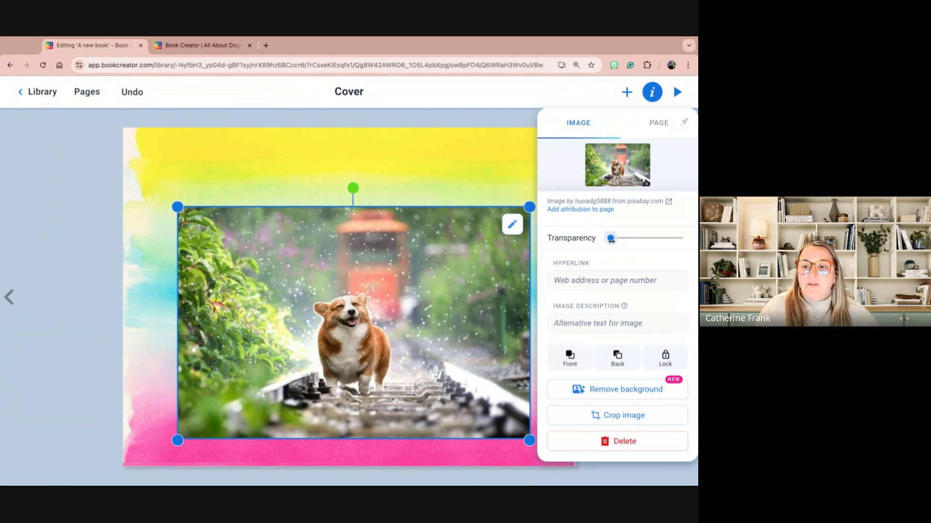
mouse_move(611, 239)
mouse_down()
mouse_move(635, 238)
mouse_move(611, 238)
mouse_up()
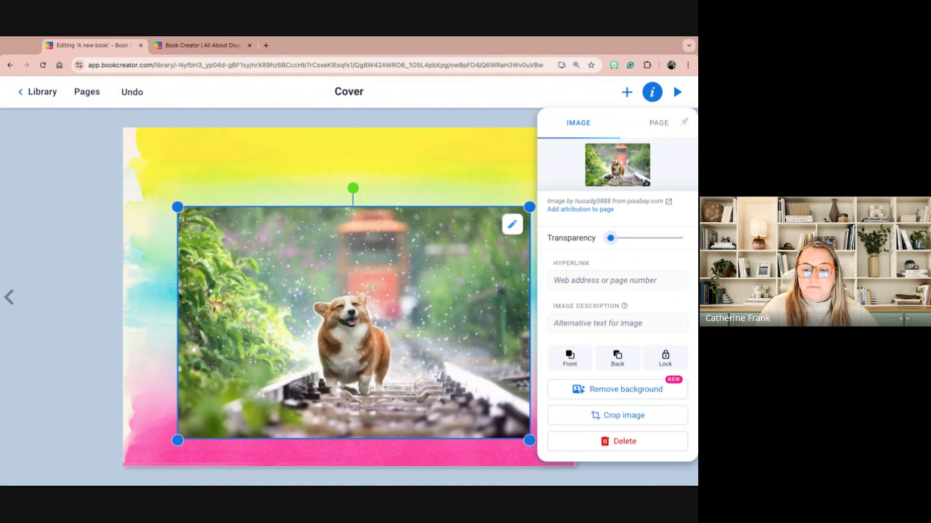
click(633, 390)
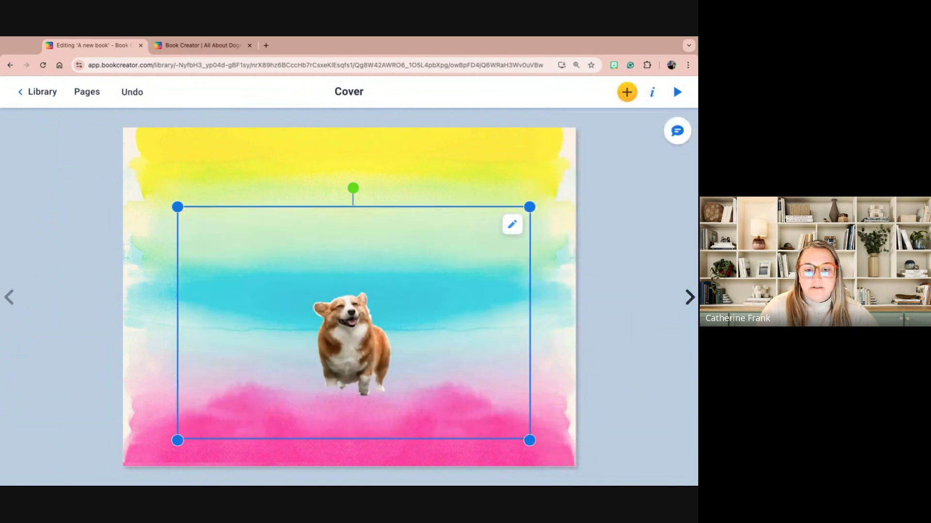
Reduce the corgi cutout, move it down into the cover's pink area, and enlarge it slightly.
drag(529, 440, 390, 350)
drag(303, 237, 295, 335)
click(597, 319)
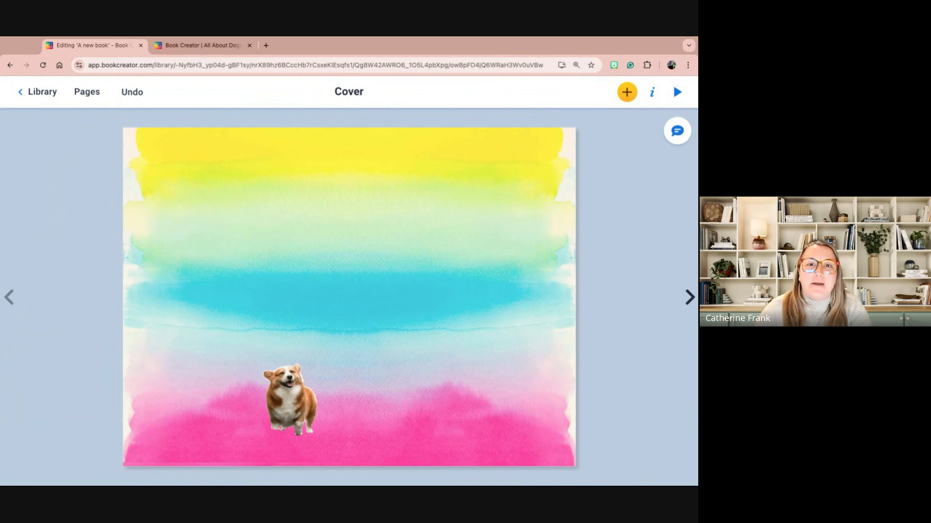
click(363, 343)
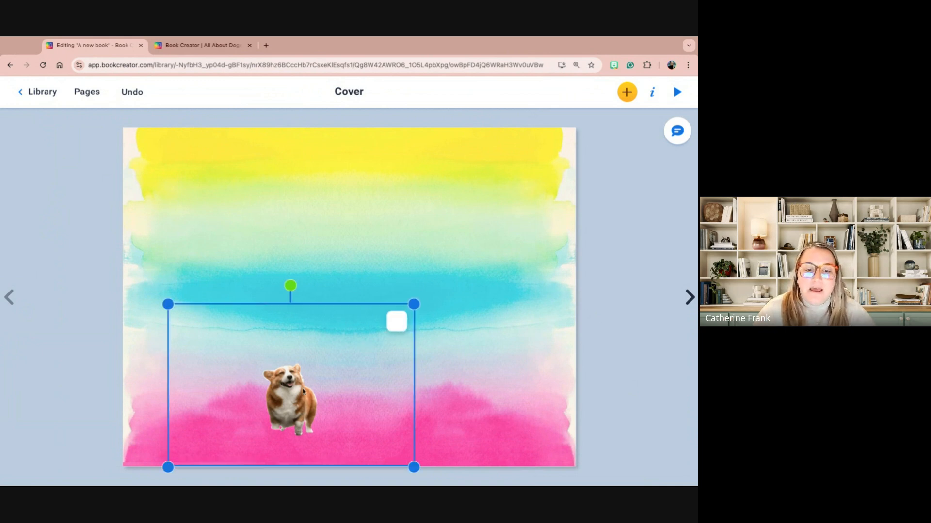
drag(414, 305, 476, 263)
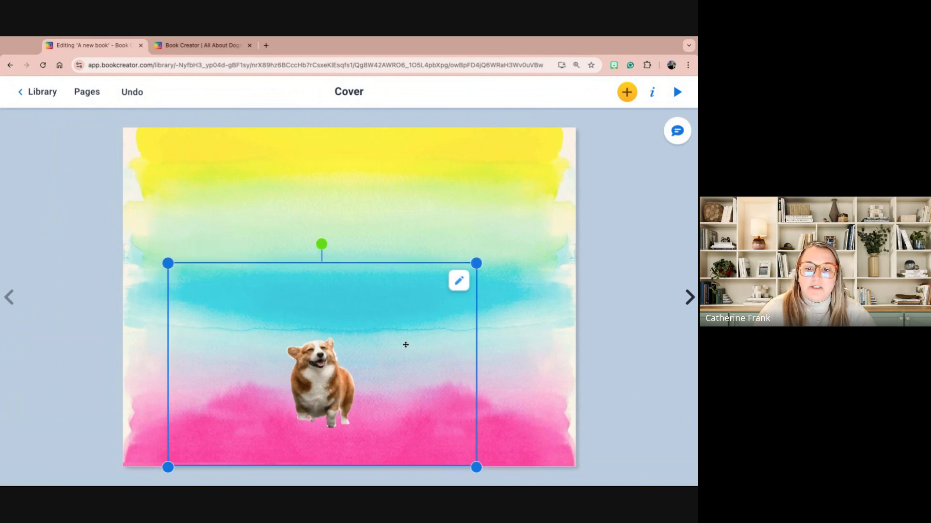
Edit the corgi by erasing the bottoms of its paws and drawing a collar around its neck in pastel holographic Magic Ink.
click(459, 281)
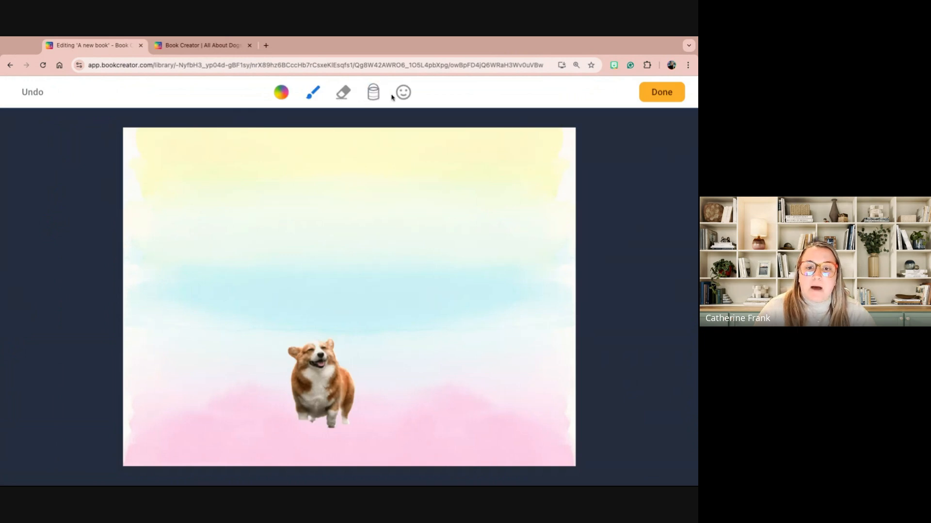
click(344, 96)
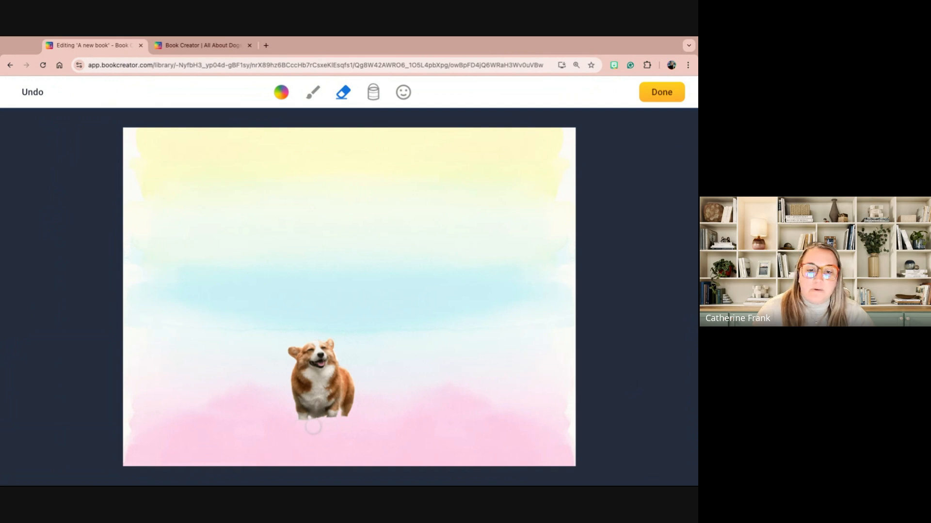
click(282, 93)
click(301, 274)
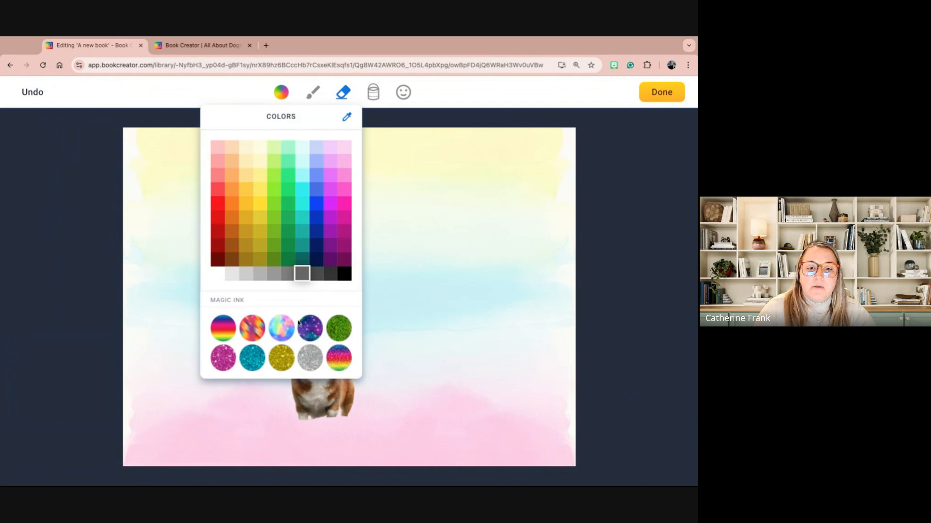
click(281, 328)
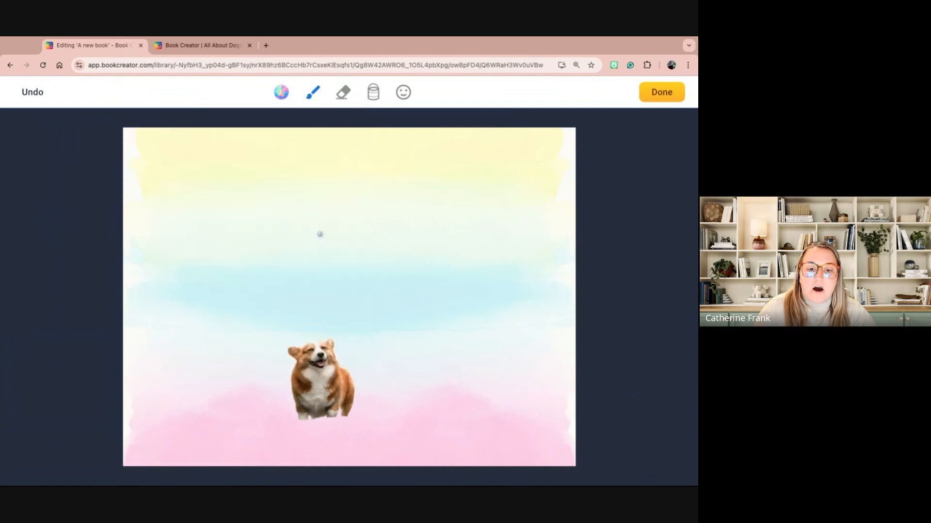
drag(296, 374, 339, 372)
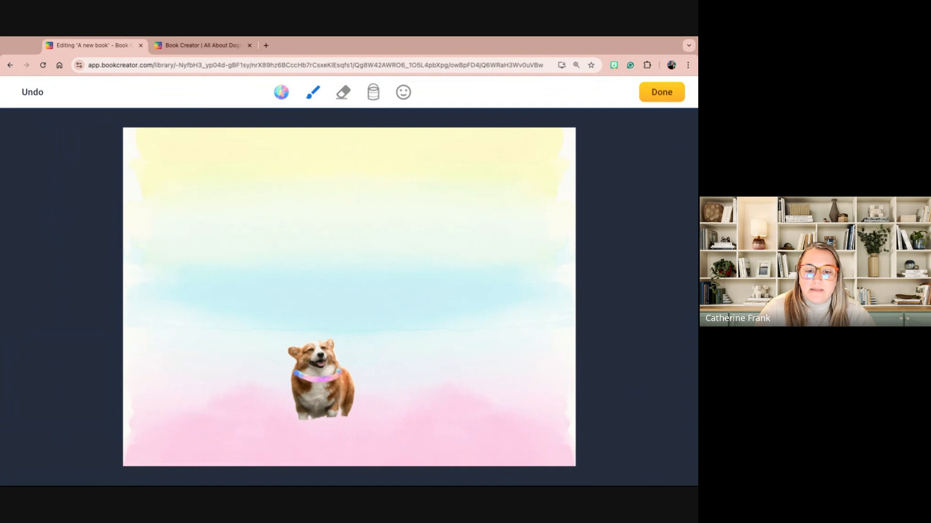
click(672, 99)
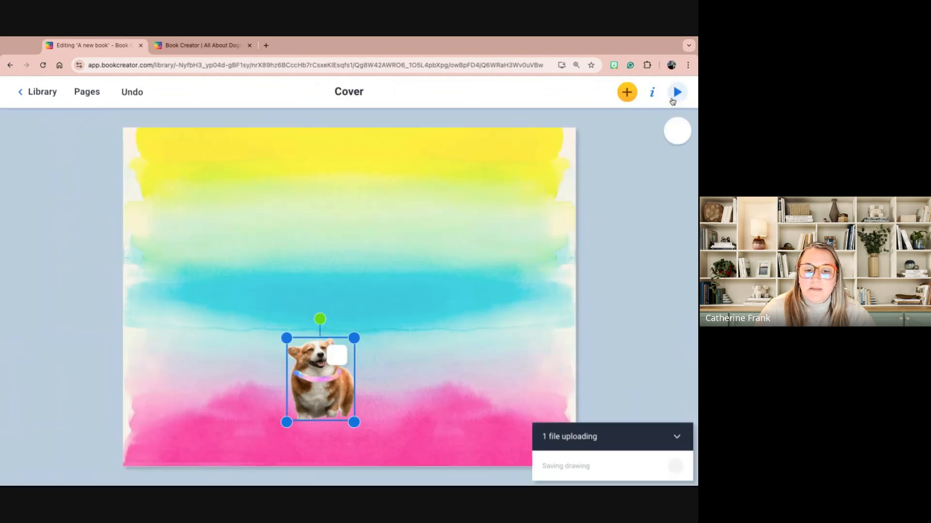
Enlarge the collared corgi and place it at the cover's bottom edge, right of center.
drag(287, 338, 223, 259)
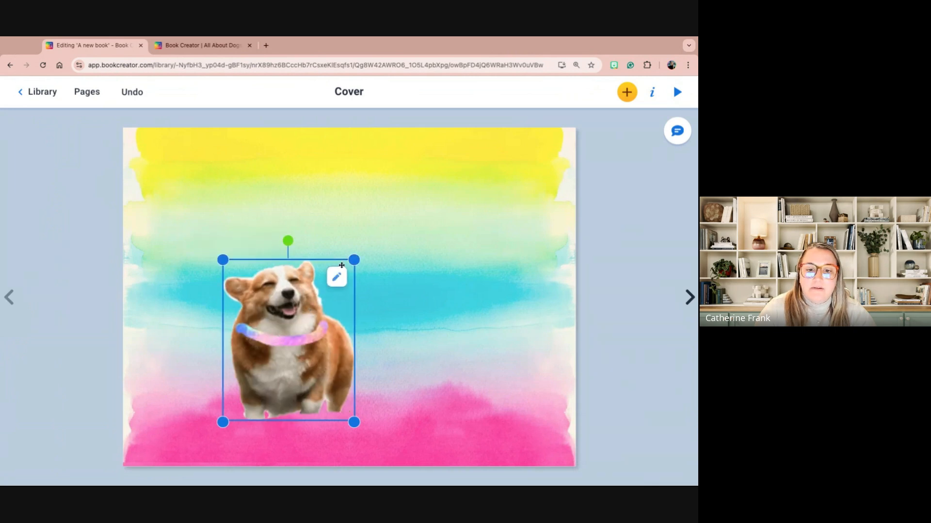
drag(352, 260, 320, 298)
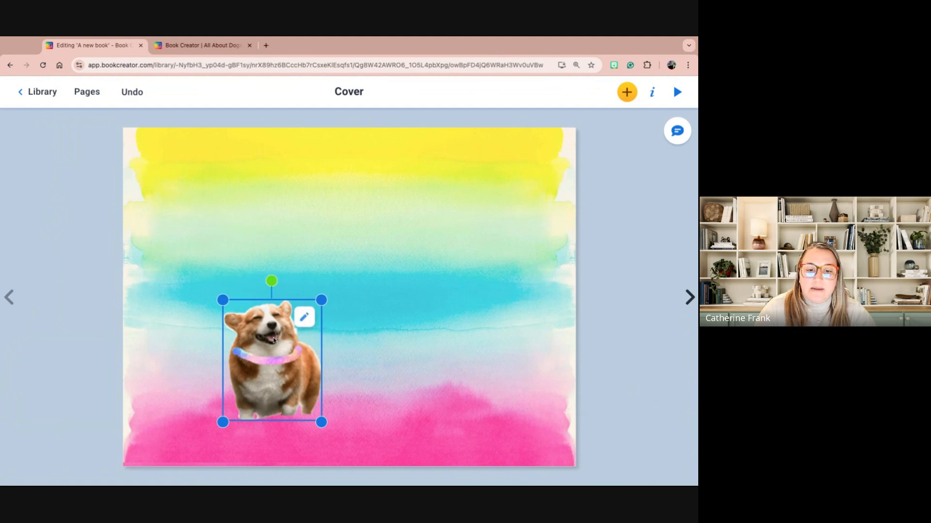
drag(228, 330, 358, 368)
click(656, 258)
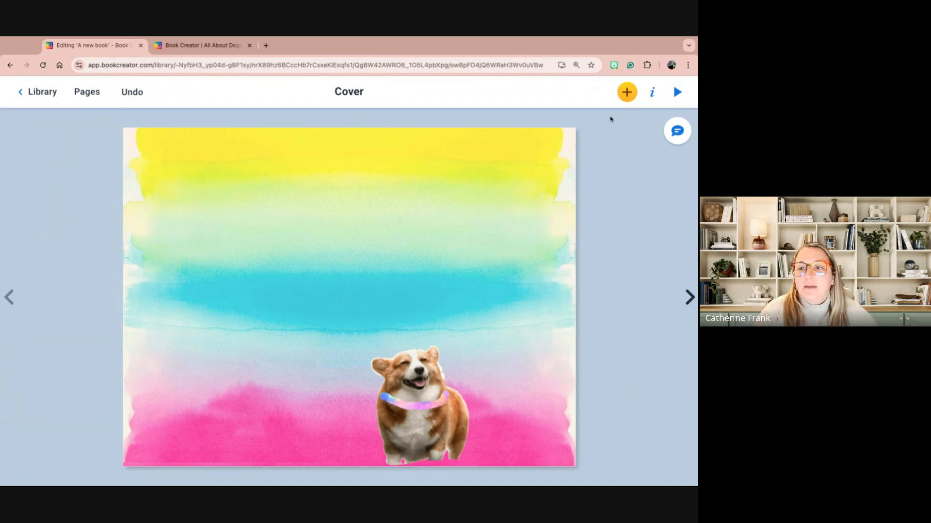
Add a text box in the plain Text style to the cover and enter "All About Dogs".
click(627, 93)
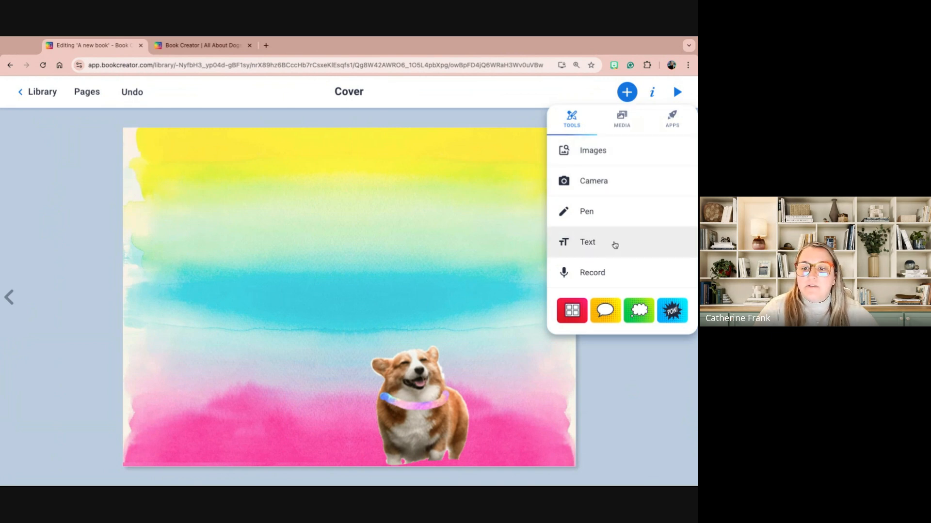
click(611, 247)
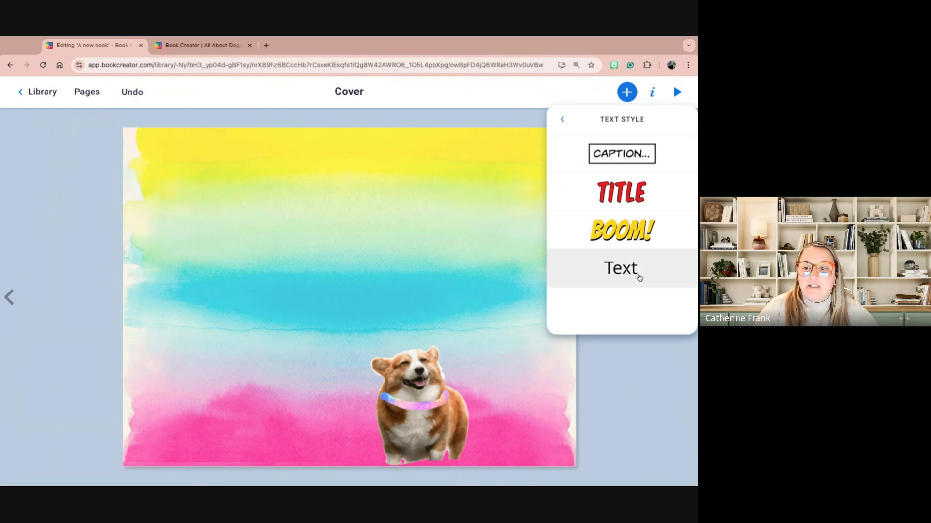
click(639, 278)
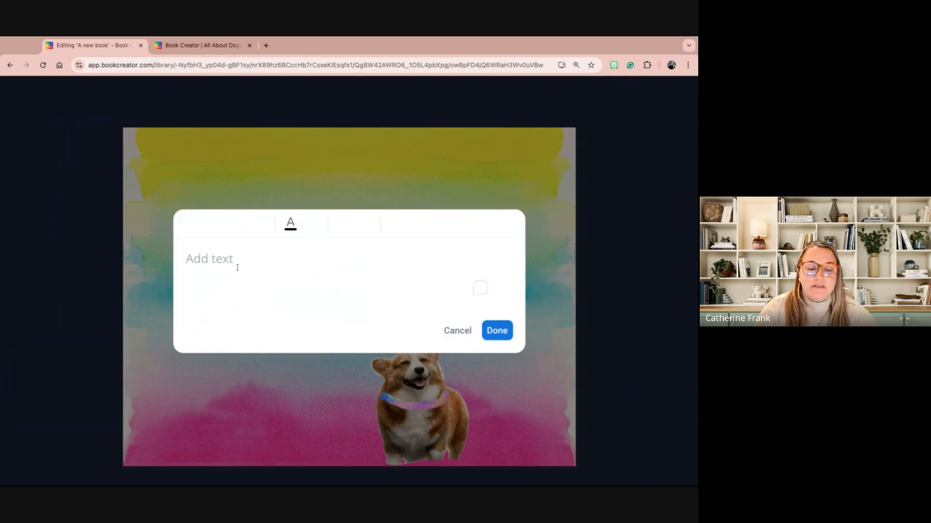
text(All A)
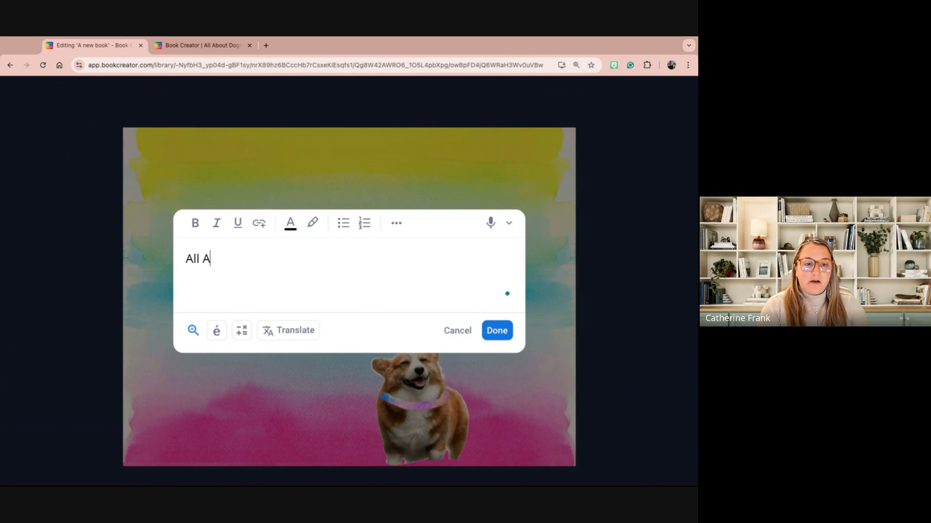
text(bout Dogs)
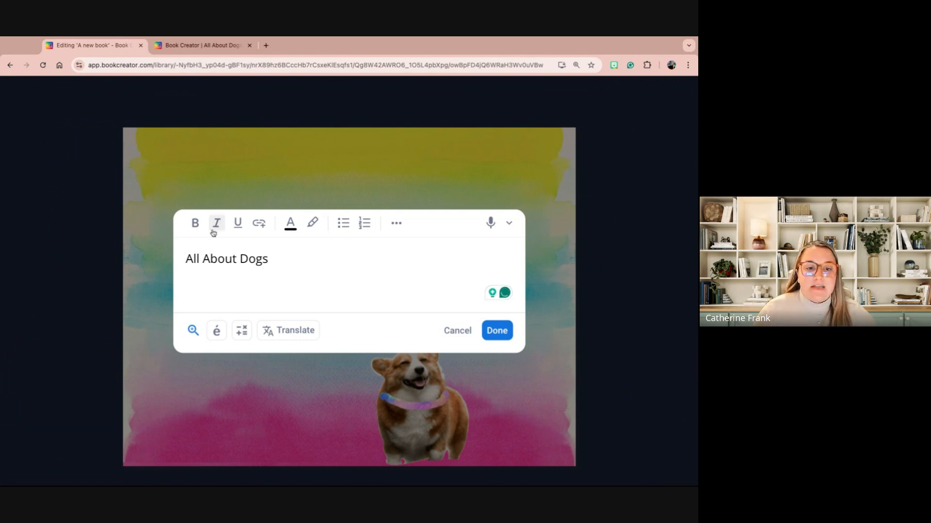
Try the link option and the bulleted and numbered lists on the title text, and remove the empty list item.
click(258, 225)
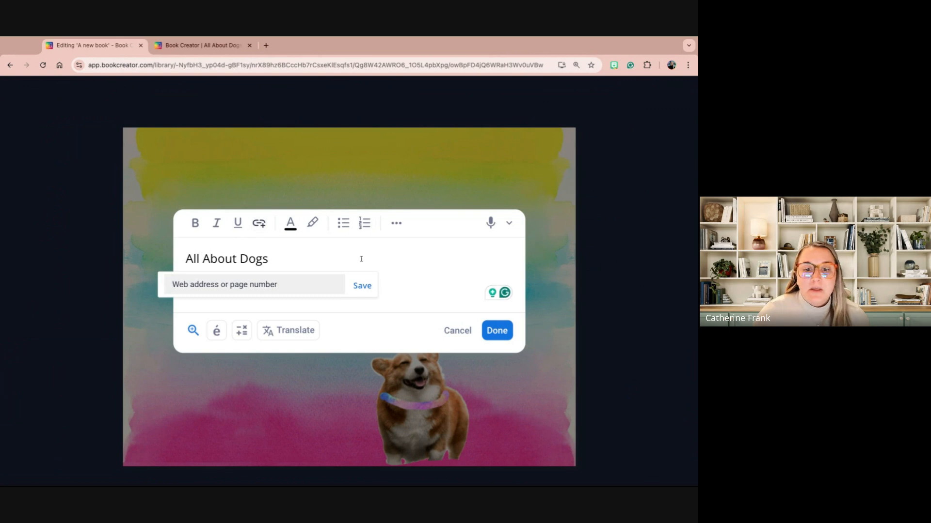
click(362, 287)
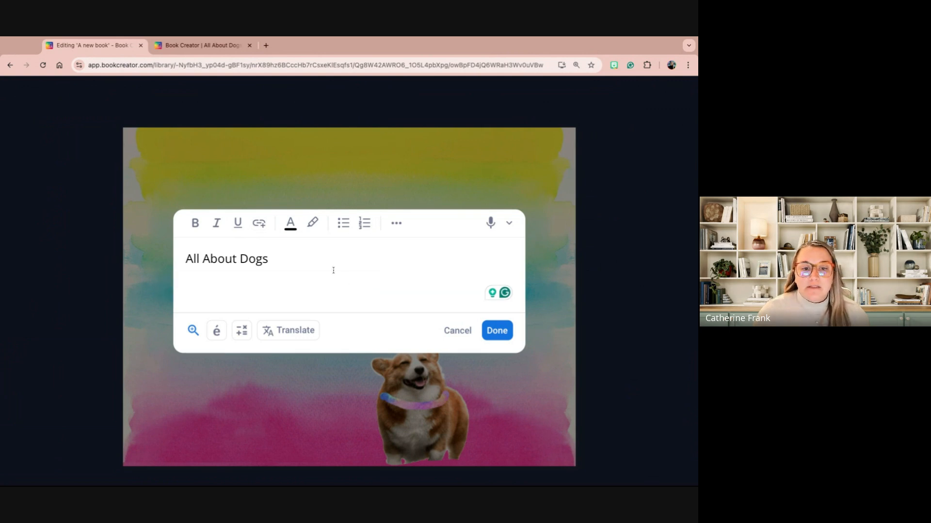
click(342, 224)
click(364, 225)
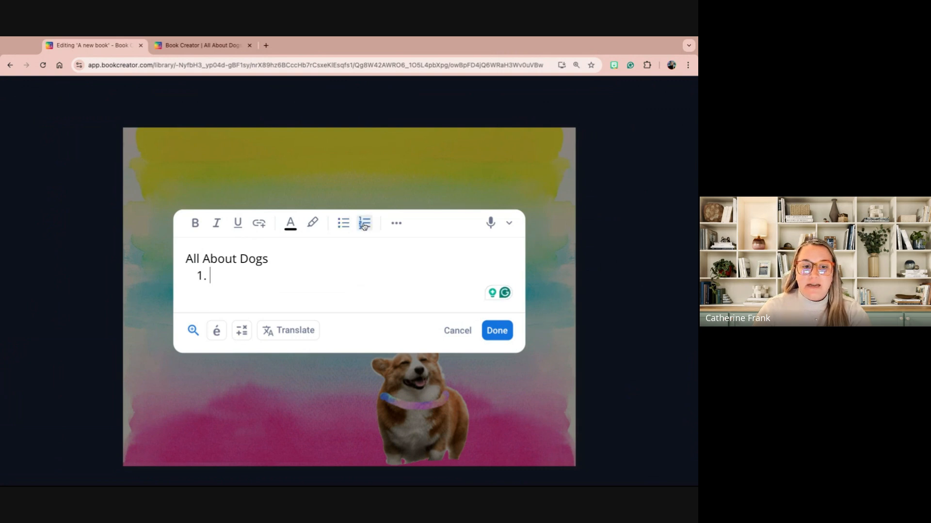
key(BackSpace)
key(BackSpace)
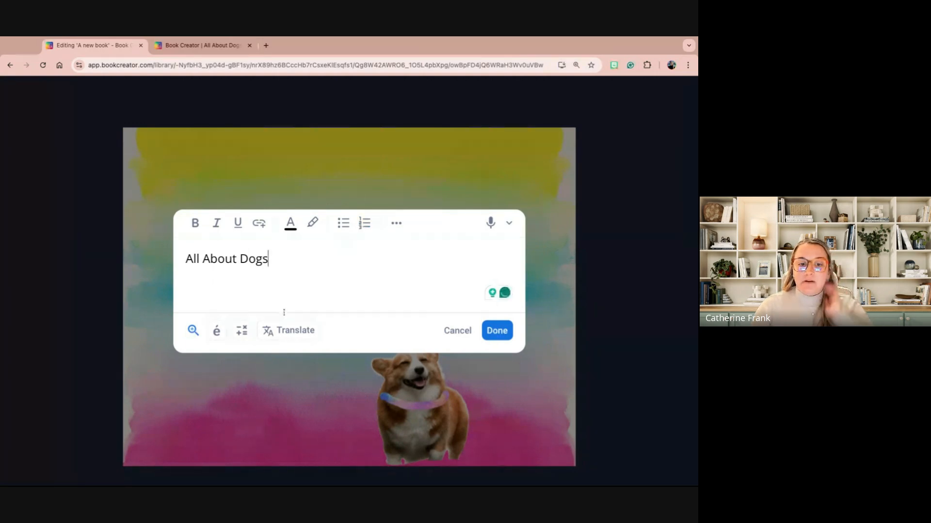
Look through the accented characters, the math symbols and the dictation languages available for the title text.
click(218, 334)
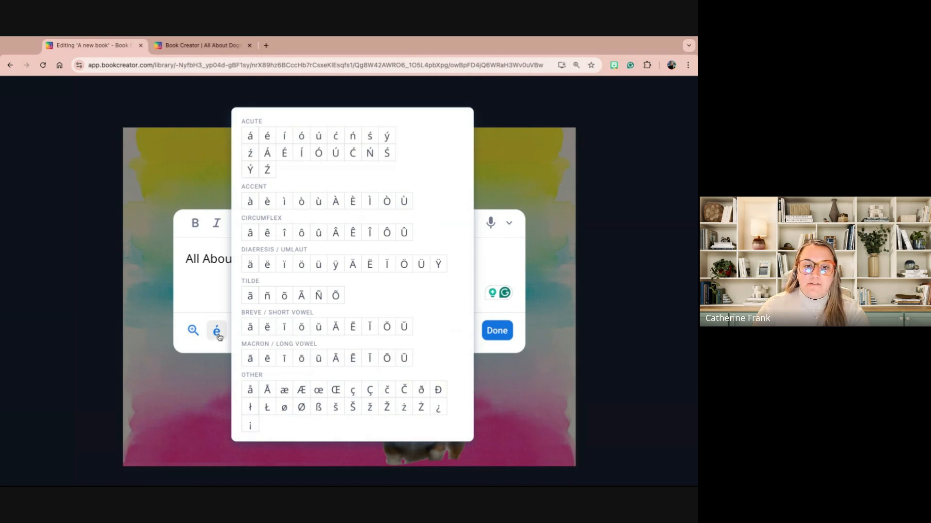
click(218, 334)
click(239, 333)
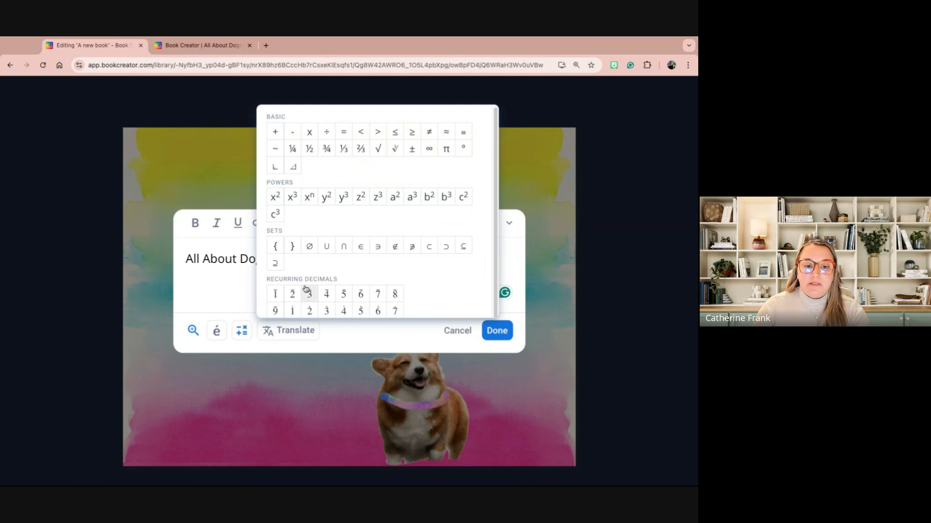
click(193, 281)
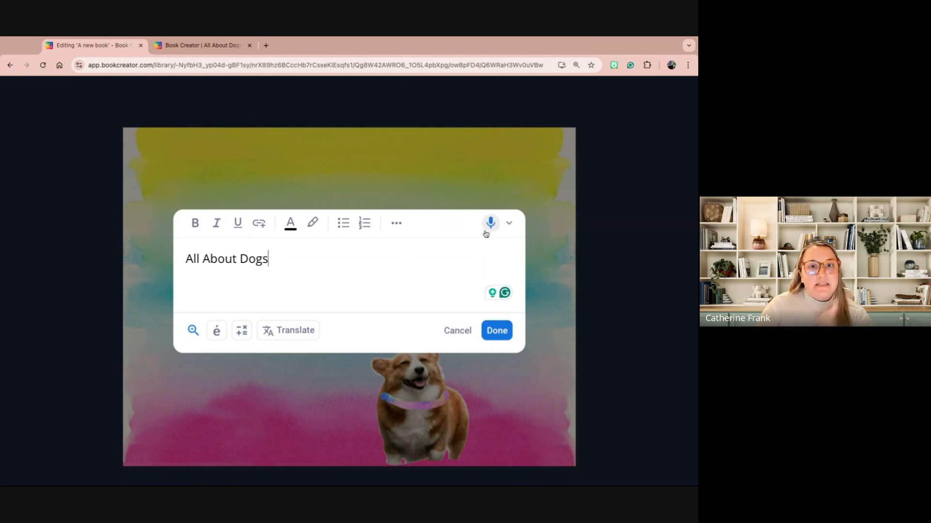
click(508, 228)
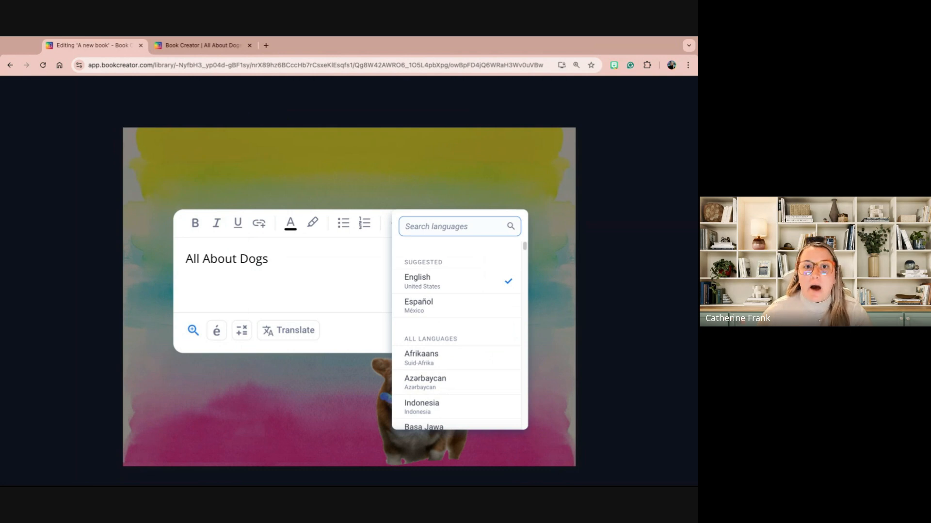
click(304, 256)
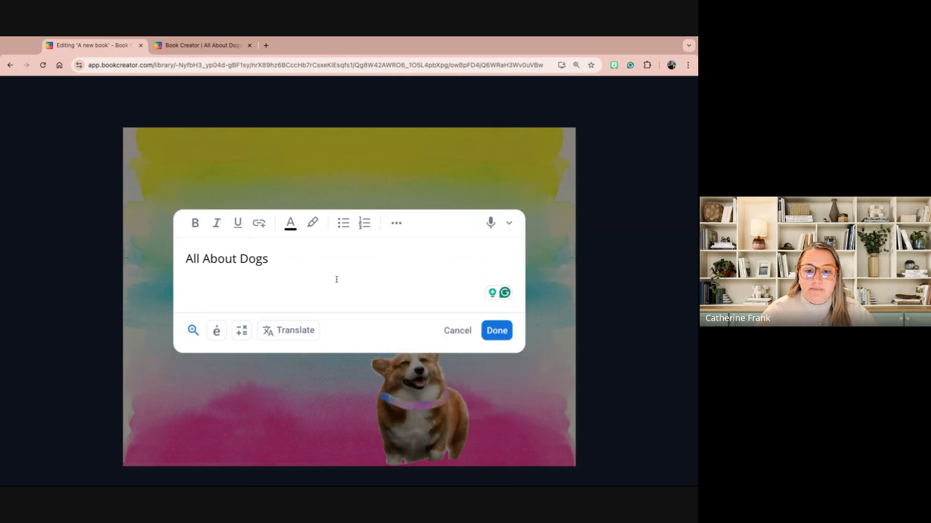
Set the title to size 46 with centered alignment, and widen and center its text box in the cover's upper part.
click(497, 331)
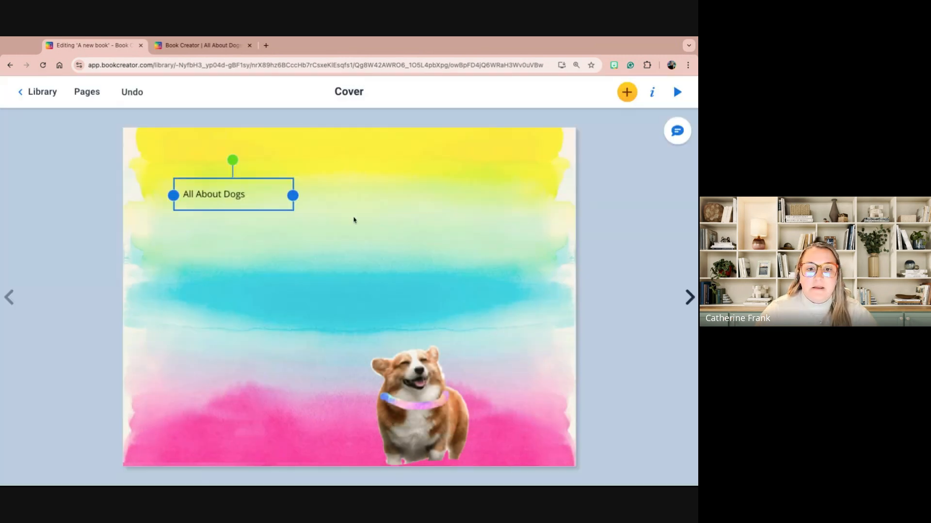
mouse_move(295, 195)
mouse_down()
mouse_move(222, 196)
mouse_move(355, 199)
mouse_up()
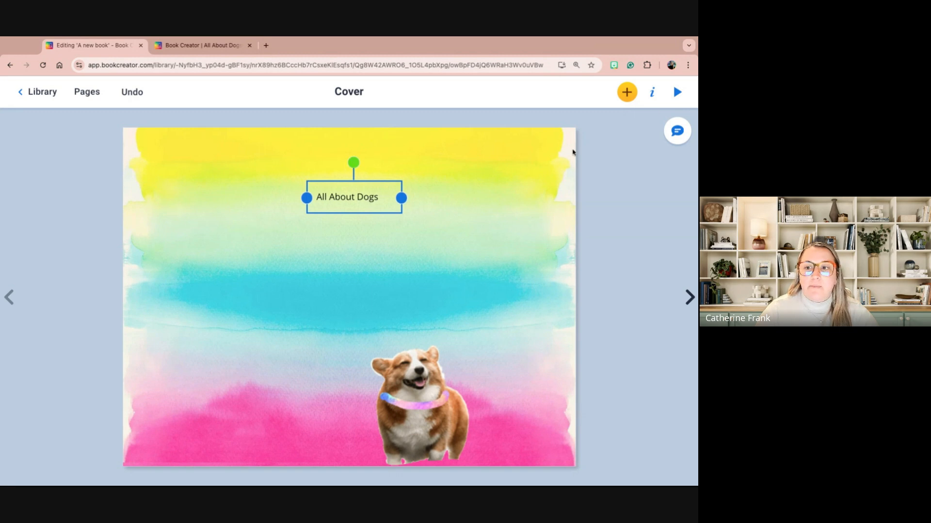
click(654, 95)
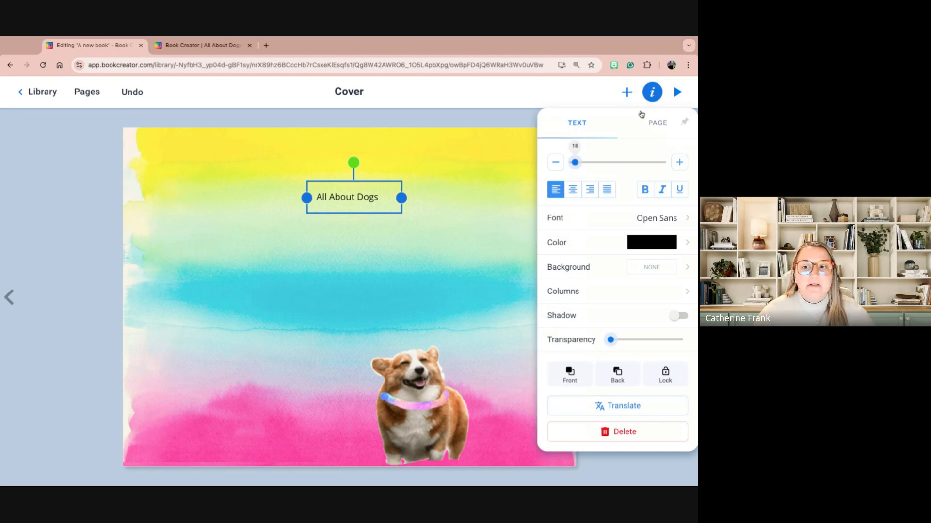
click(576, 163)
drag(576, 162, 586, 163)
click(579, 194)
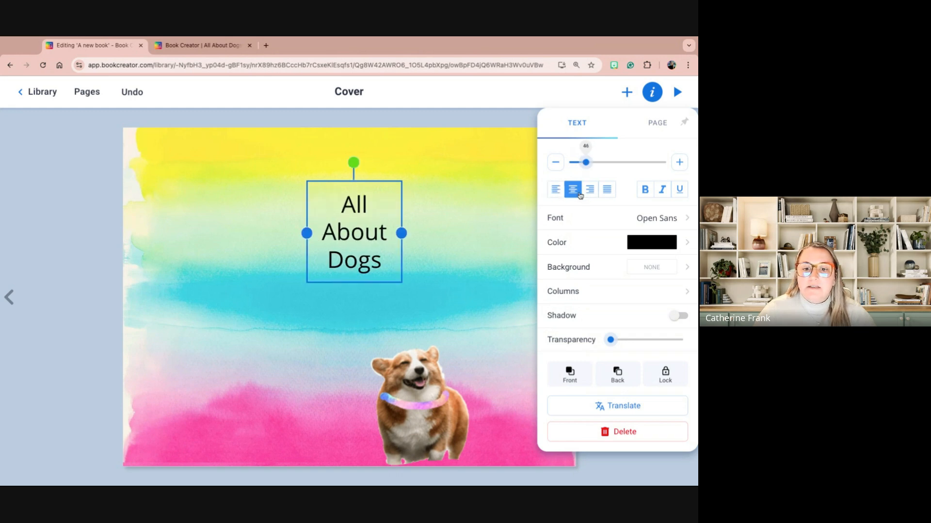
drag(400, 233, 524, 237)
click(457, 208)
drag(457, 208, 391, 199)
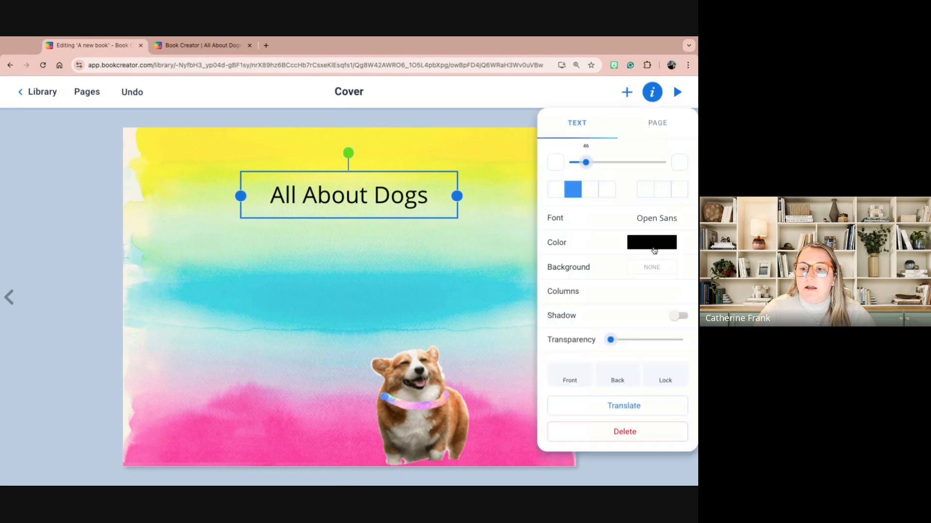
Format the "All About Dogs" title in bold Didact Gothic with the recently used blue-violet color.
click(659, 217)
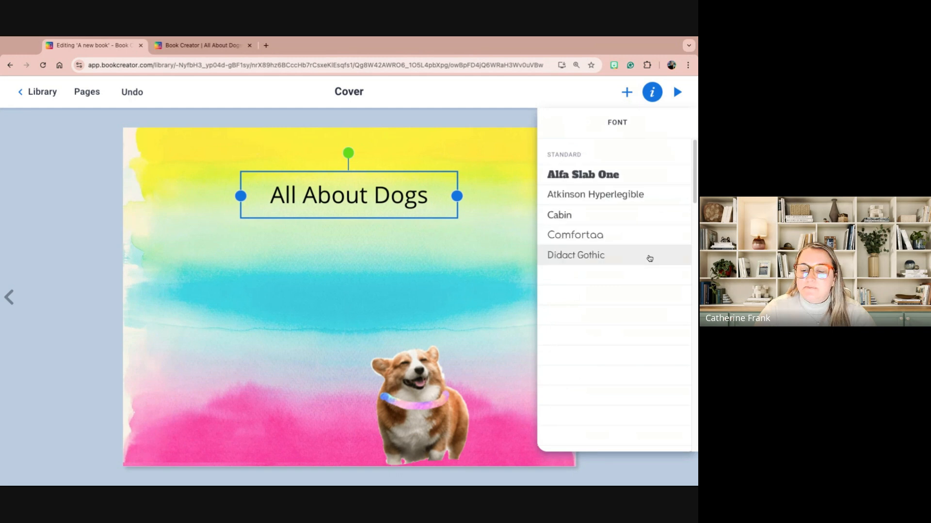
click(636, 261)
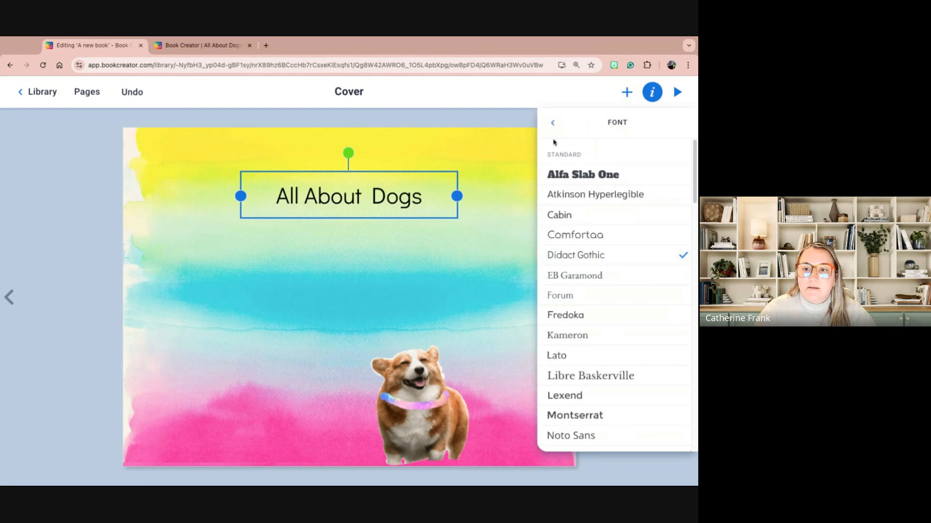
click(553, 124)
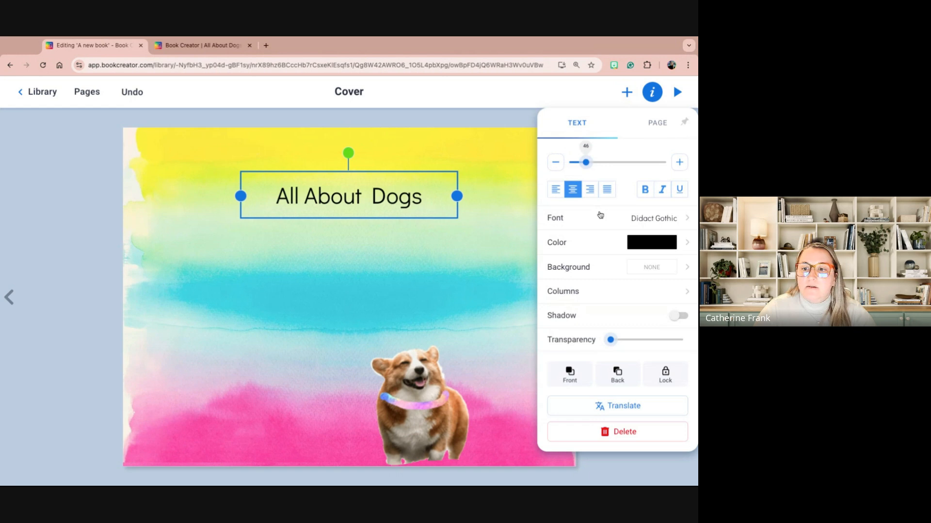
click(645, 190)
click(651, 249)
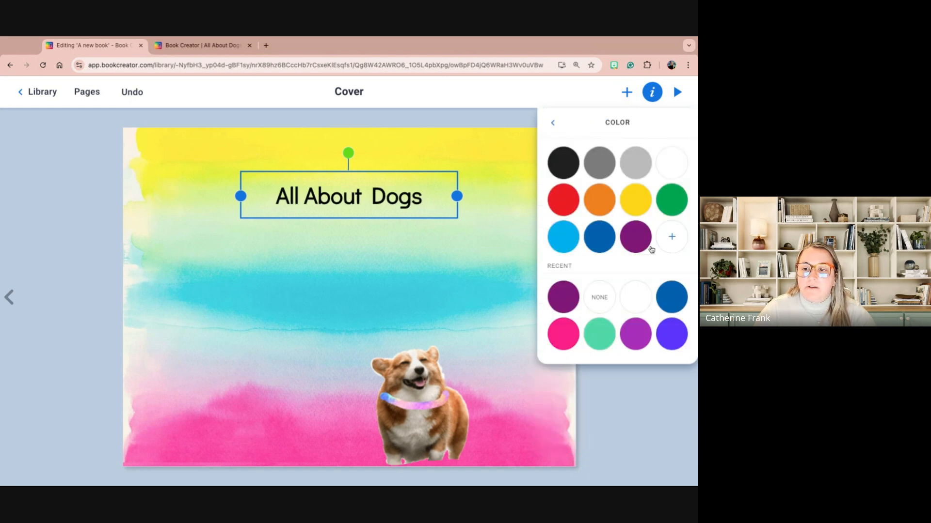
click(675, 323)
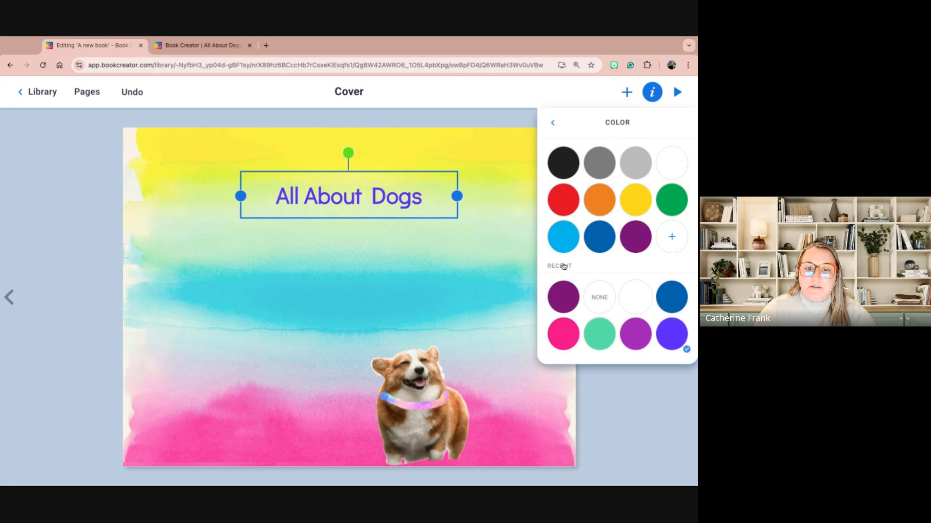
click(494, 233)
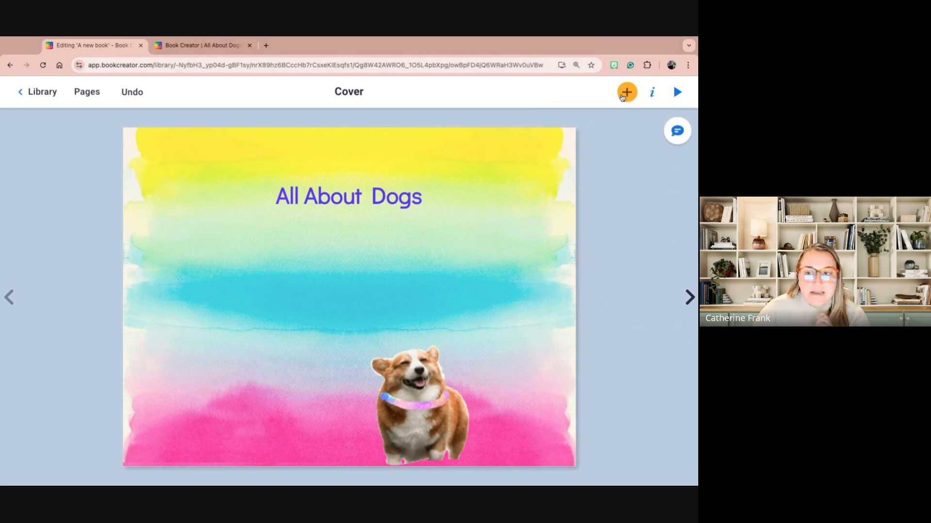
Add a second text box to the cover in the plain Text style and enter "Dog".
click(623, 95)
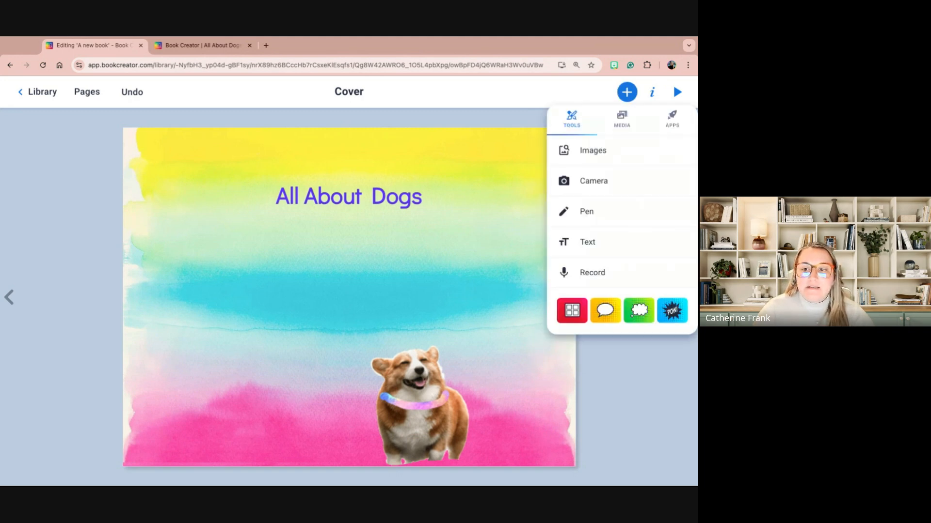
click(617, 242)
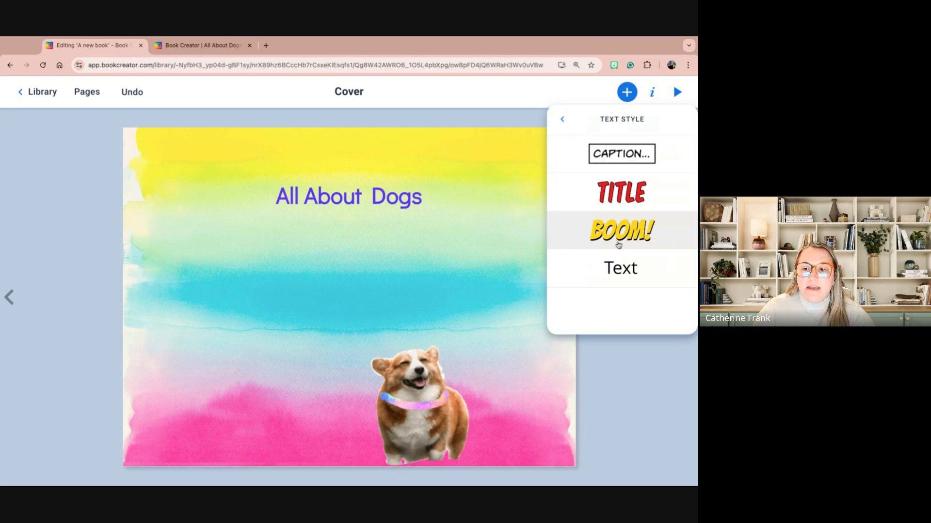
click(621, 265)
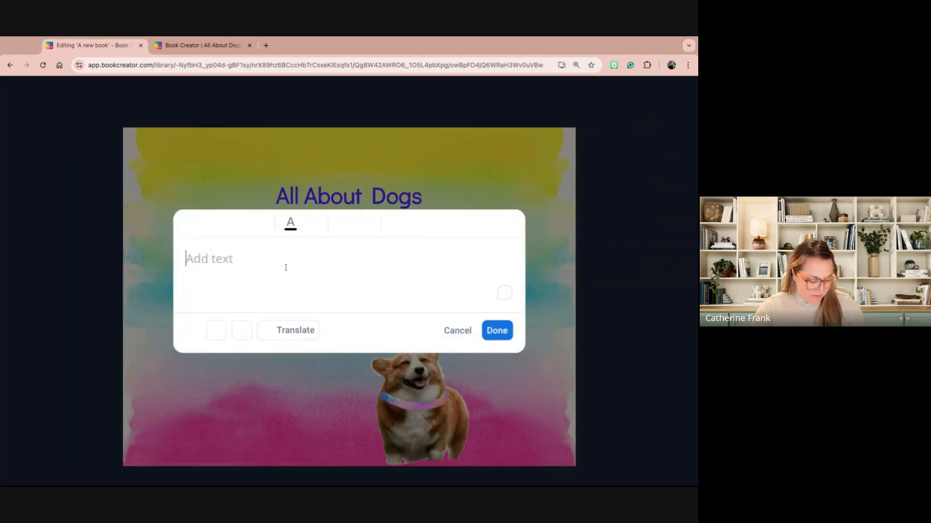
text(Dog)
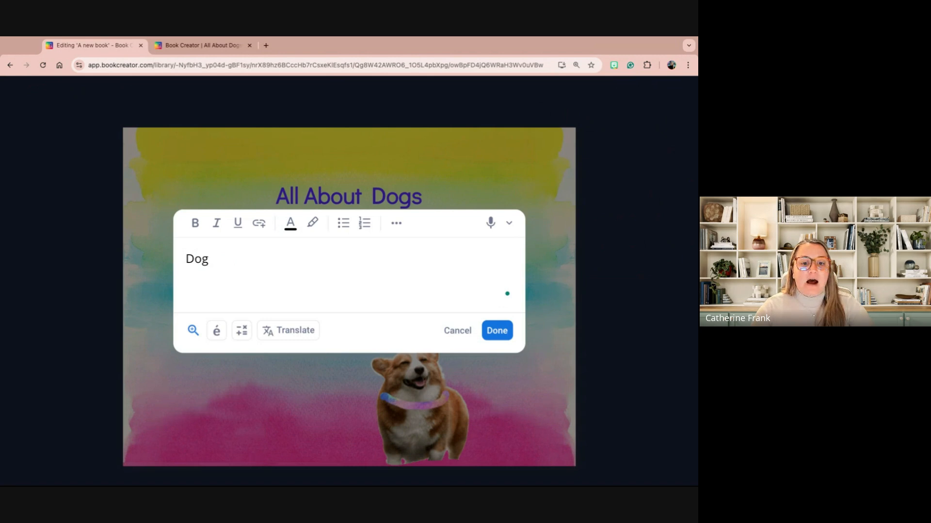
Translate the word "Dog" into Spanish and place the text box on the cover.
click(299, 336)
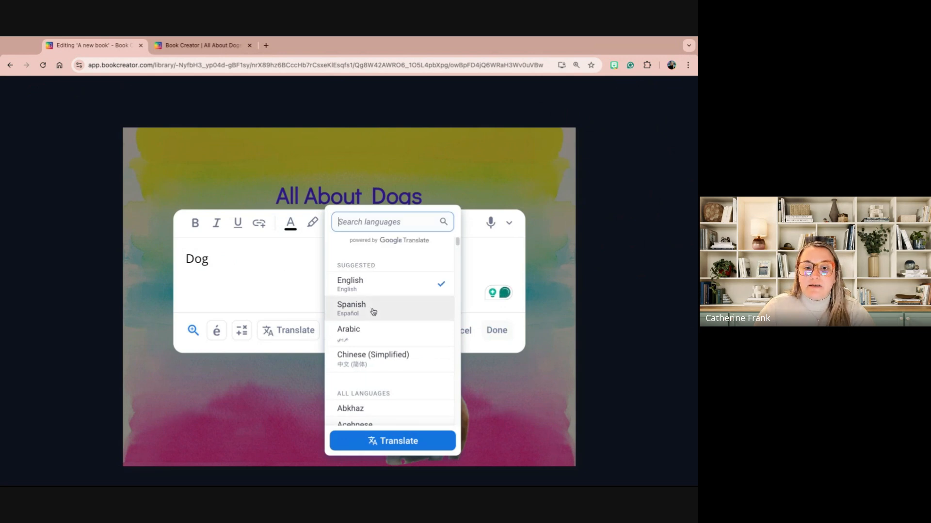
click(373, 312)
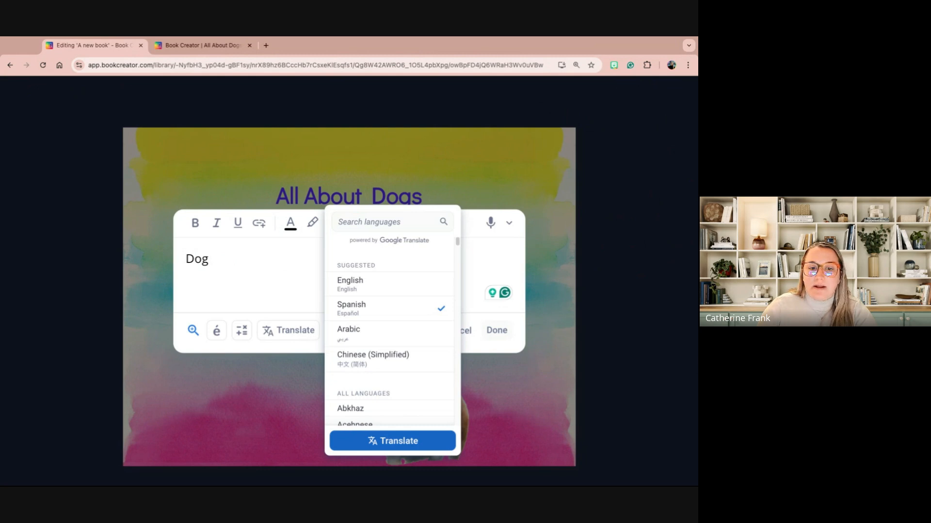
click(424, 434)
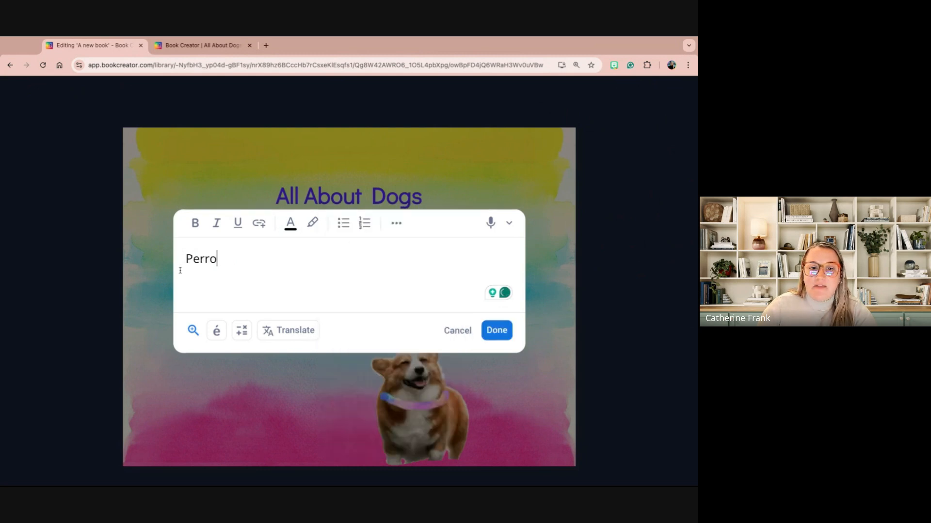
double_click(228, 264)
click(236, 264)
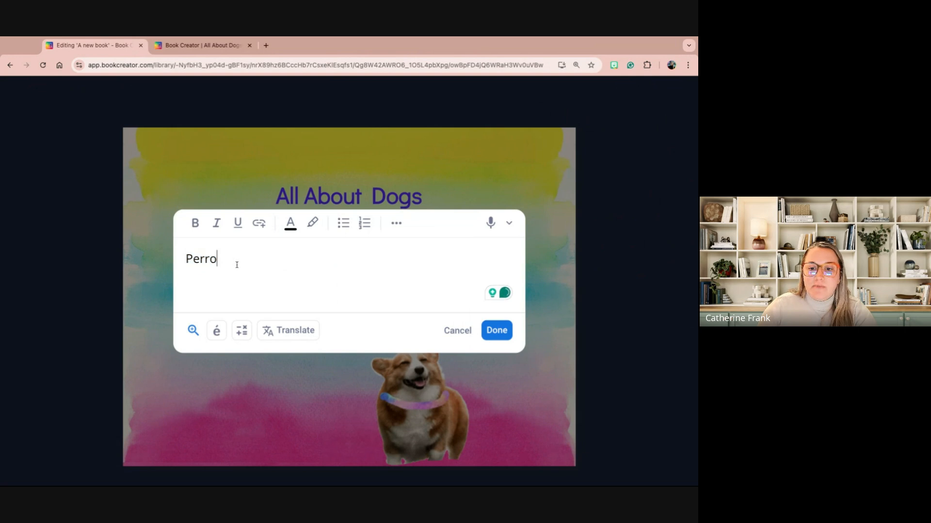
click(501, 331)
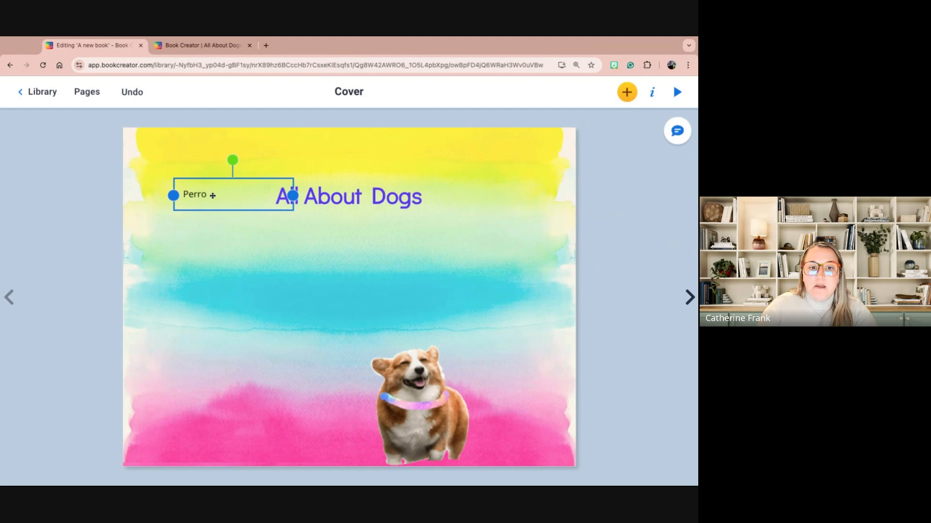
Translate the "Perro" text box on the cover into English.
right_click(216, 195)
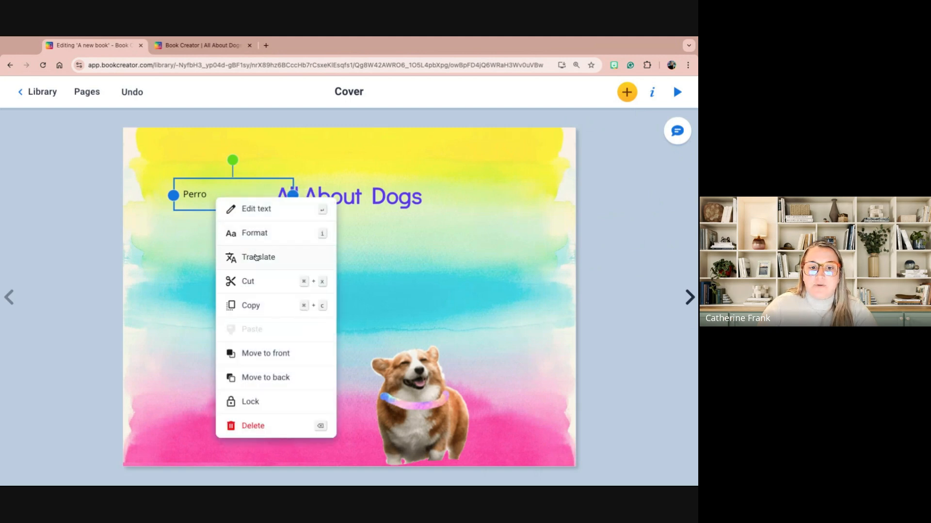
click(652, 95)
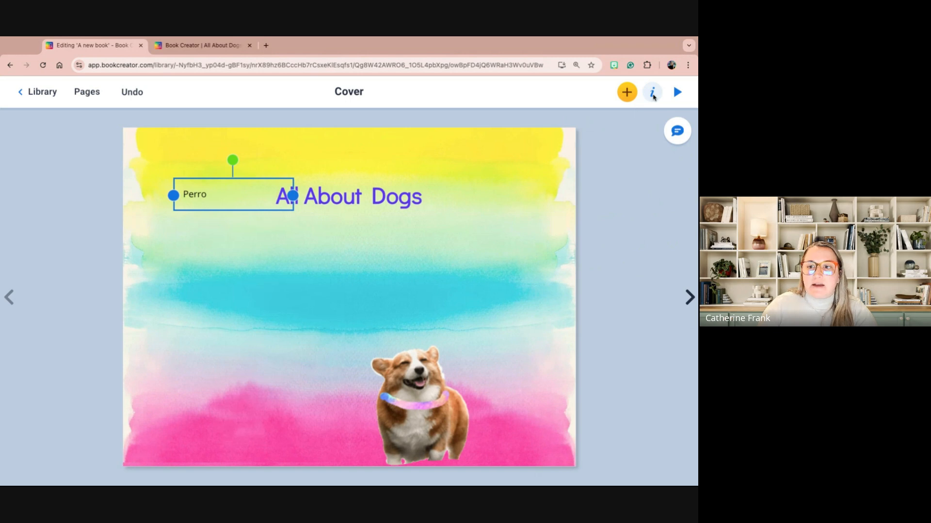
click(653, 96)
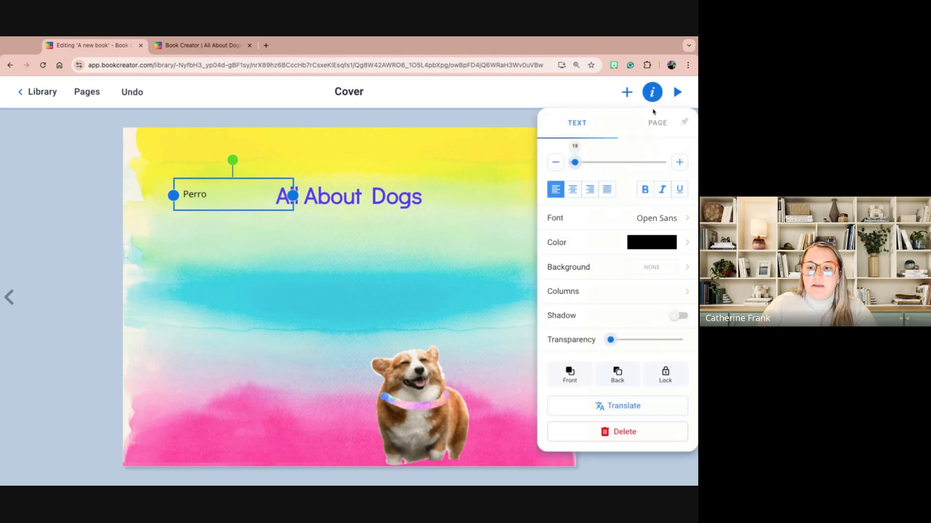
click(650, 407)
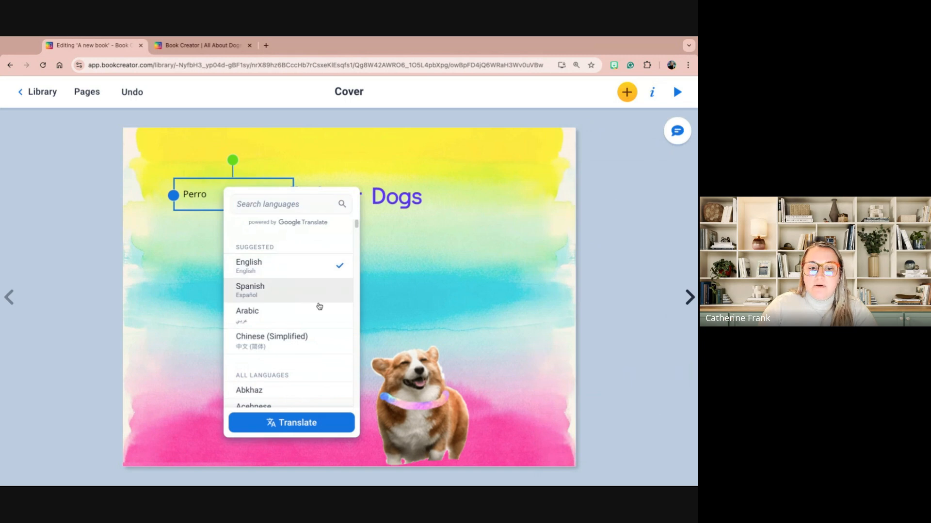
click(313, 427)
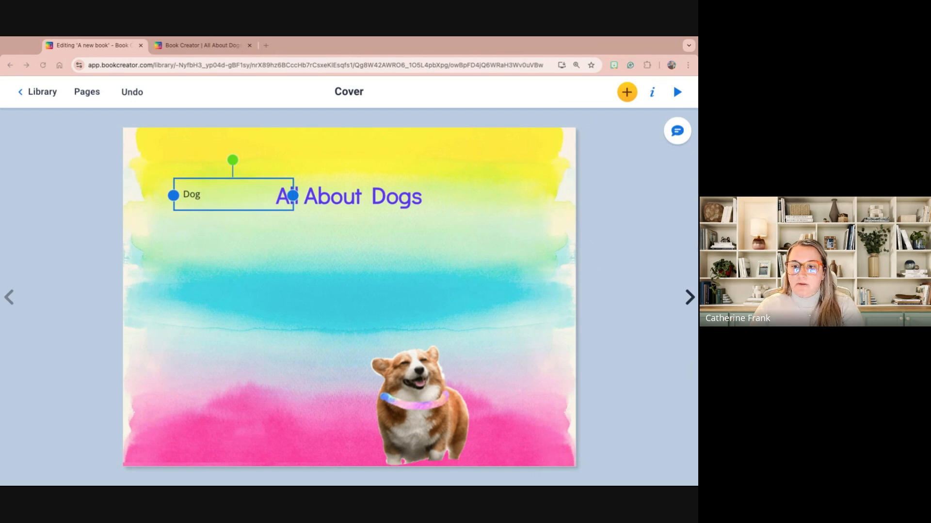
click(49, 224)
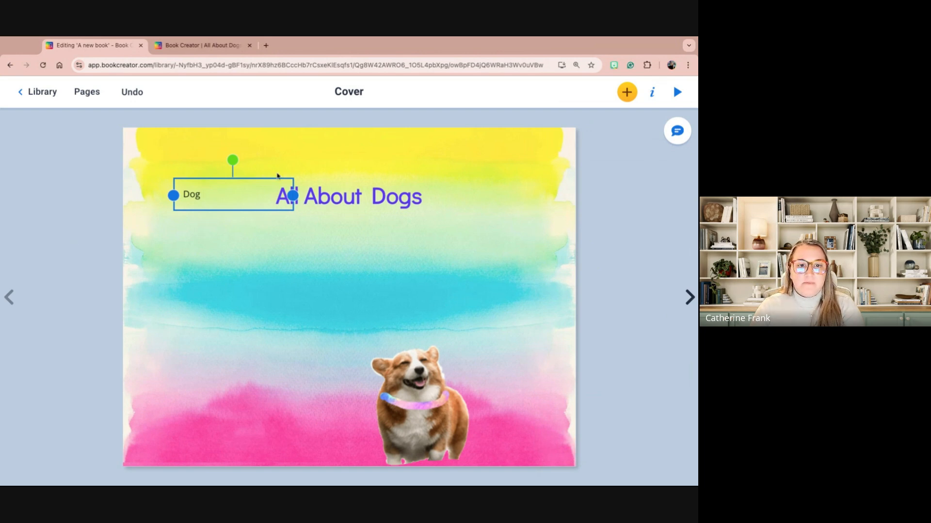
Delete the "Dog" text box from the cover.
click(279, 171)
click(211, 199)
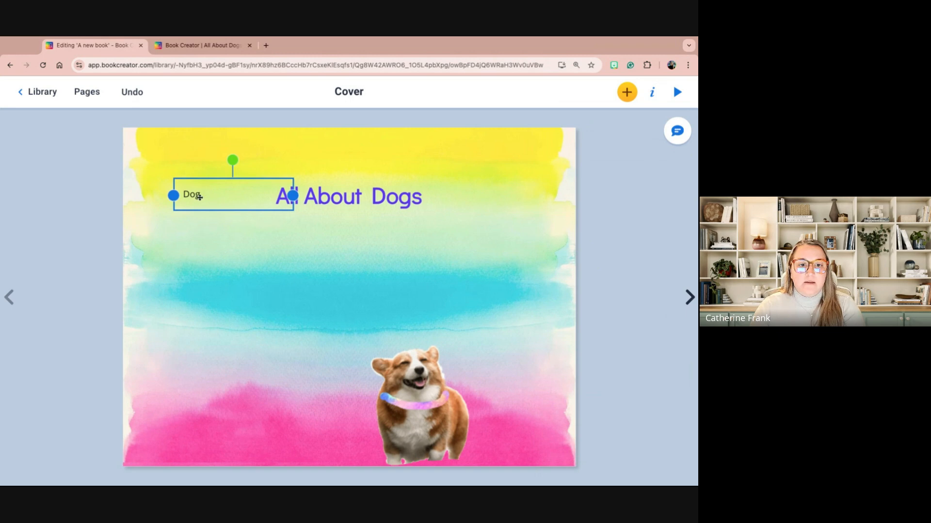
key(Delete)
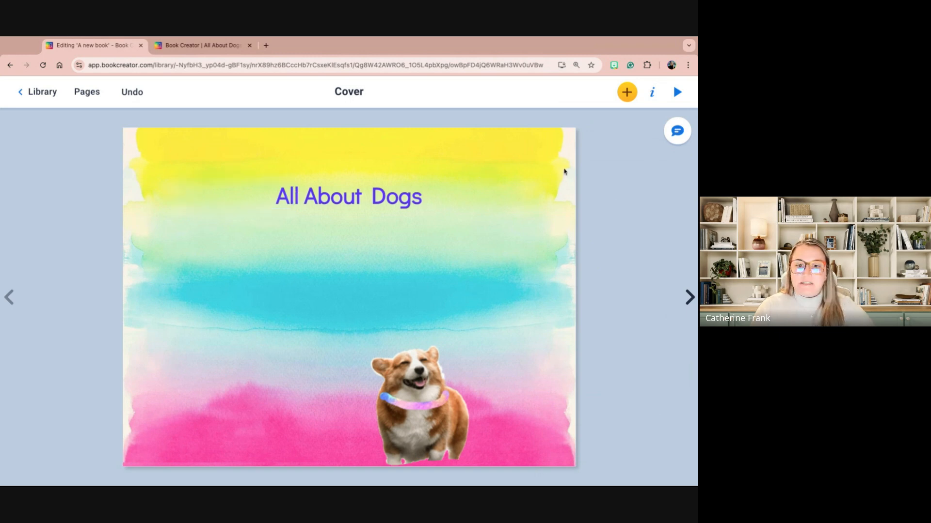
Record a short audio clip, add it to the cover and place its sound icon left of the "All About Dogs" title.
click(628, 96)
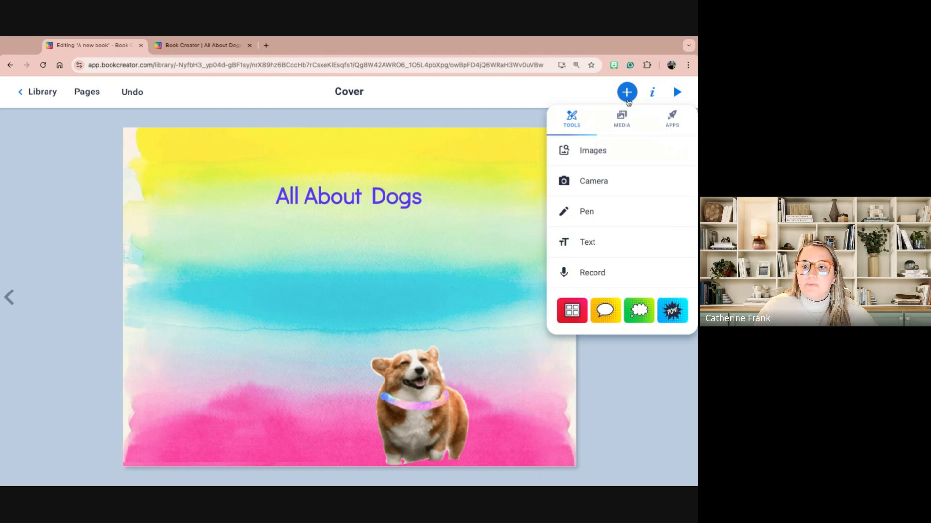
click(605, 275)
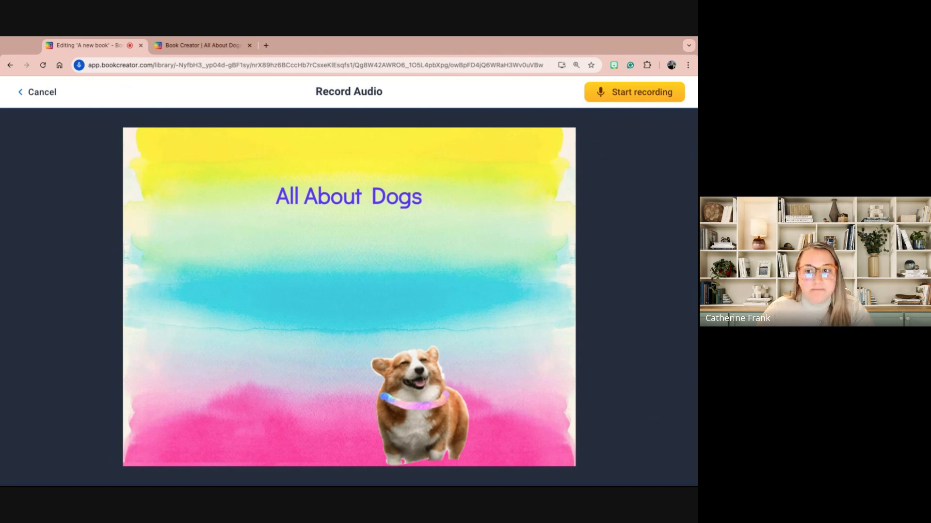
click(624, 98)
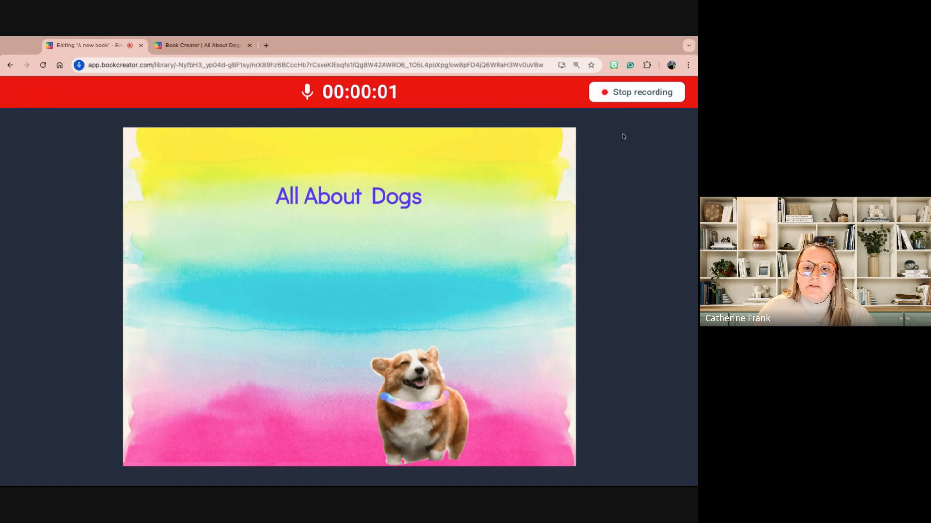
click(622, 96)
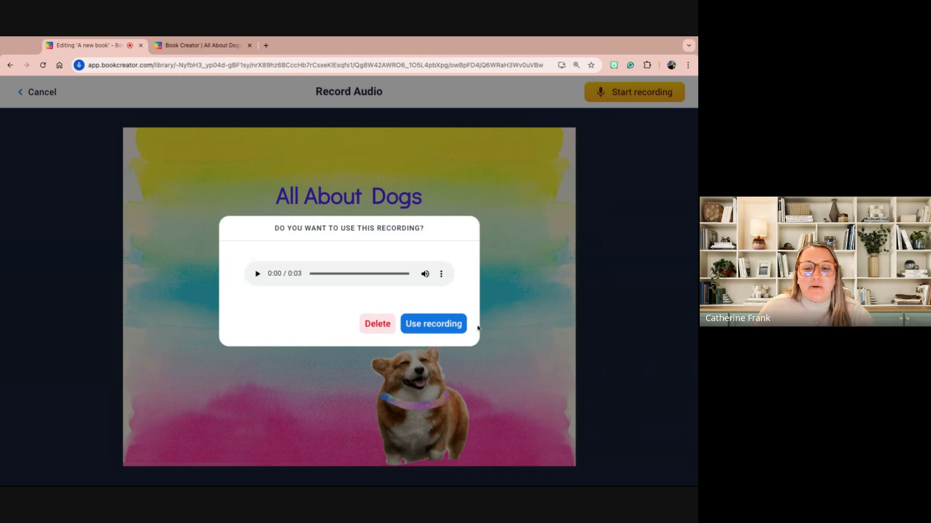
click(461, 328)
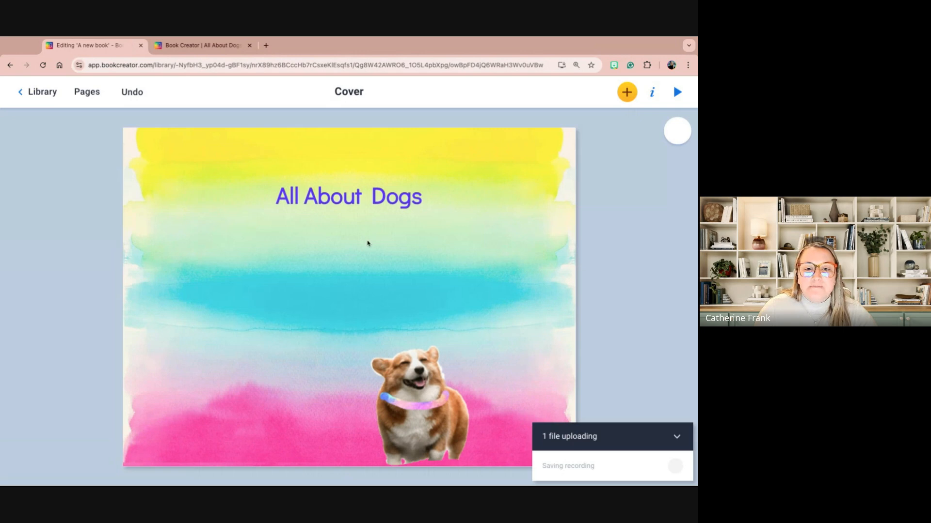
drag(356, 291, 224, 221)
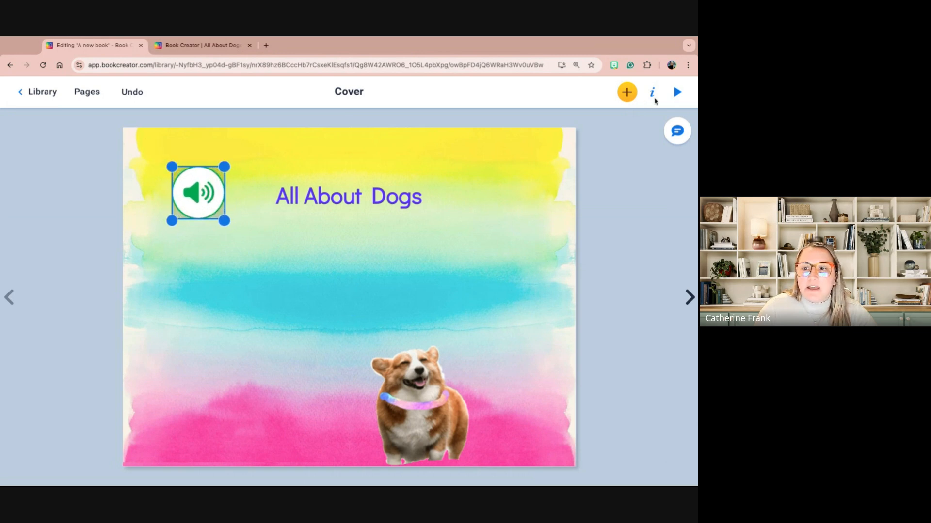
Change the sound icon's color to black.
click(653, 95)
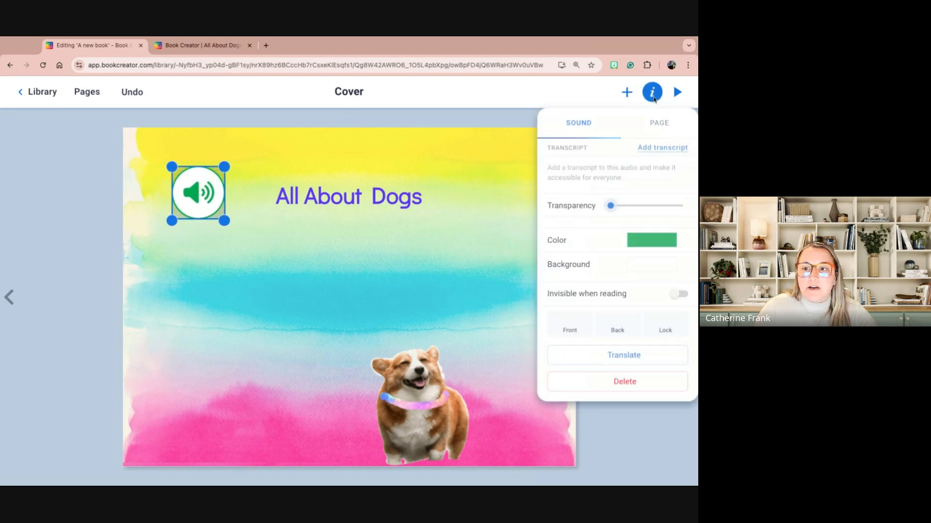
click(658, 240)
click(566, 156)
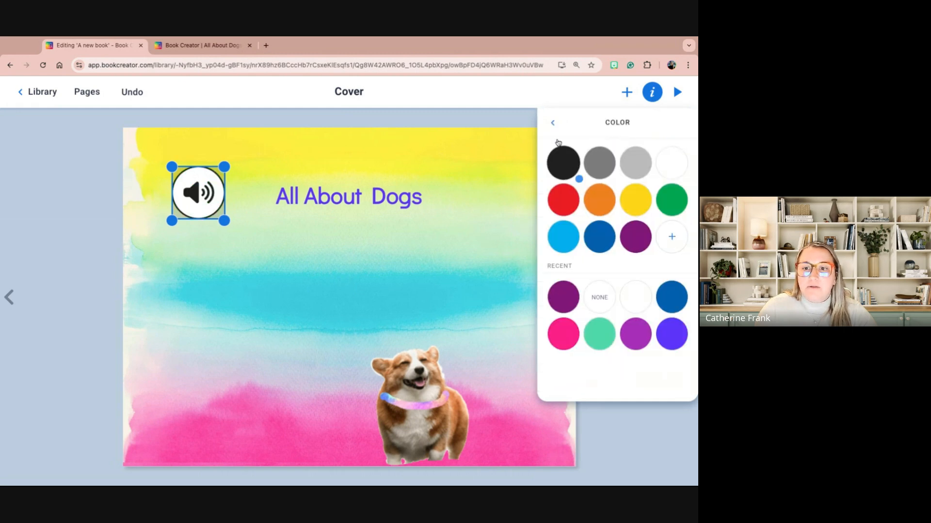
click(553, 124)
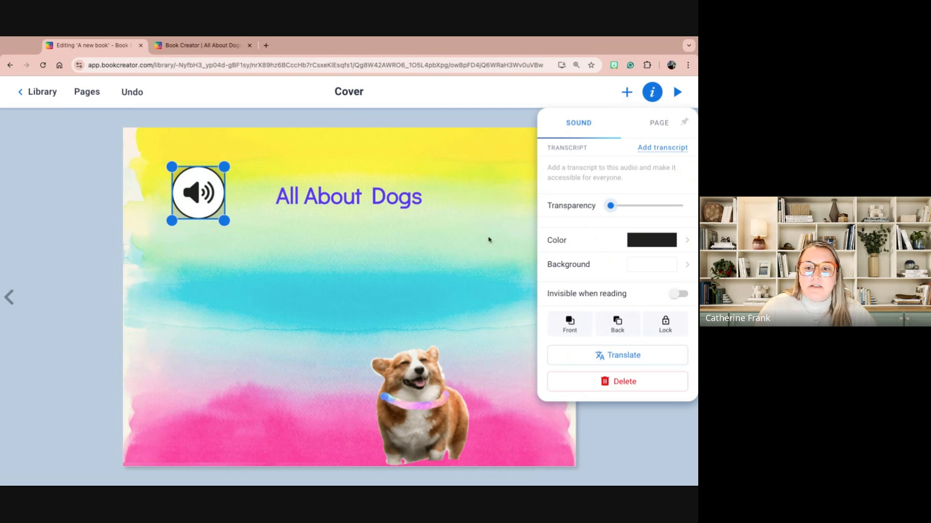
click(490, 239)
Translate the audio recording into Spanish (Spain) using Voice A, keeping the generated transcript as it is.
click(212, 202)
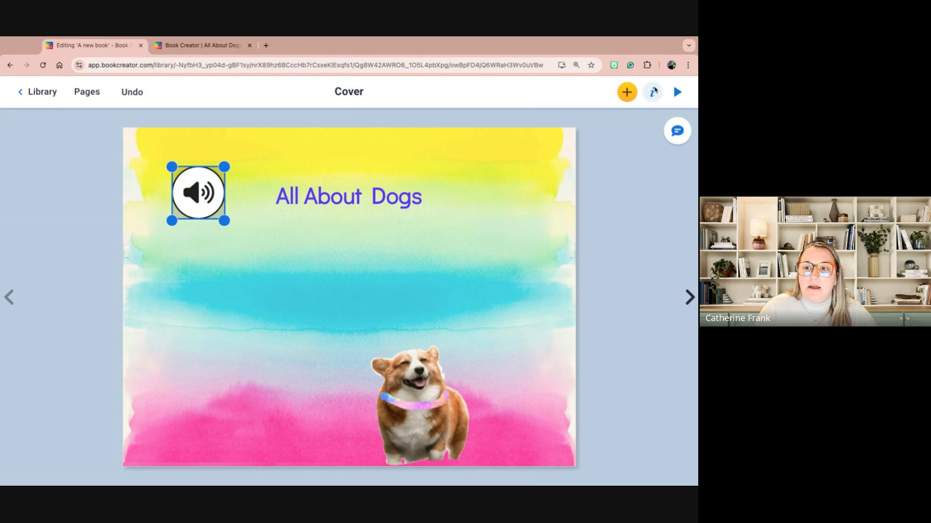
click(652, 92)
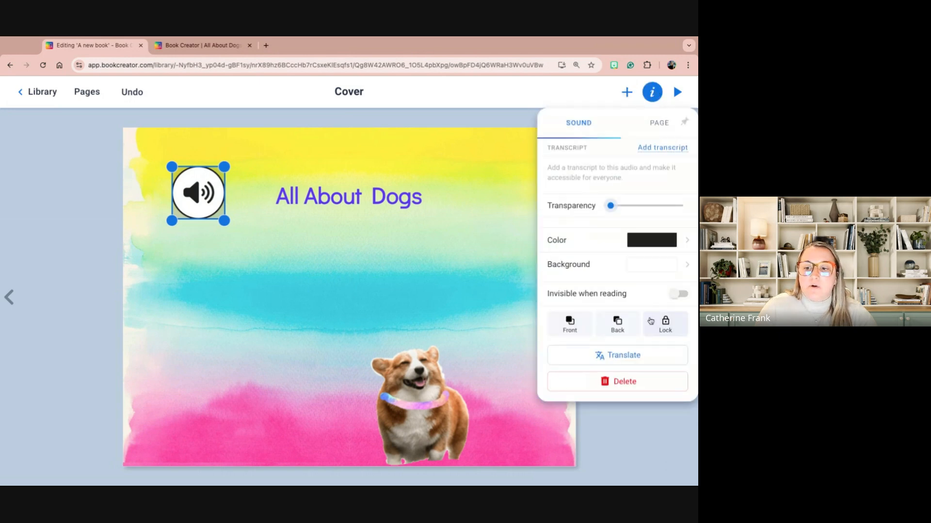
click(644, 361)
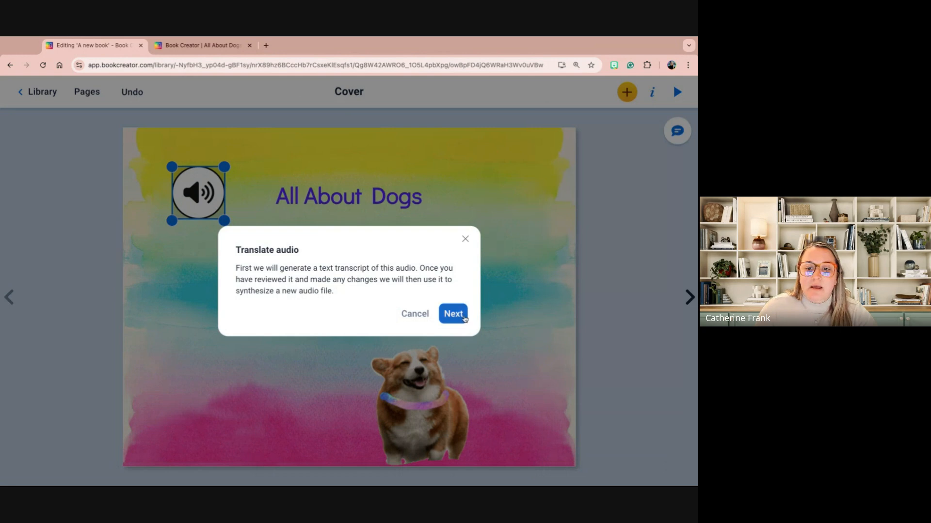
click(463, 318)
click(399, 325)
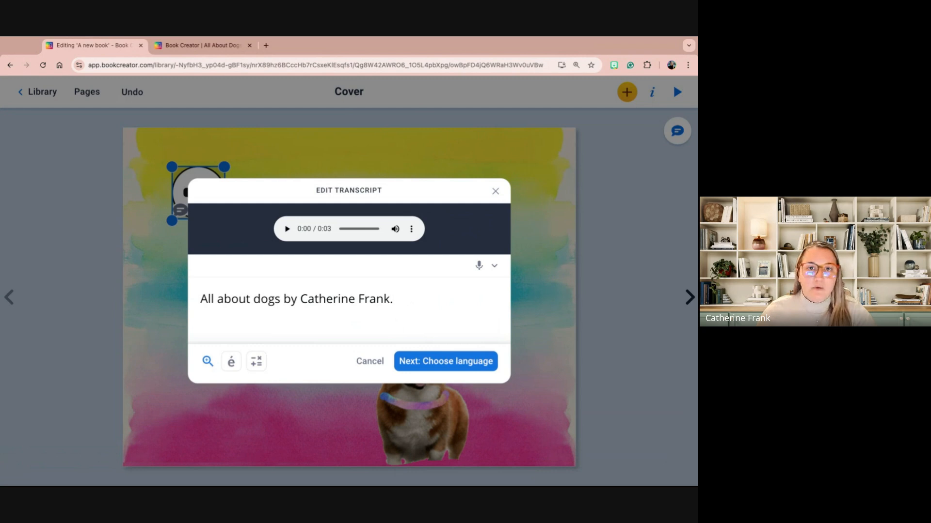
click(461, 362)
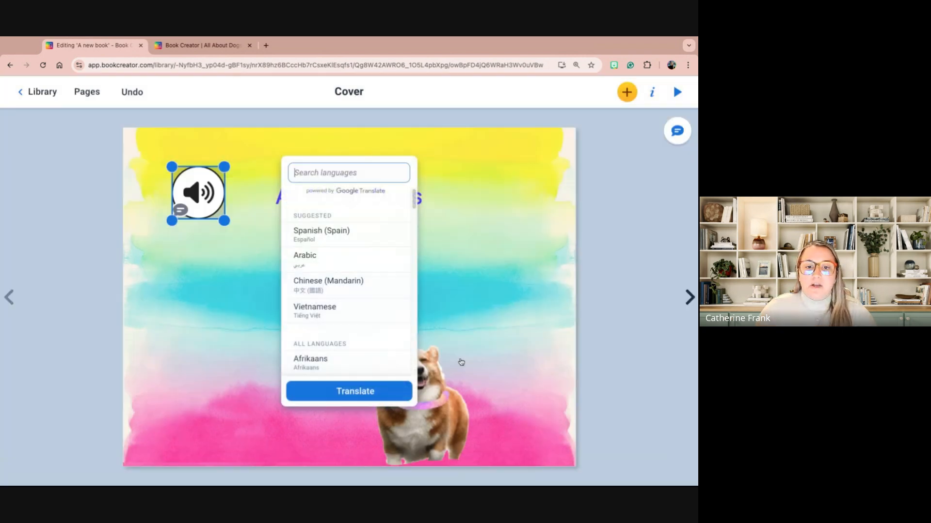
click(376, 240)
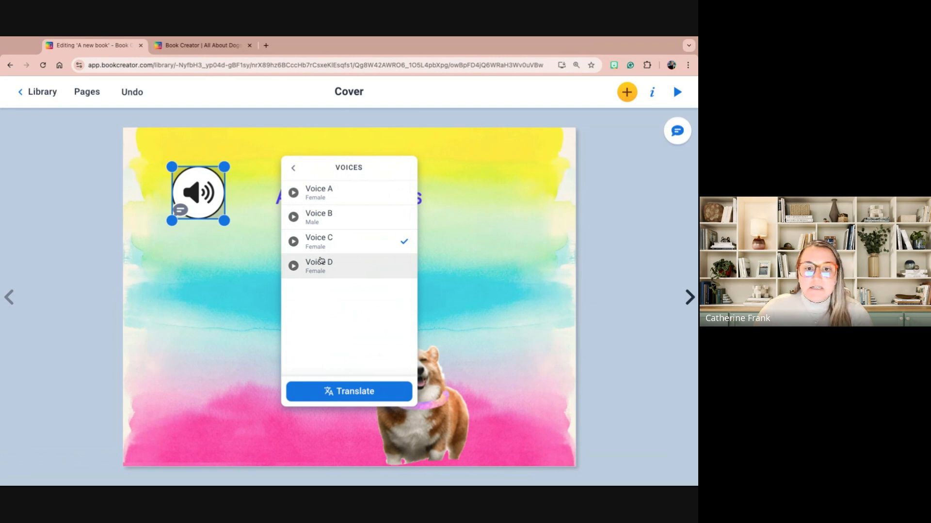
click(300, 195)
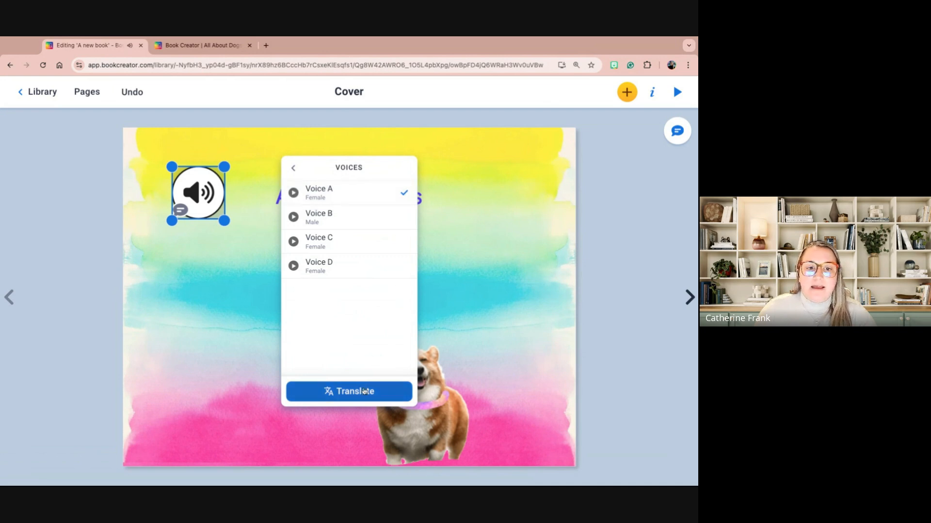
click(364, 392)
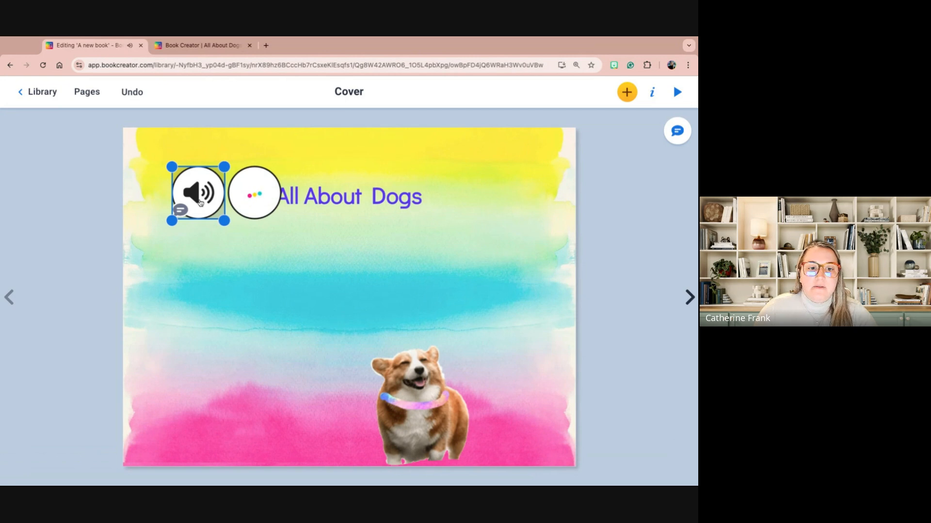
Move the original sound icon to the cover's left edge and the translated one beside it, clear of the title.
drag(200, 203, 162, 216)
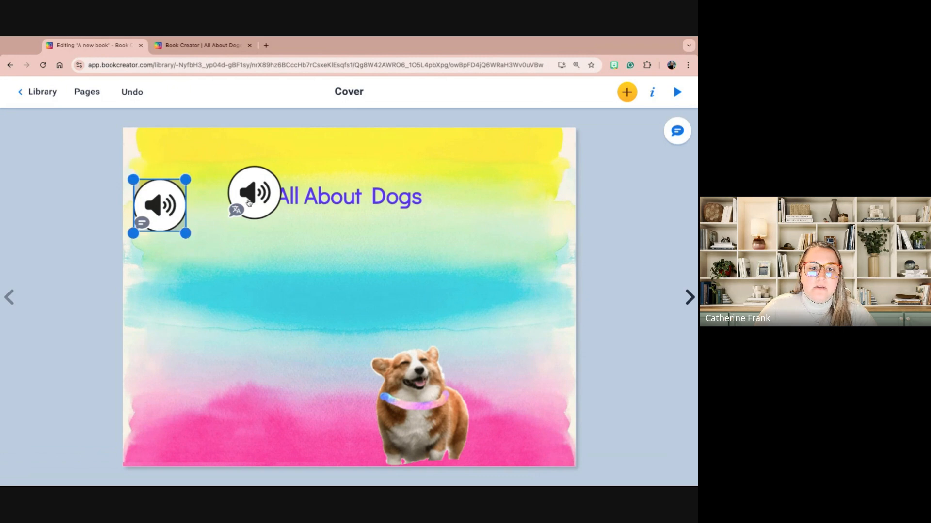
click(249, 203)
drag(249, 203, 218, 232)
click(670, 213)
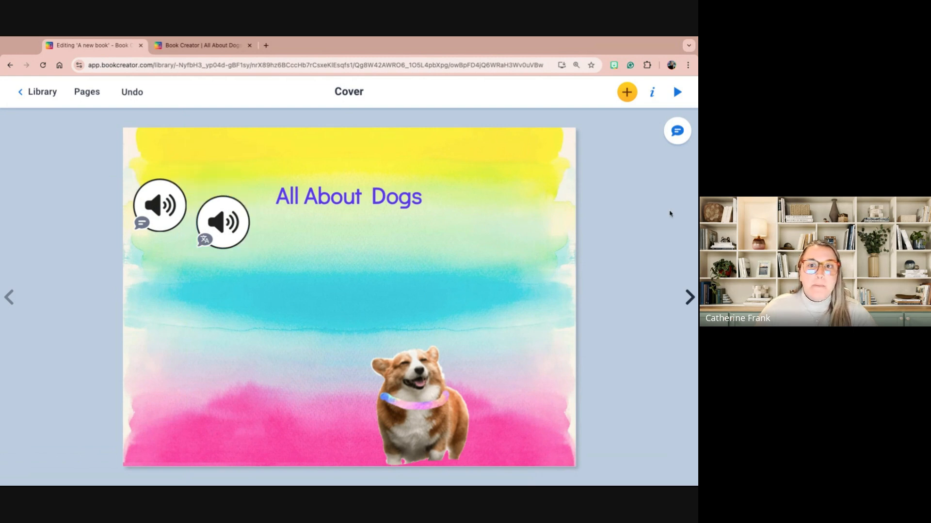
Start an auto-draw pen drawing on the cover with the pastel holographic Magic Ink.
click(632, 98)
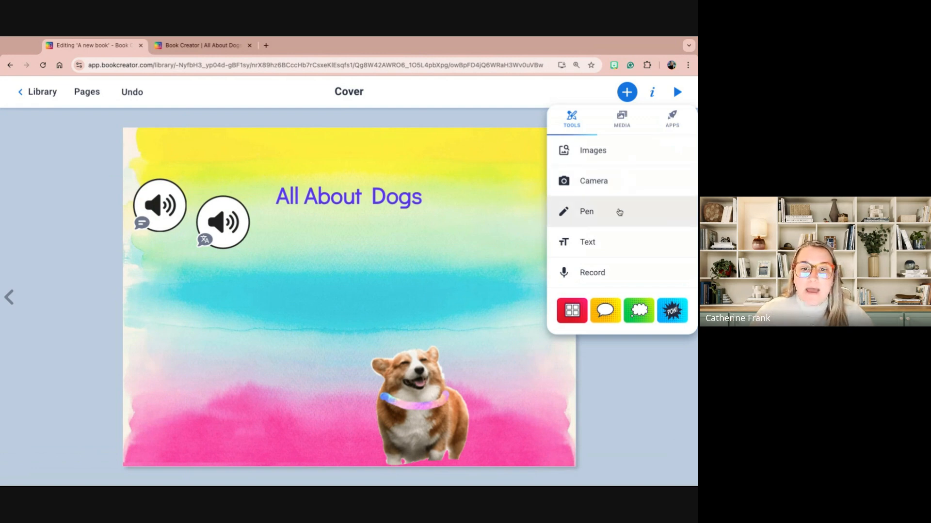
click(619, 211)
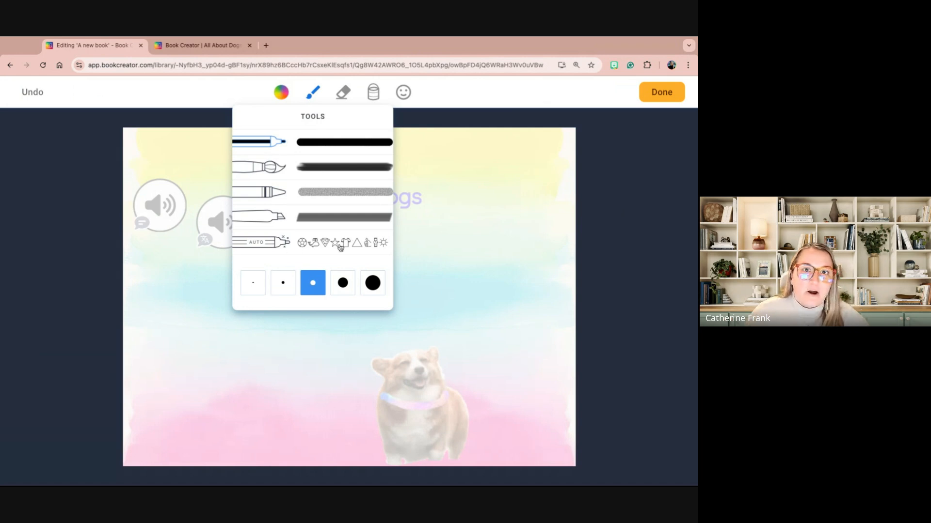
click(318, 250)
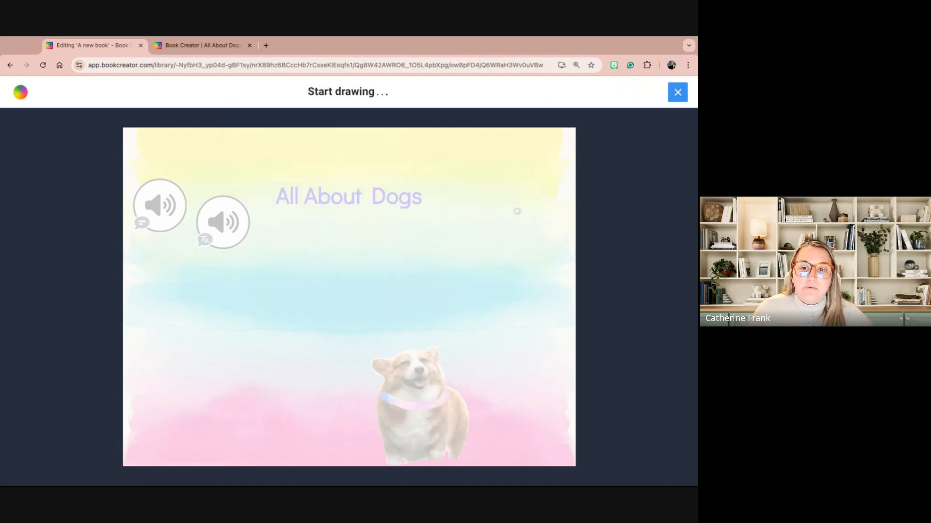
click(23, 96)
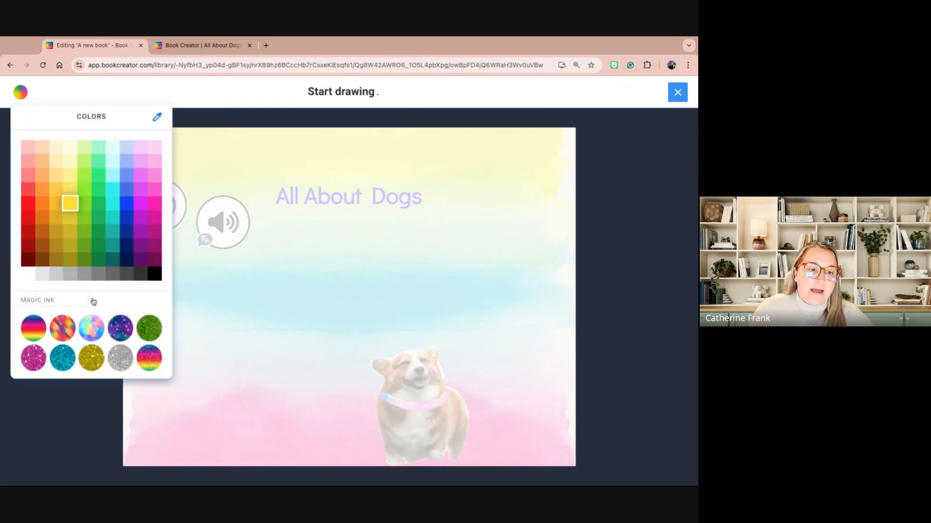
click(90, 329)
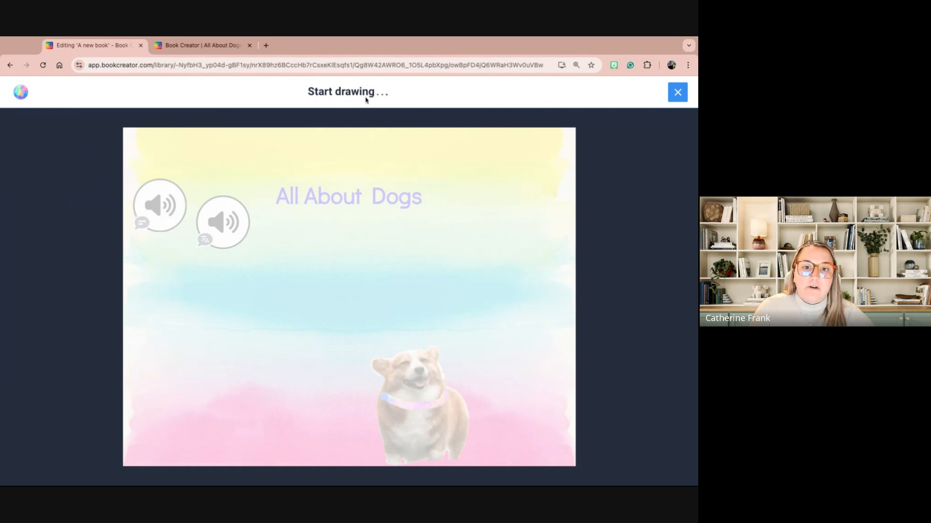
Sketch a simple sun right of the title, with a circle surrounded by seven short straight rays.
mouse_move(493, 228)
mouse_down()
mouse_move(470, 223)
mouse_move(459, 257)
mouse_move(487, 259)
mouse_move(496, 224)
mouse_move(524, 187)
mouse_up()
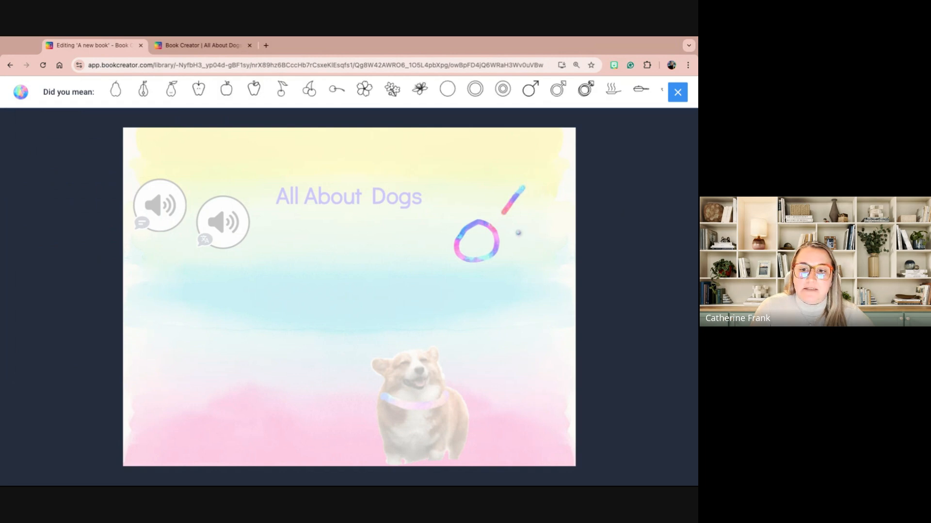
drag(508, 238, 541, 238)
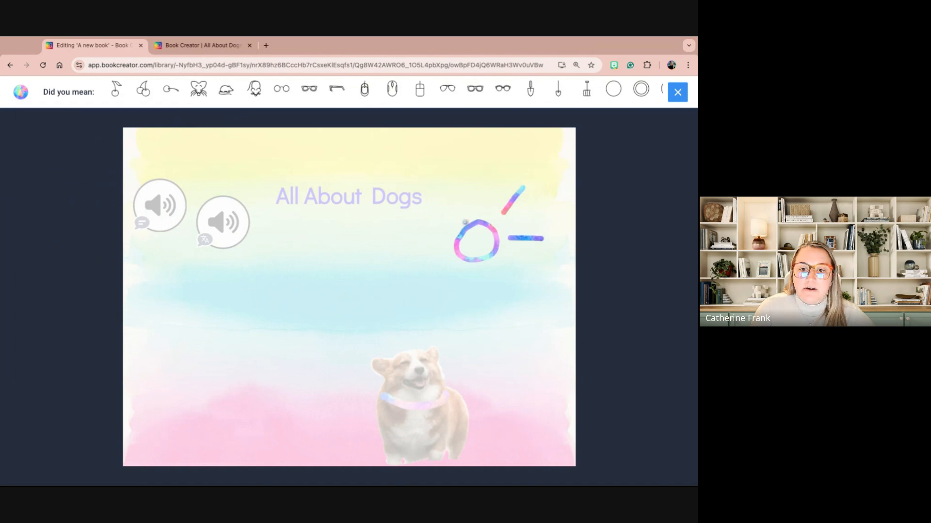
drag(471, 215, 453, 188)
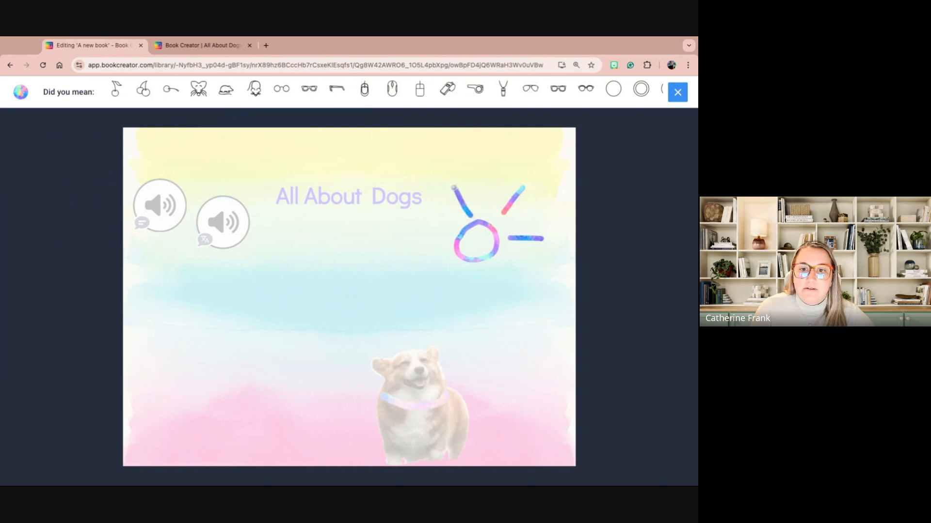
drag(450, 231, 415, 224)
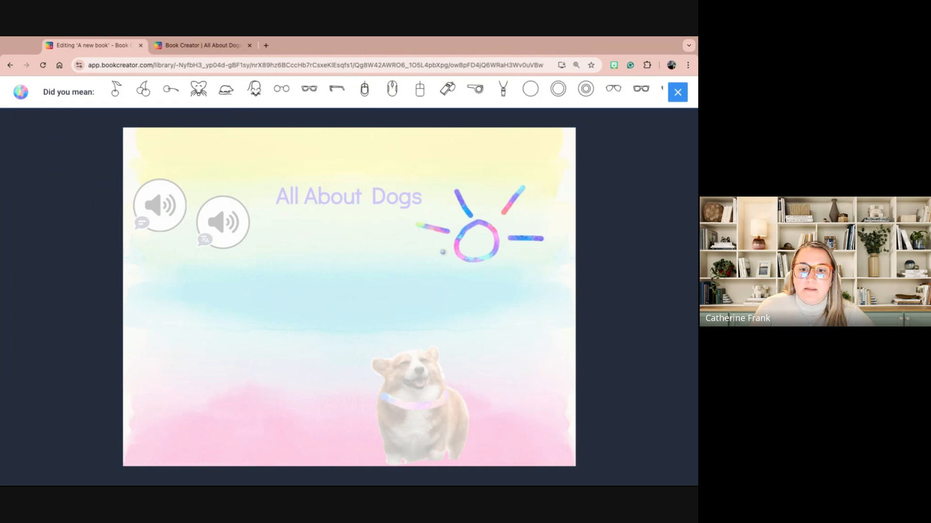
drag(444, 255, 429, 281)
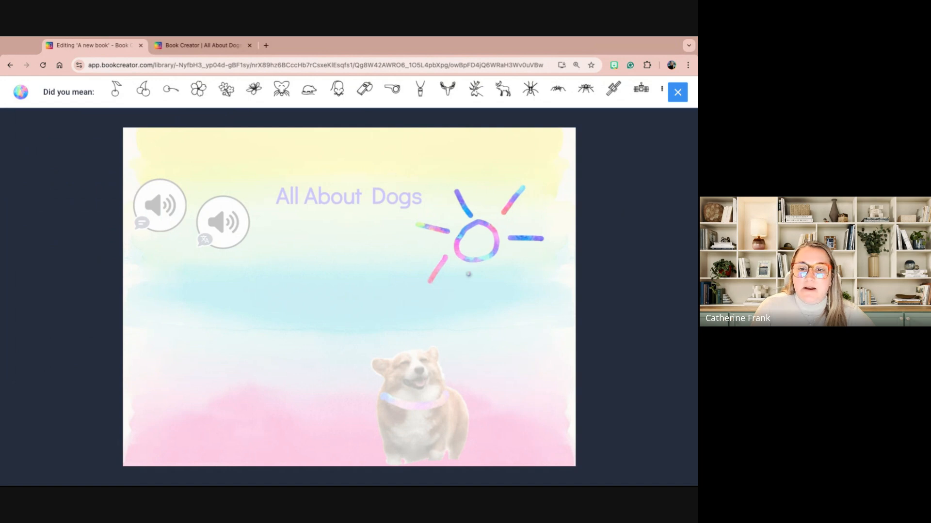
drag(468, 275, 469, 301)
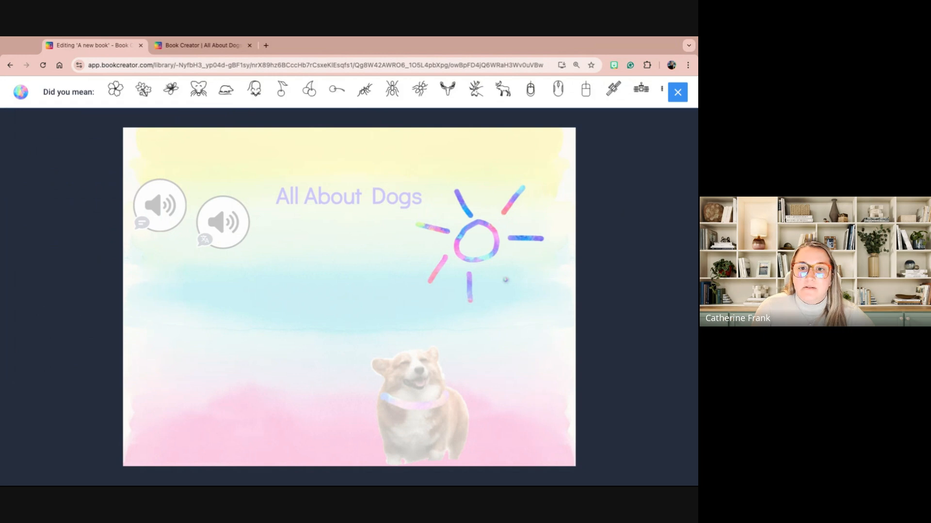
drag(504, 272, 525, 288)
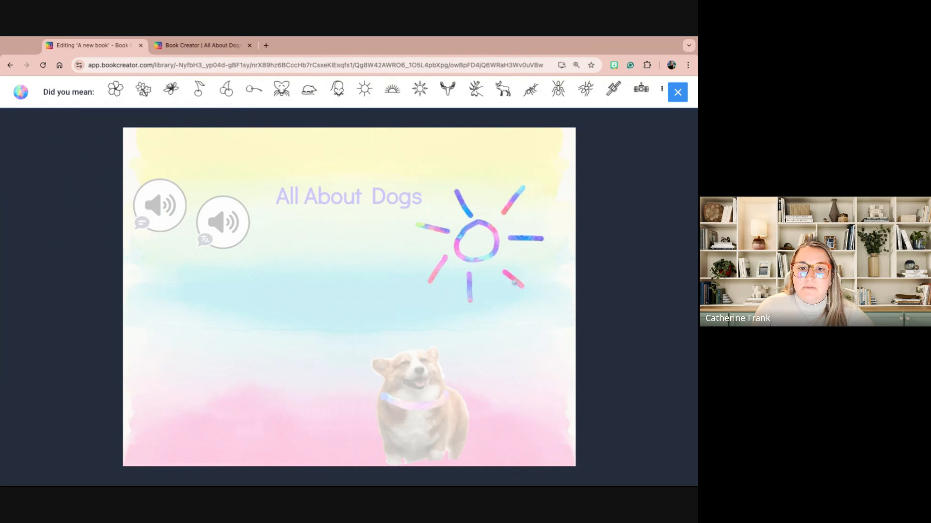
Replace the sketch with the suggested sun with triangular rays, enlarge it, shift it toward the upper-right corner and leave auto-draw.
click(420, 93)
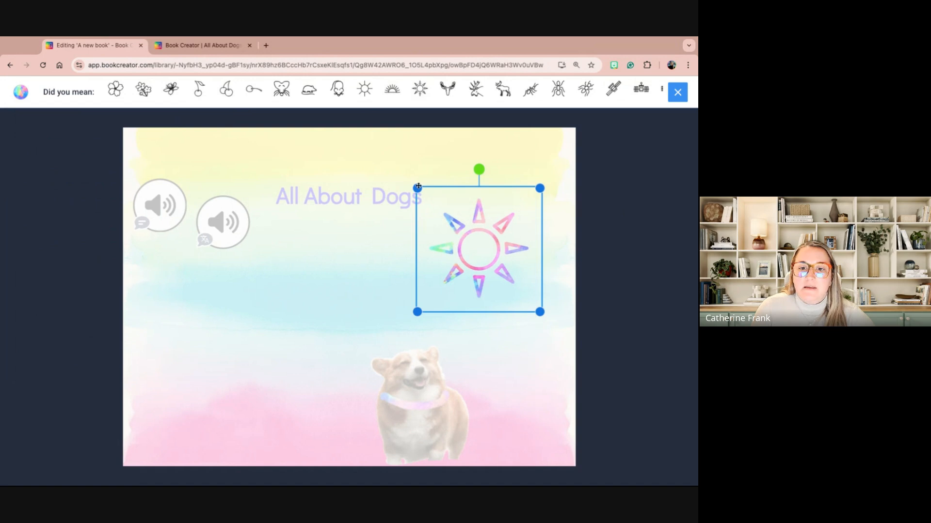
drag(417, 188, 384, 156)
drag(449, 209, 477, 198)
click(677, 93)
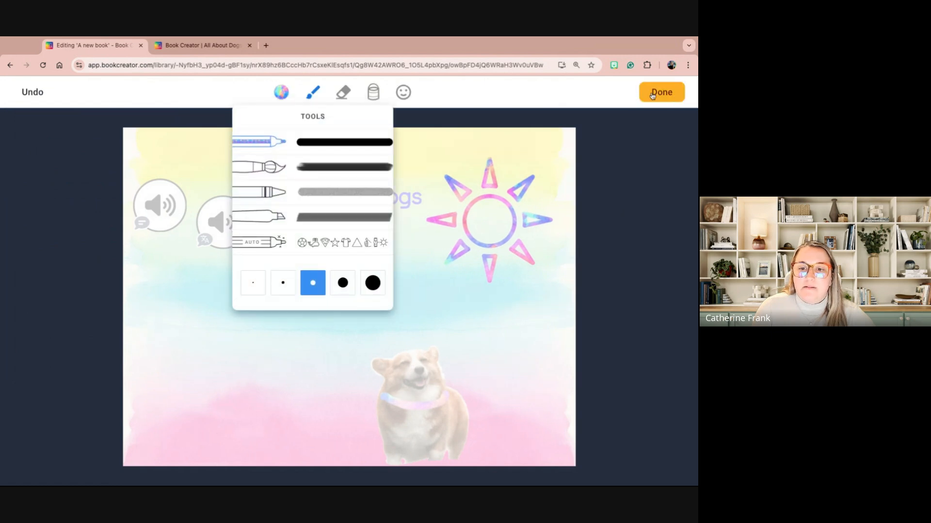
Finish the cover drawing and open the template library for blank page 2.
click(652, 96)
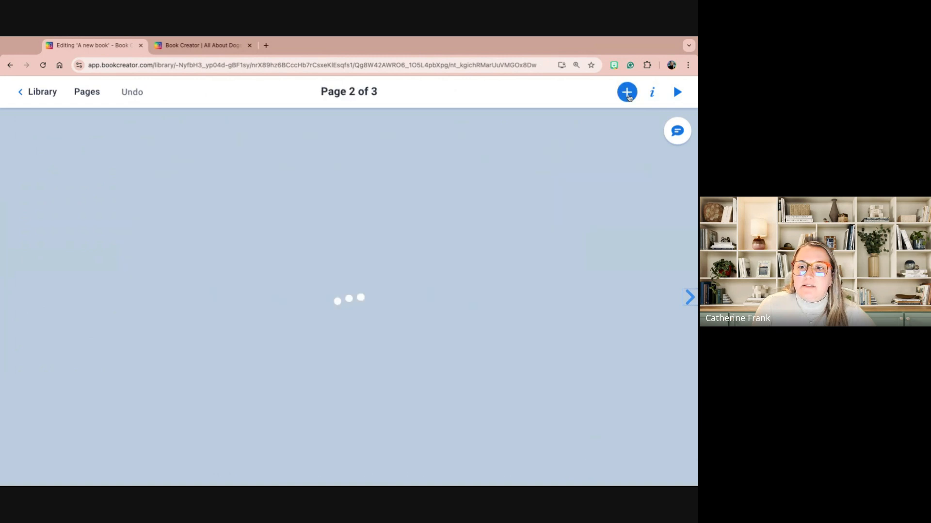
click(627, 92)
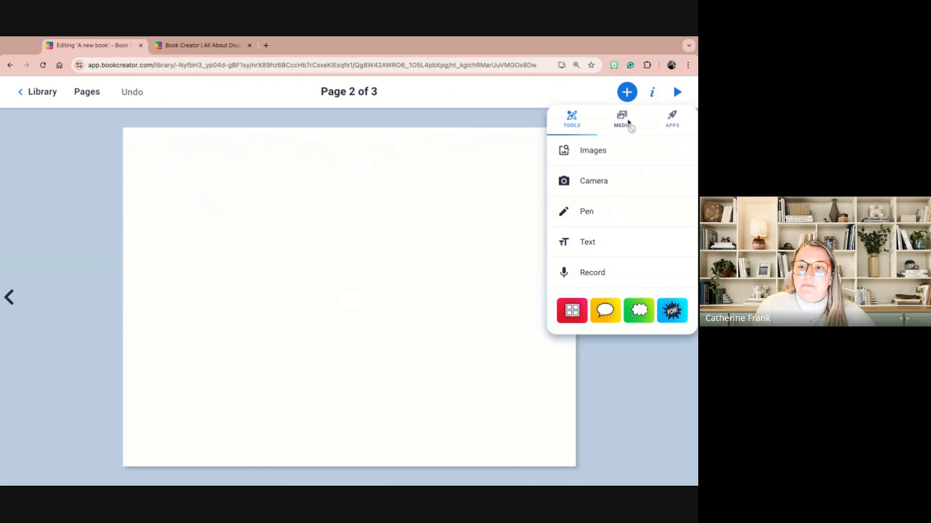
click(628, 122)
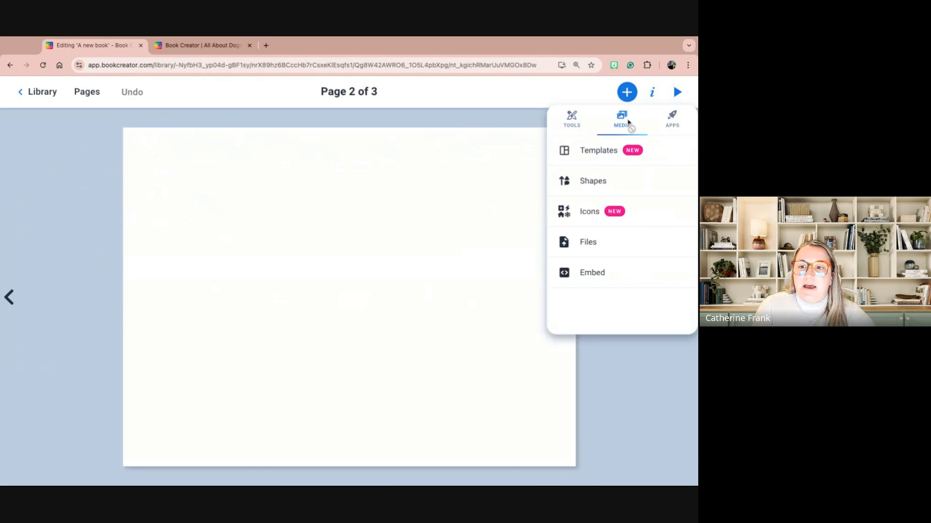
click(624, 155)
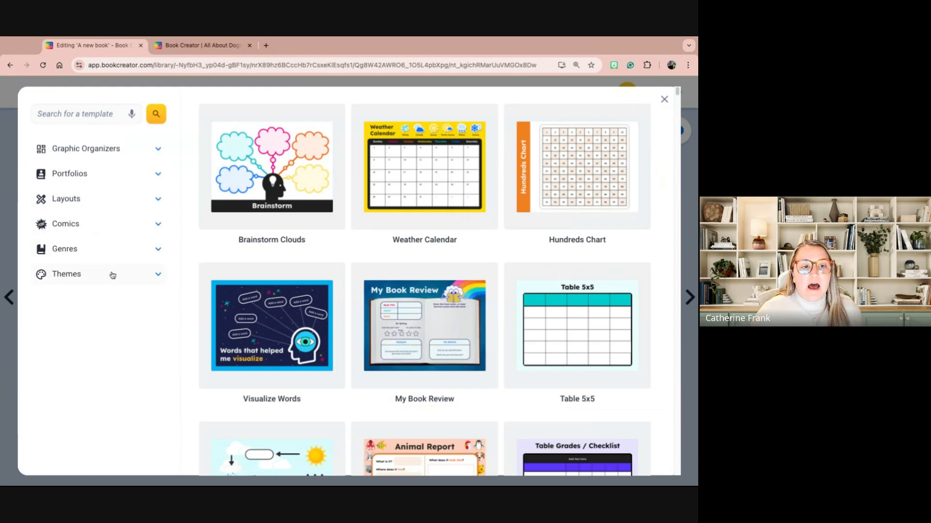
Add the Vocabulary Map 1 template from the Vocabulary graphic organizers to page 2.
click(116, 150)
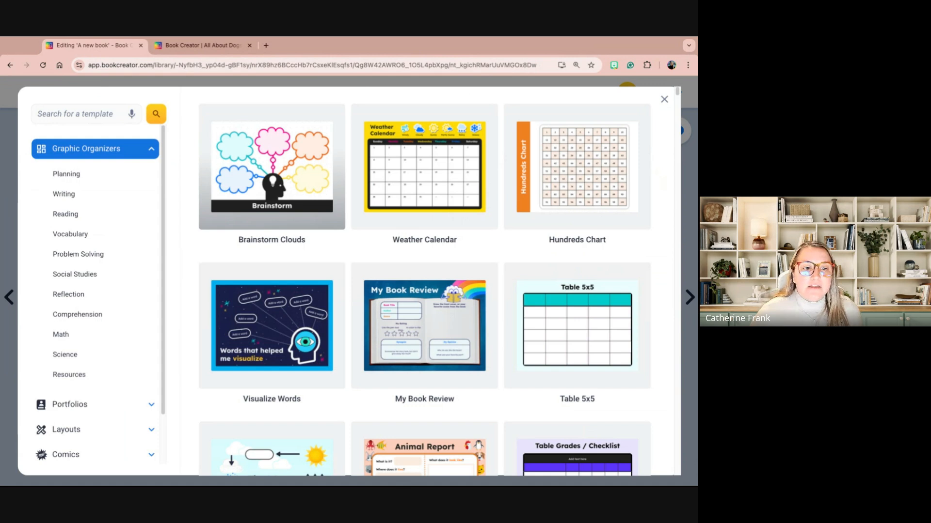
click(88, 236)
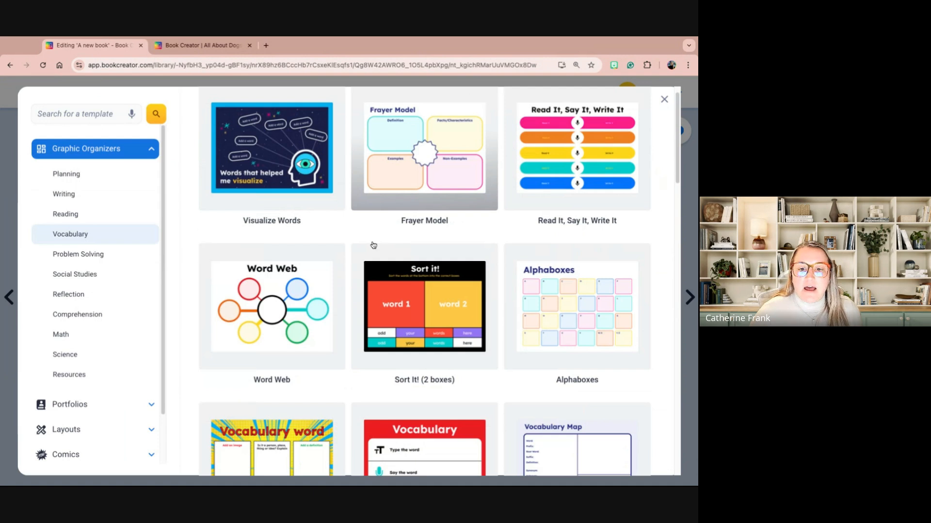
scroll(373, 244, down, 3)
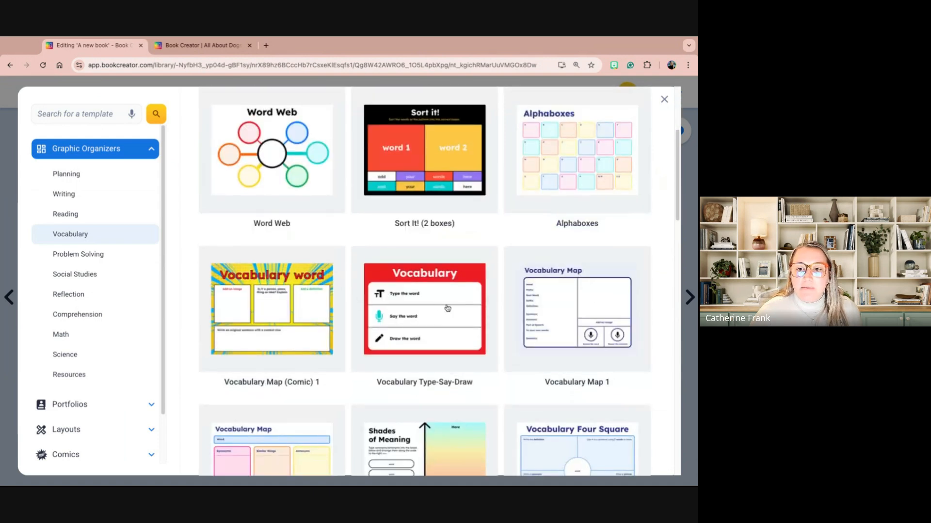
click(596, 309)
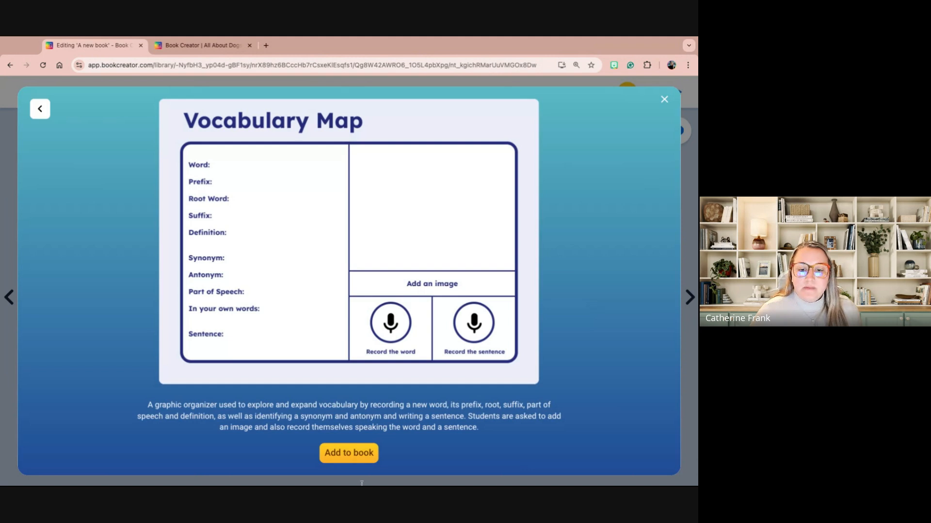
click(353, 460)
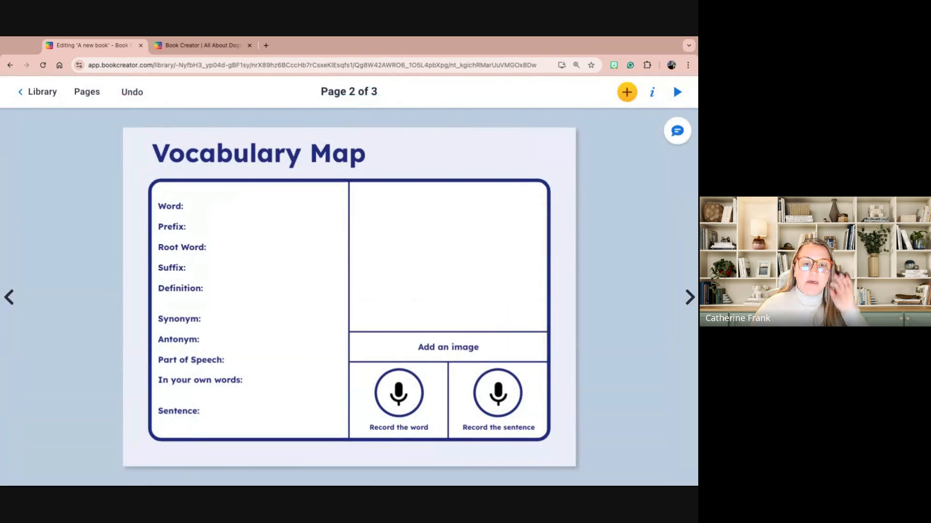
Examine the template's editable title text and the image sources offered by its empty picture frame.
click(298, 145)
click(308, 153)
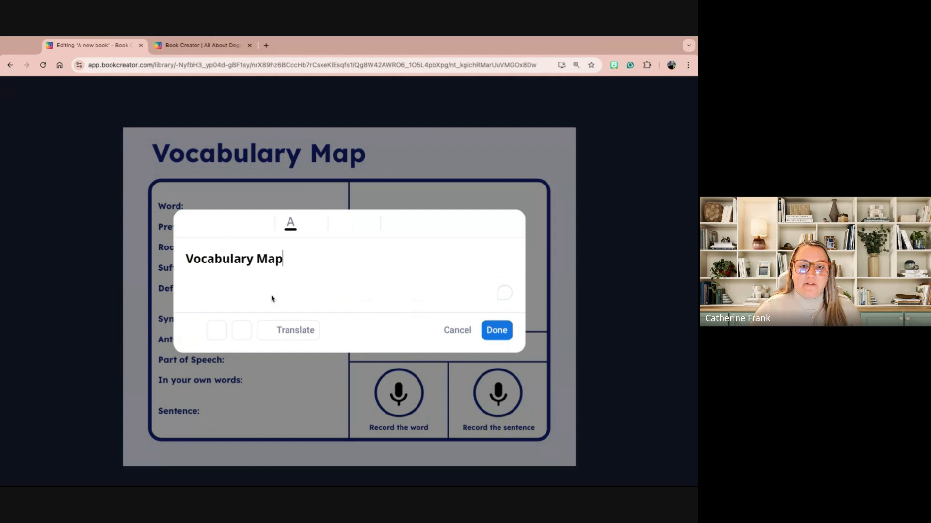
click(508, 331)
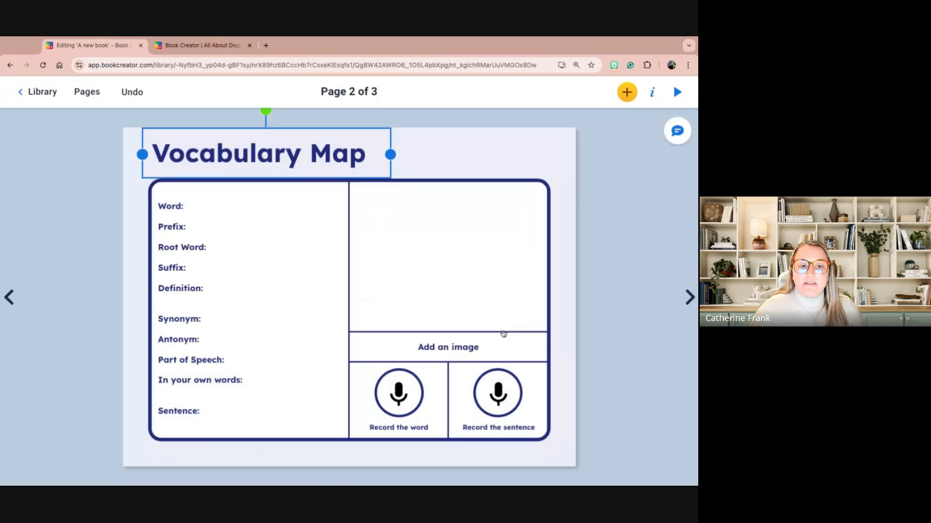
click(460, 263)
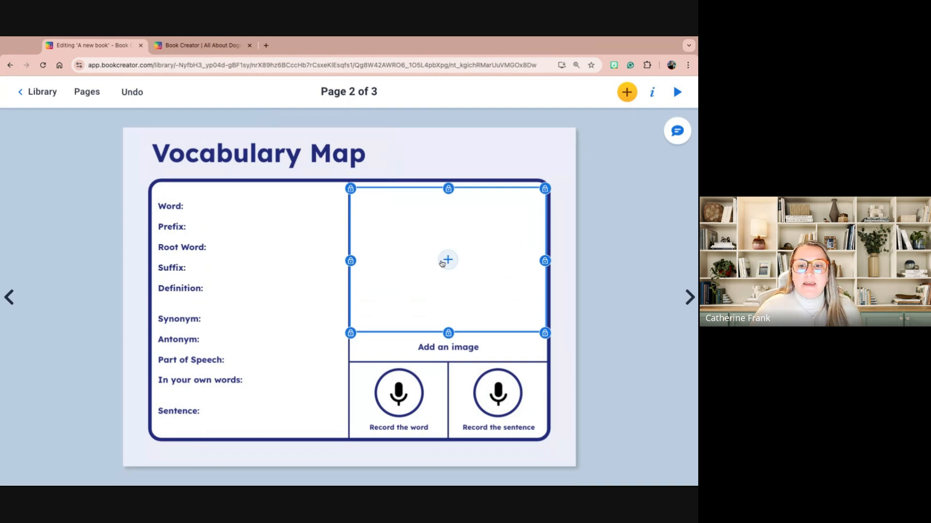
click(448, 261)
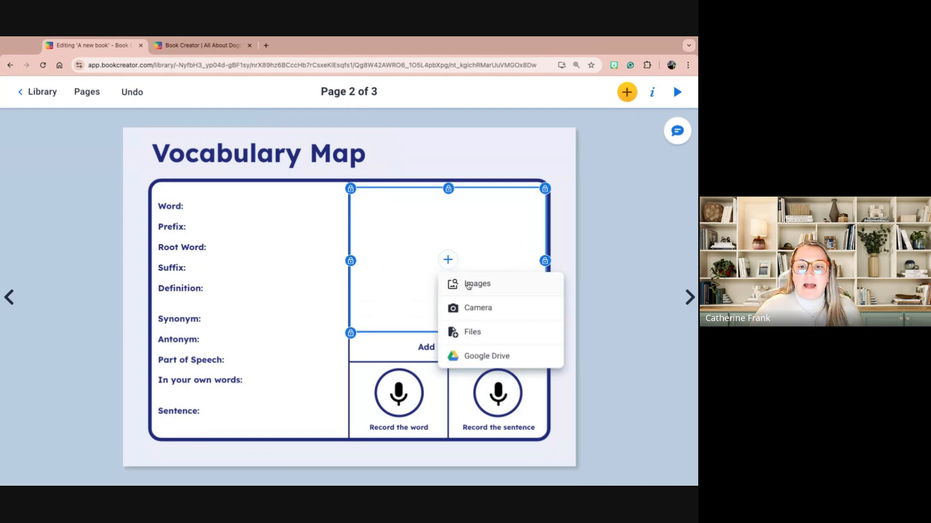
Open the template's block of word prompts for editing, place the cursor after "Word:" and close it without entering text.
click(242, 220)
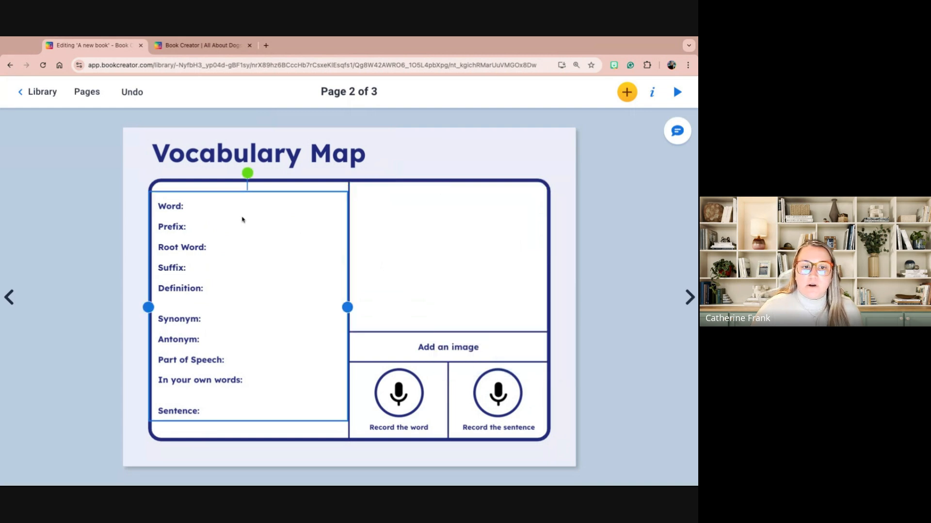
click(233, 213)
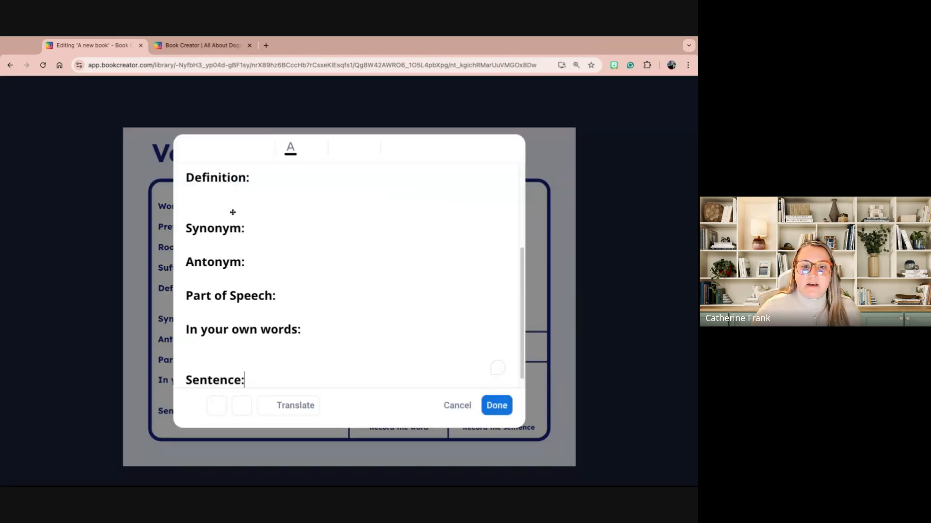
click(264, 185)
scroll(264, 184, up, 3)
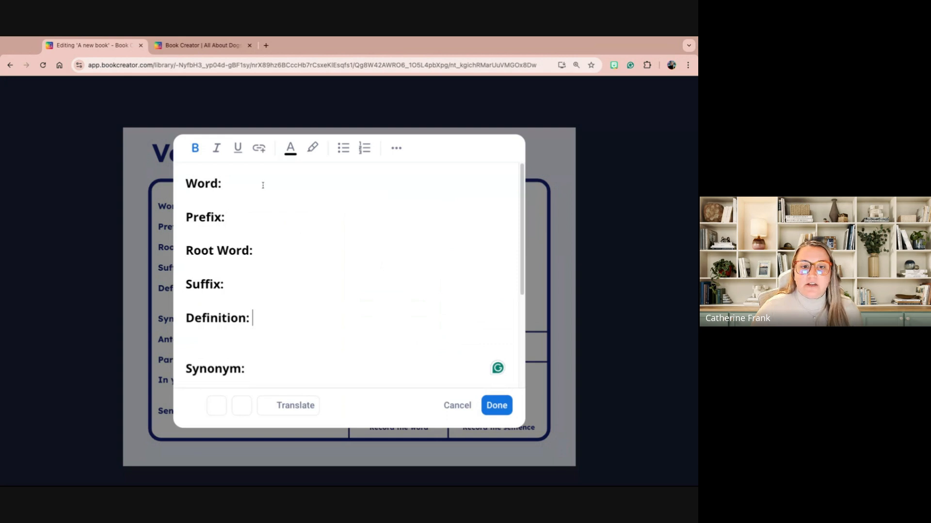
click(263, 185)
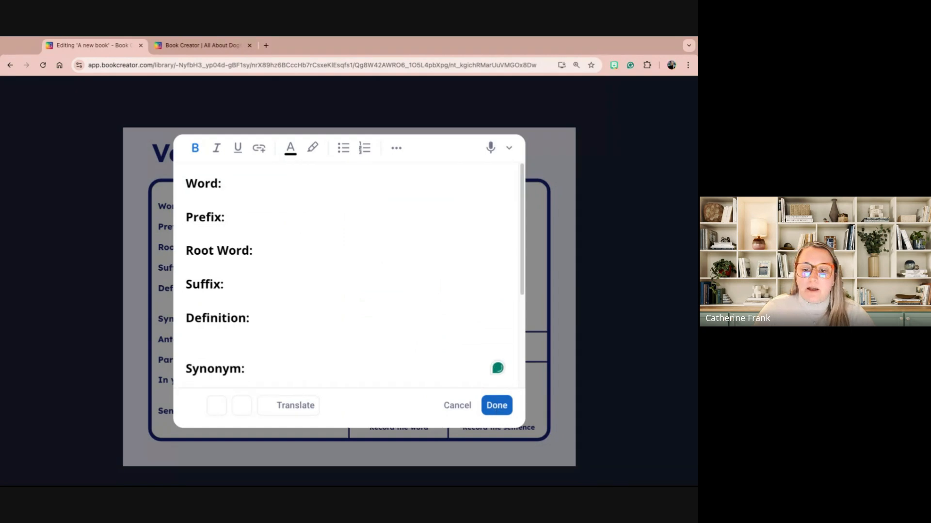
click(653, 196)
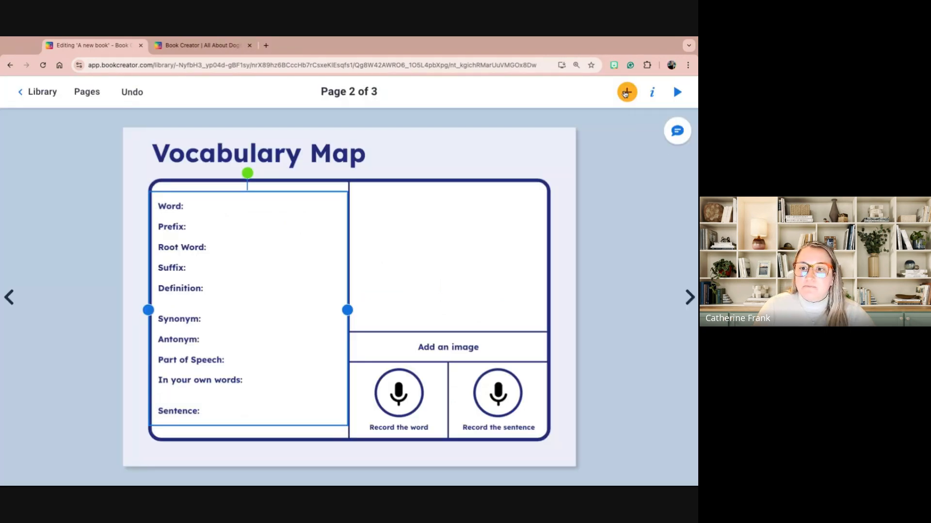
Search the icons for "innovate" and insert the person surrounded by a dotted circle of small symbols.
click(626, 94)
click(624, 127)
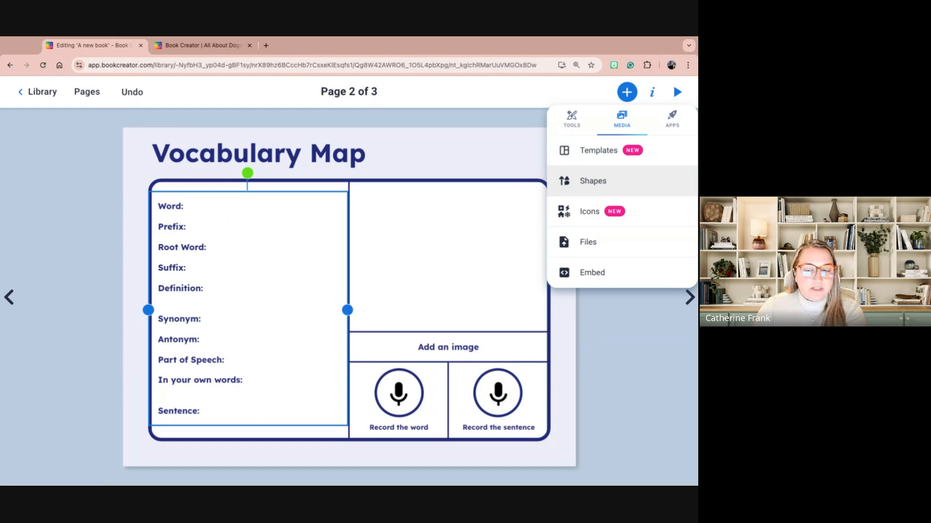
click(630, 218)
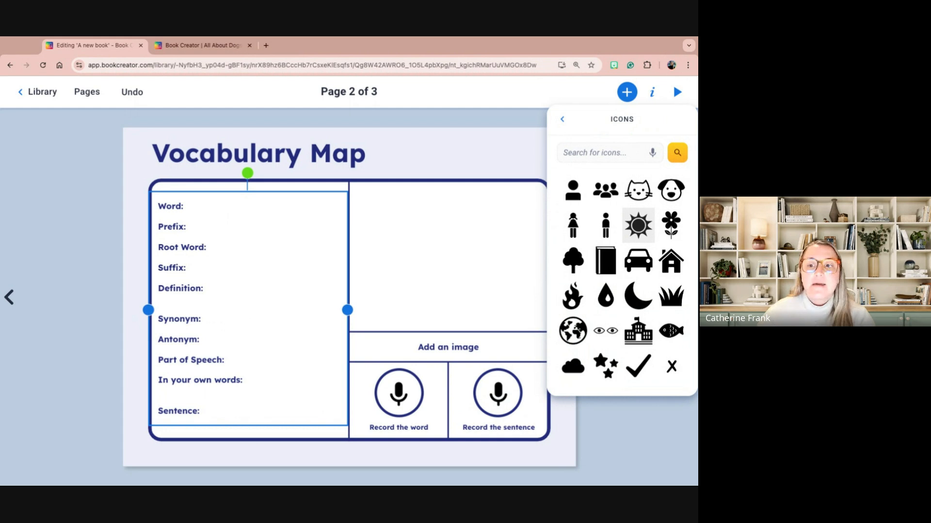
click(603, 155)
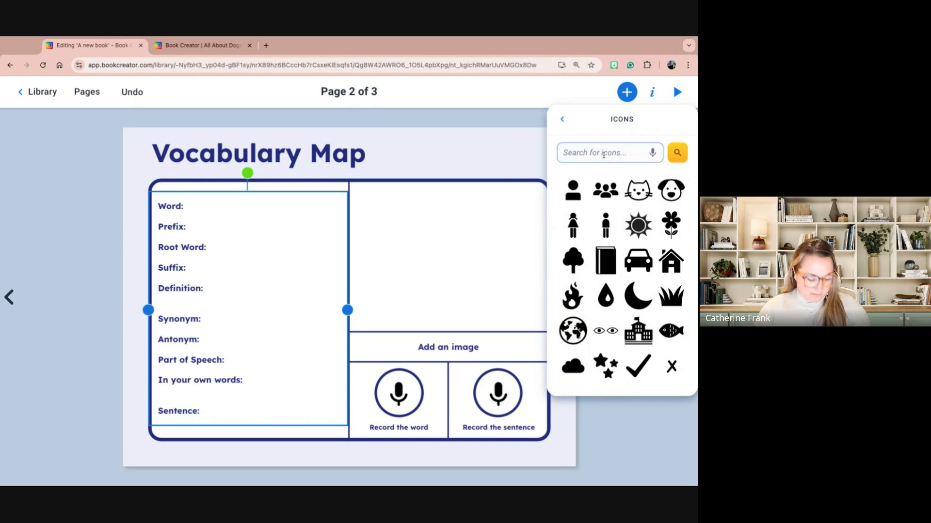
text(innova)
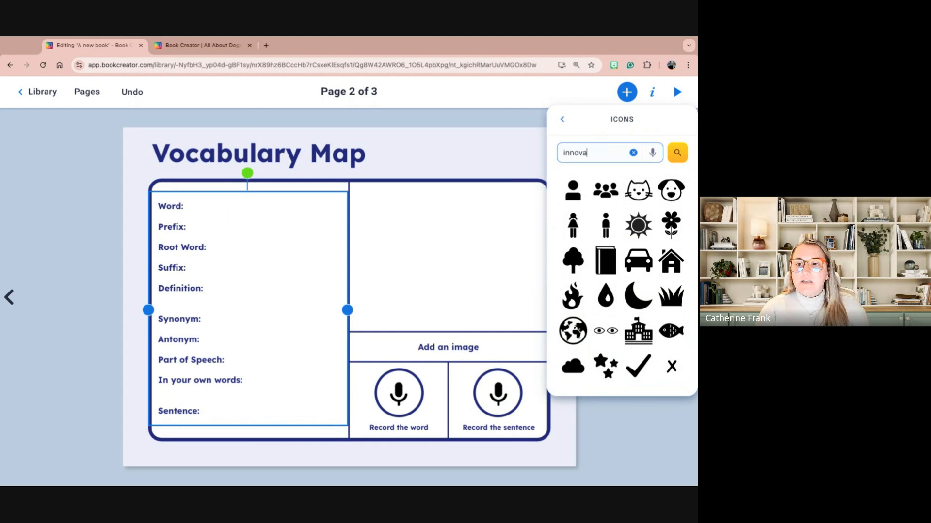
text(te)
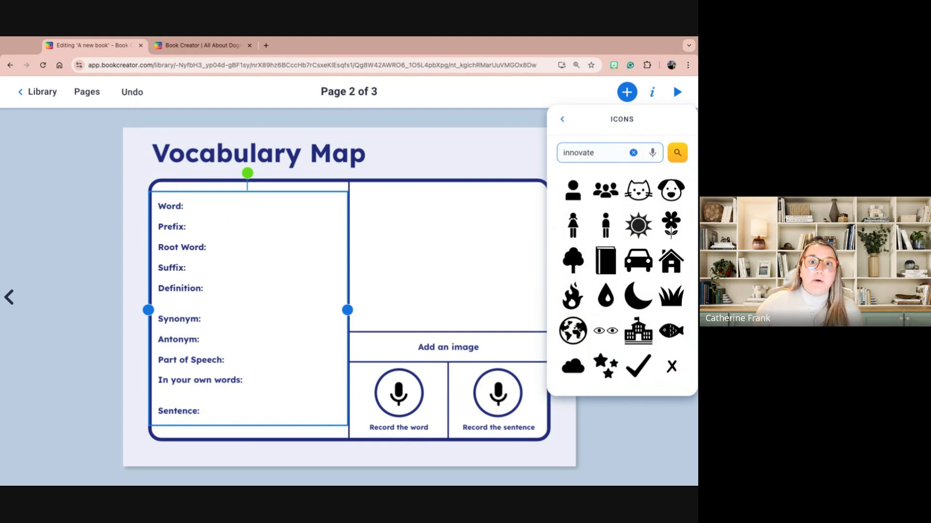
key(Return)
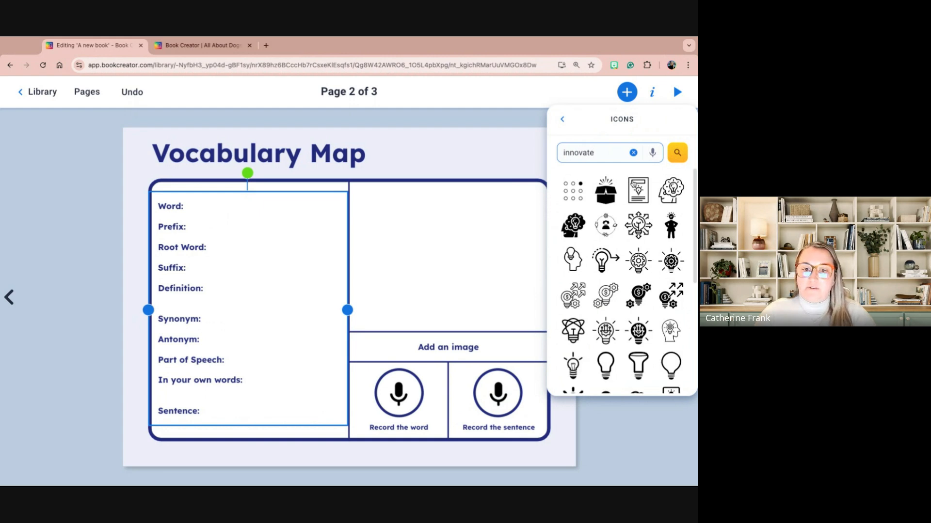
scroll(612, 216, down, 1)
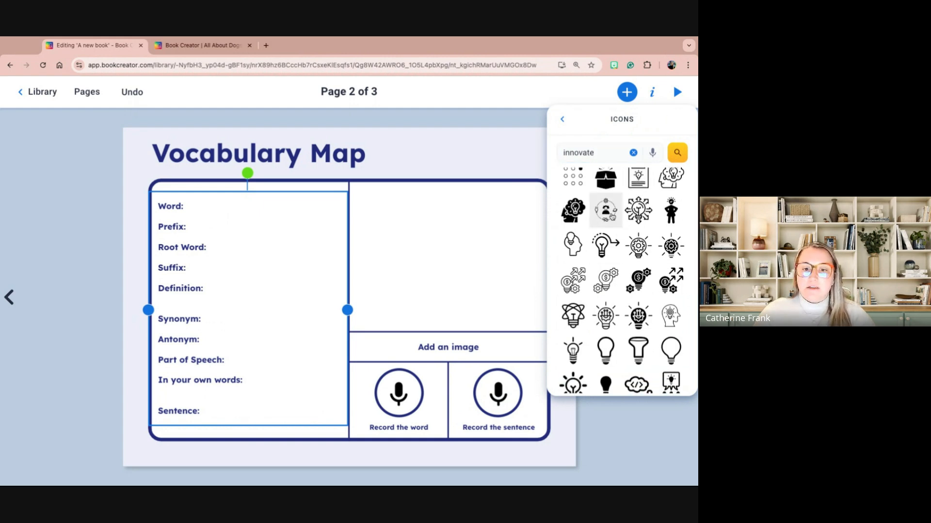
click(612, 217)
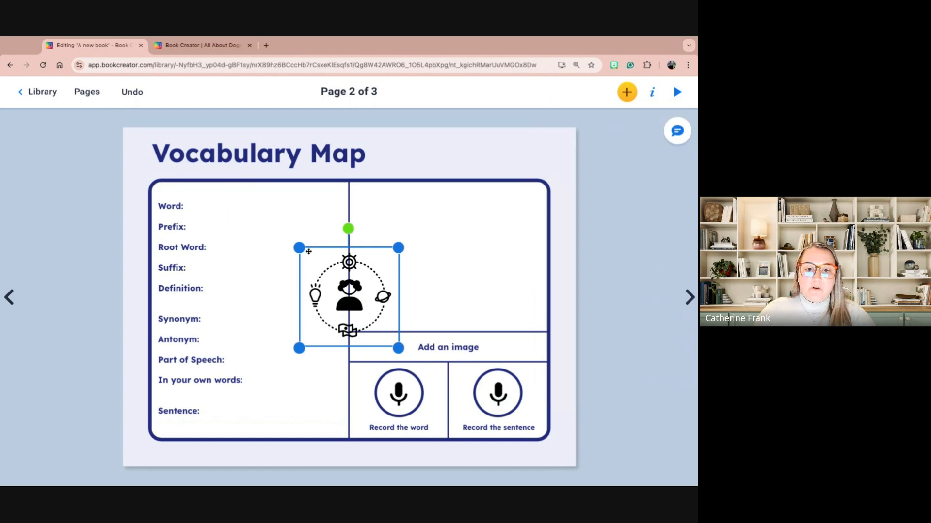
Enlarge the innovate icon to about 298 px square and move it into the picture frame above "Add an image".
drag(300, 247, 253, 201)
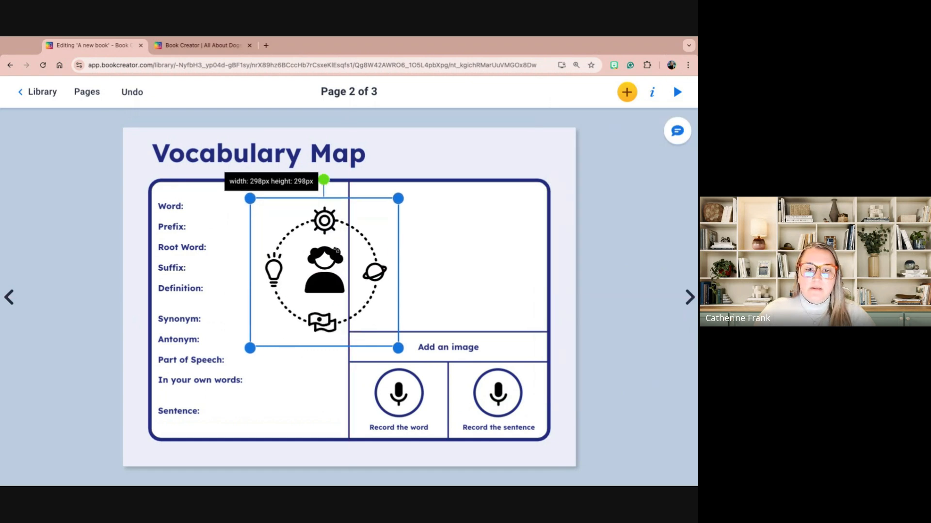
drag(332, 259, 391, 249)
drag(467, 240, 471, 238)
Recolor the innovate icon dark purple and deselect it.
click(654, 93)
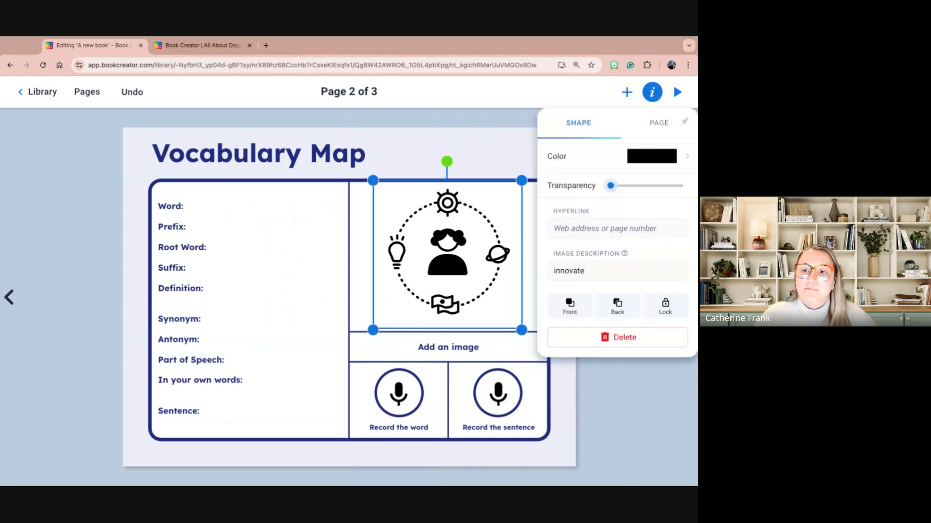
click(632, 155)
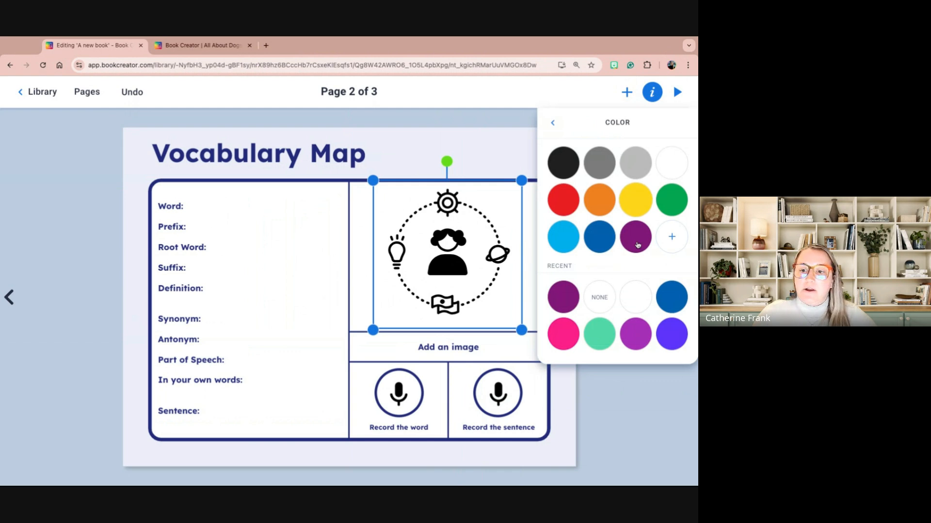
click(637, 243)
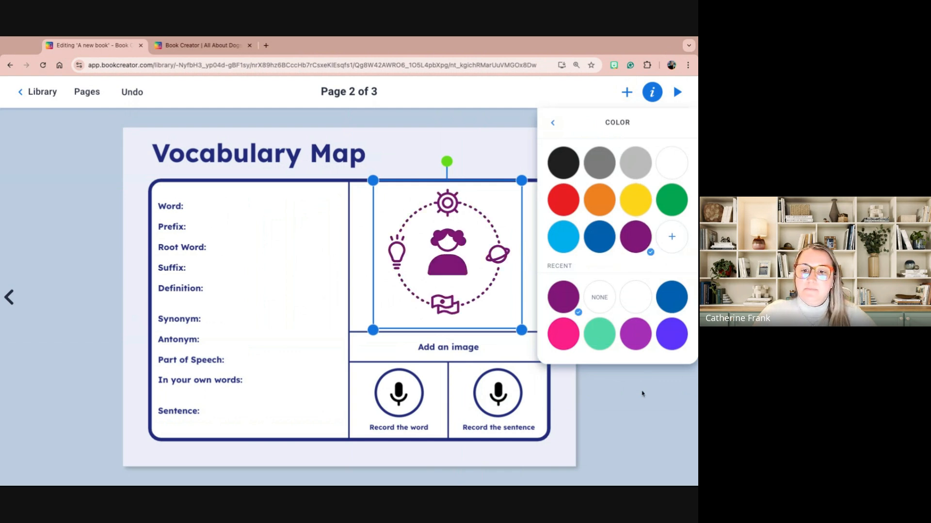
click(642, 394)
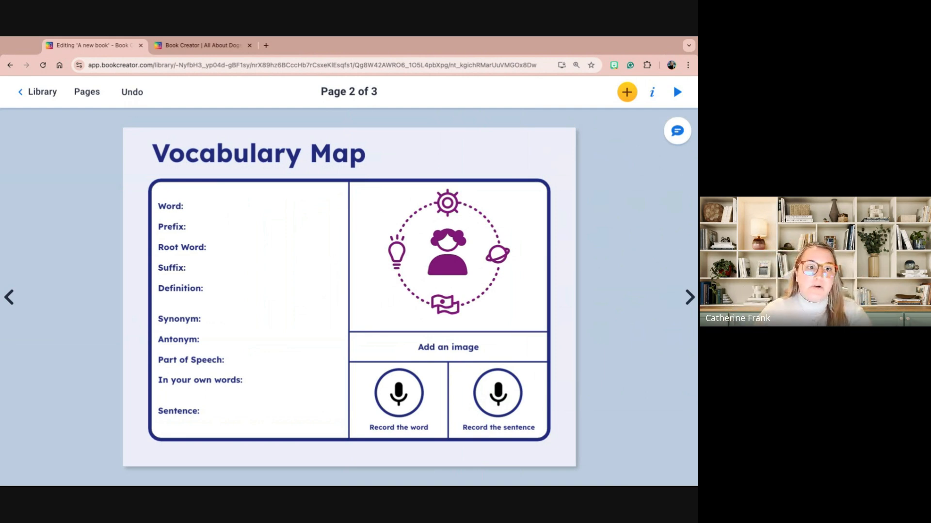
Leave the book editor and return to the library.
click(29, 100)
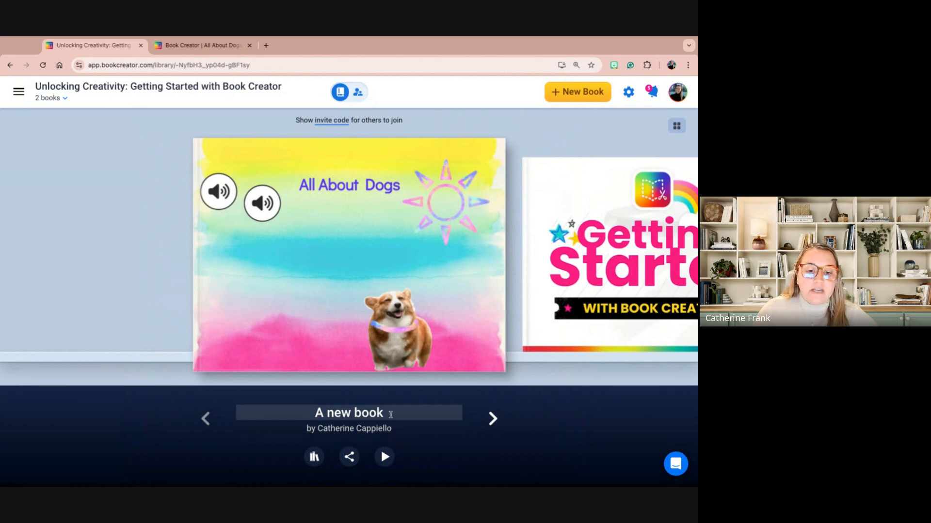
mouse_move(383, 259)
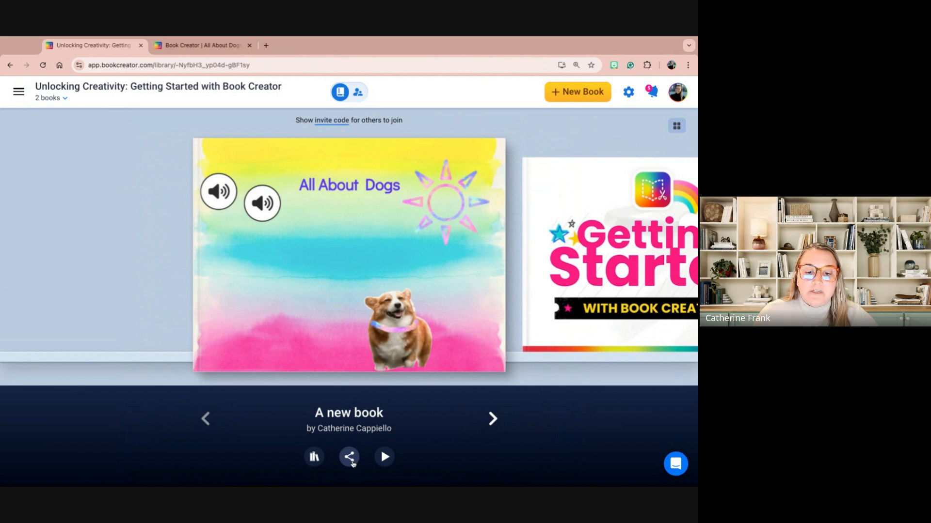
Assign the new book to everyone in the library, briefly selecting the single student in the recipient settings before restoring everyone.
click(352, 462)
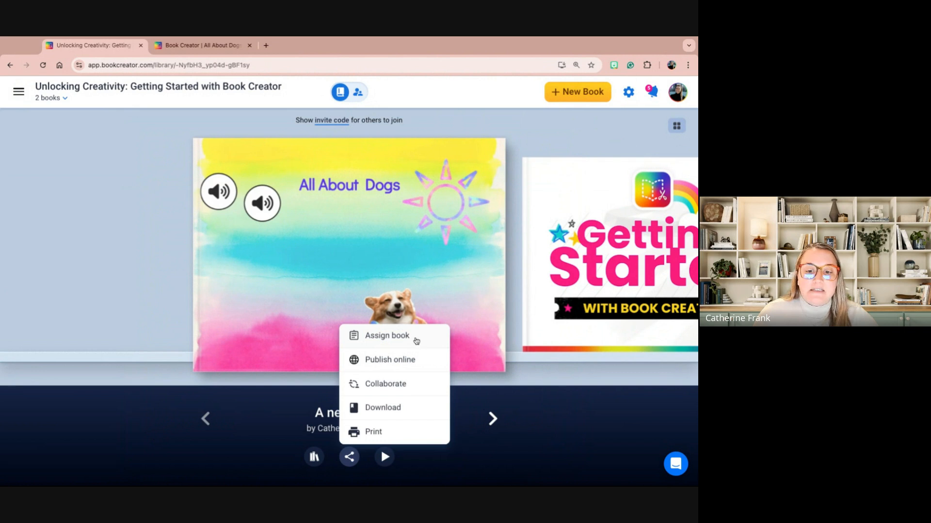
click(363, 335)
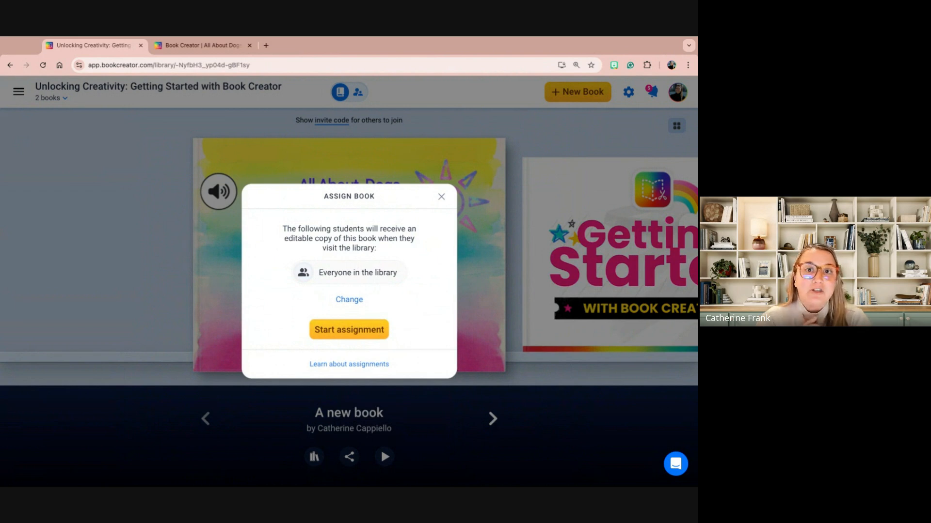
click(341, 301)
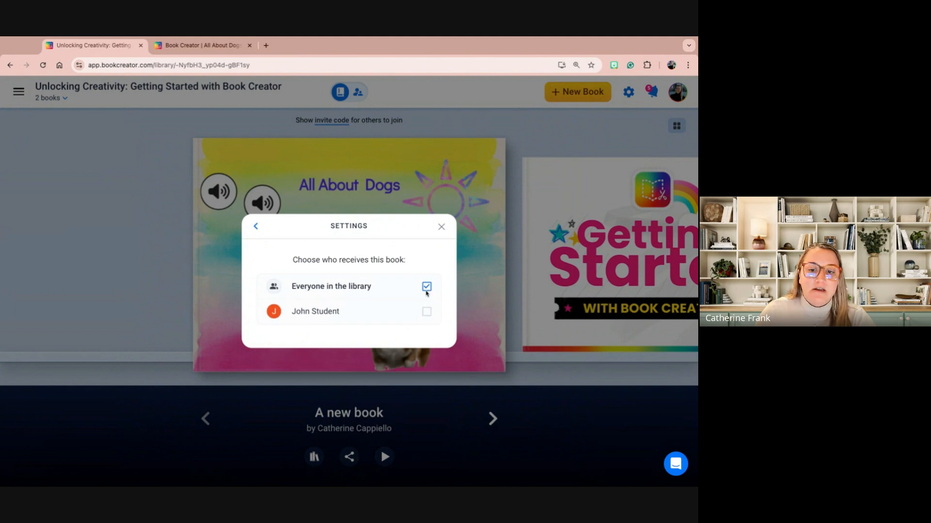
click(426, 311)
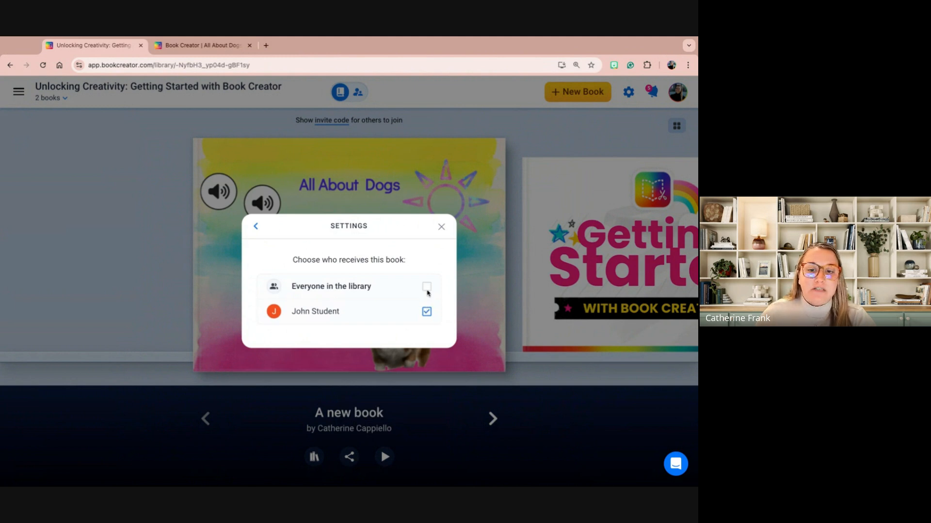
click(425, 289)
click(256, 226)
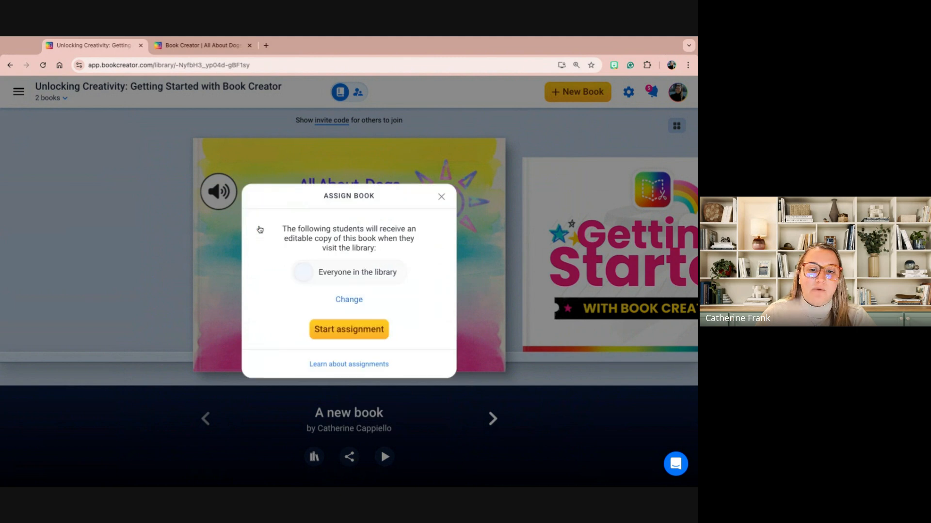
click(367, 334)
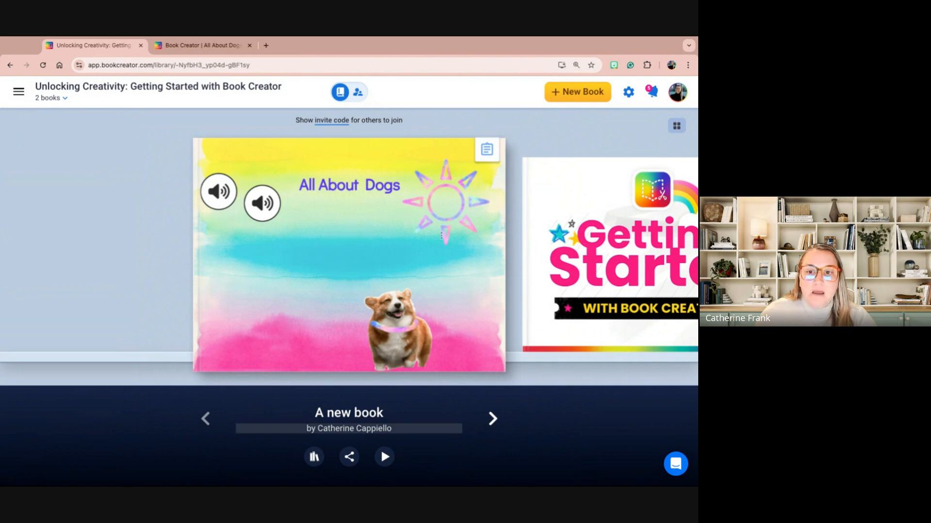
Open the new book's assignment settings from its cover and stop the assignment.
click(485, 155)
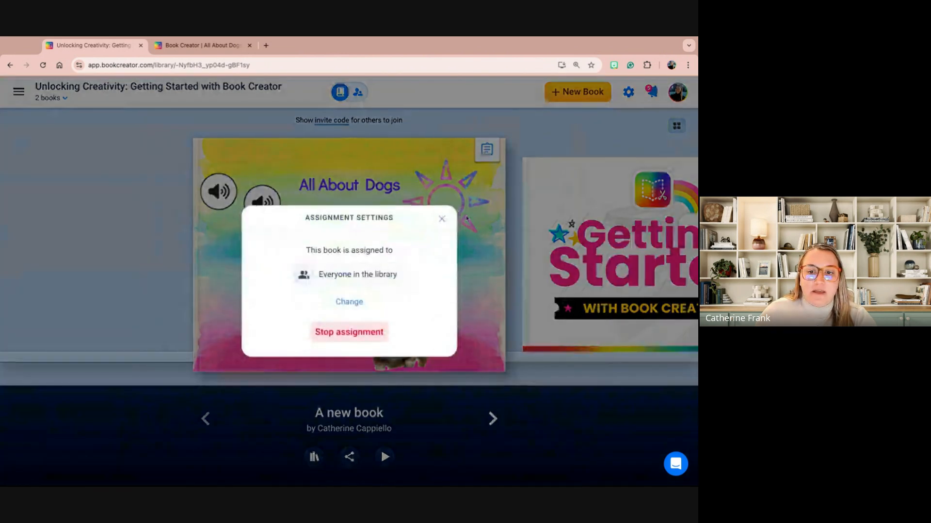
click(489, 153)
click(490, 152)
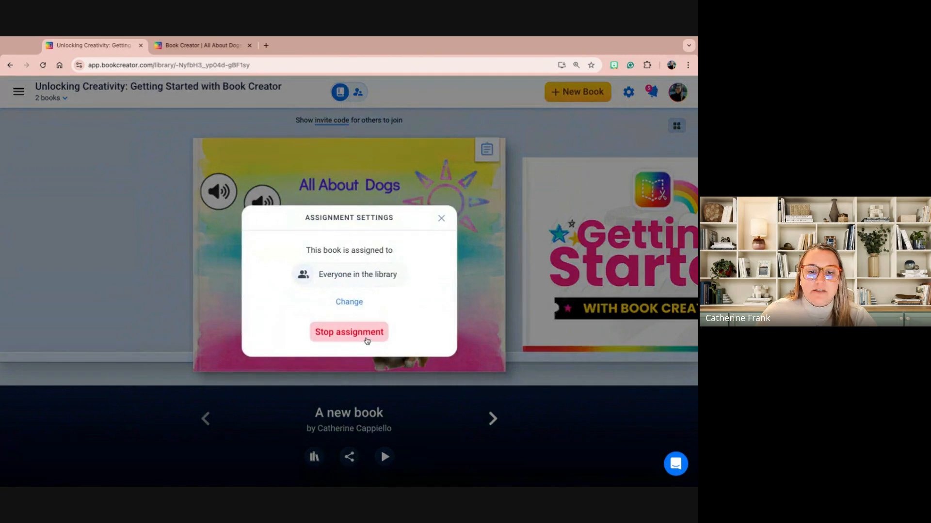
click(365, 338)
Examine the new book's collaboration options and the choice of who can edit it, and close them without starting collaboration.
click(349, 456)
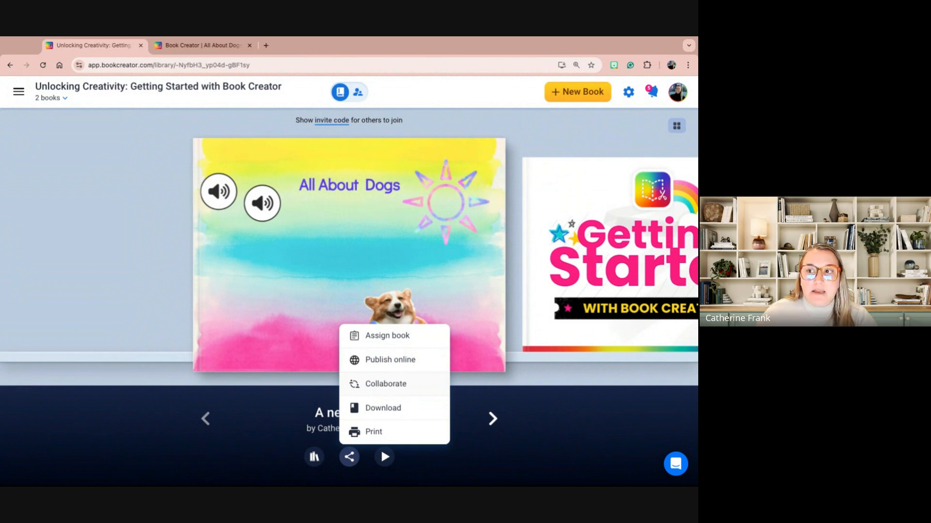
click(386, 384)
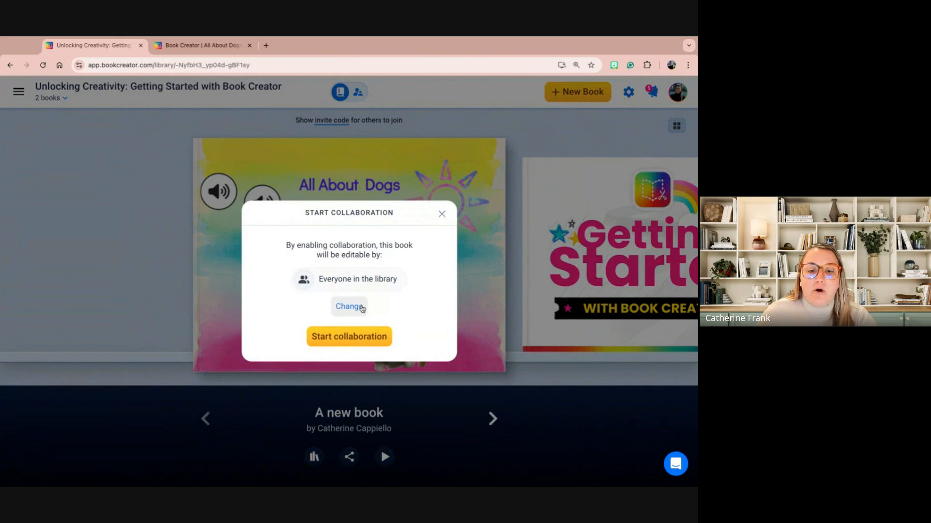
click(359, 307)
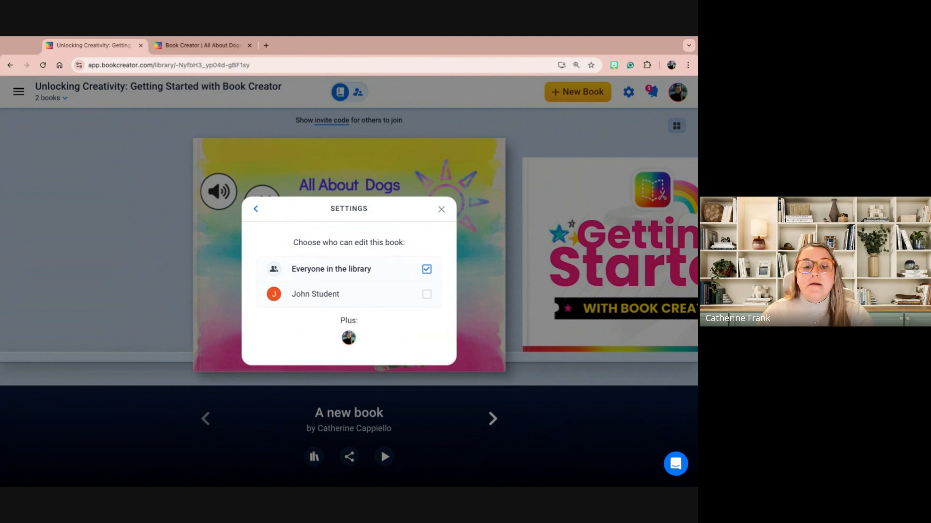
click(257, 209)
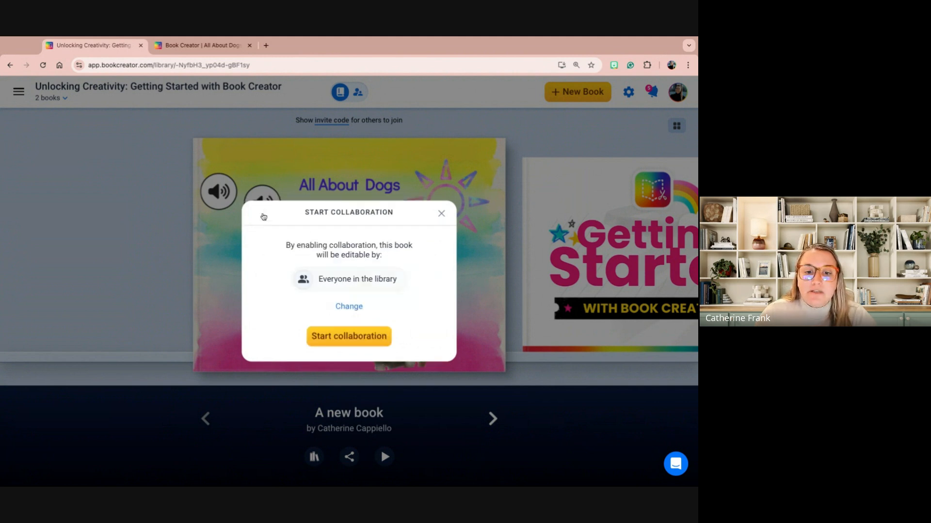
click(441, 214)
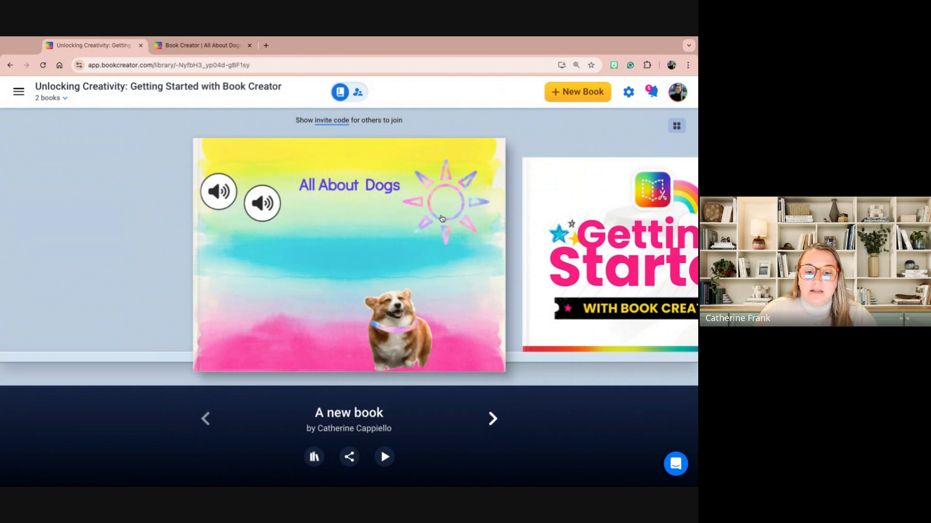
Publish the book online with the title "All About Dogs", keeping it private and remixes off.
click(349, 456)
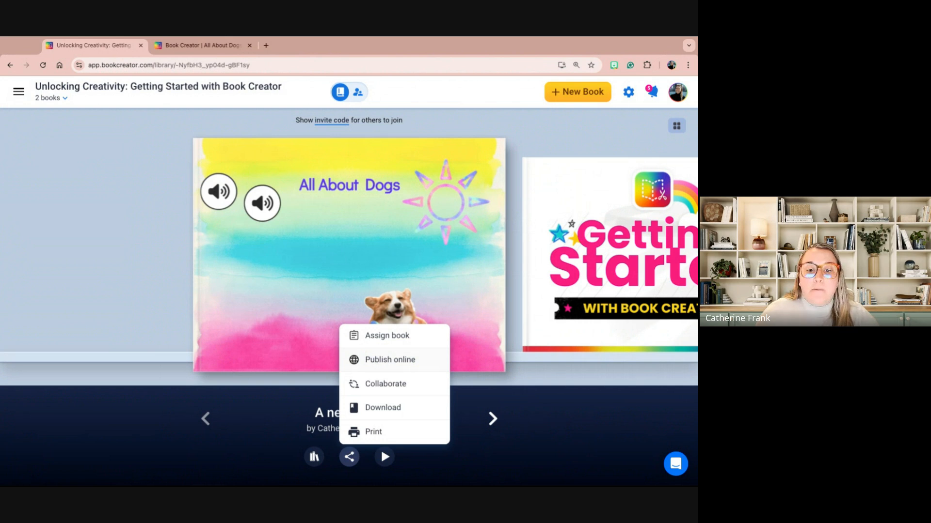
click(383, 360)
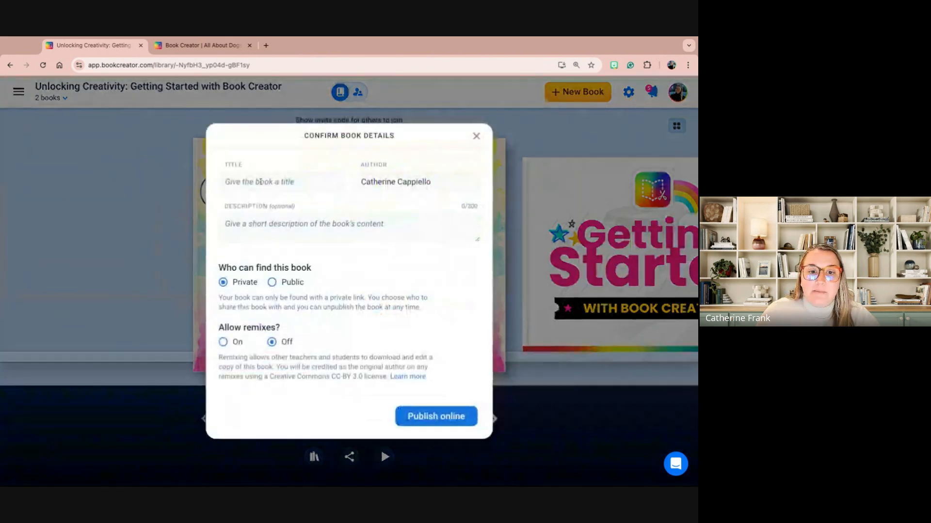
text(All About Dogs)
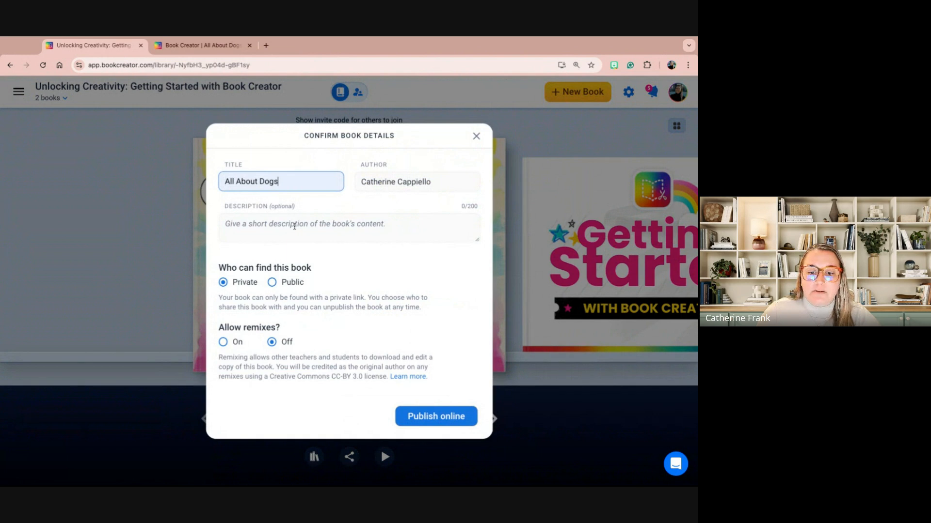
click(436, 416)
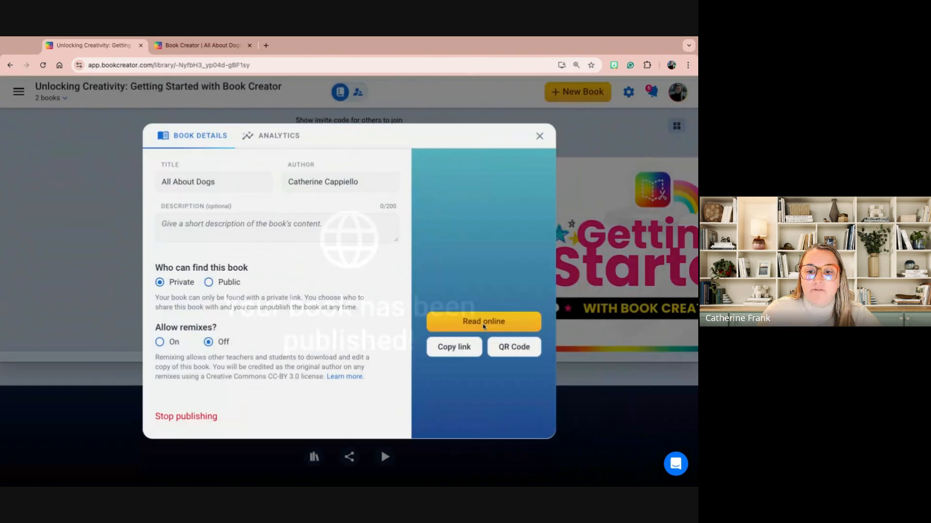
Open the published book for online reading and examine its sharing options, including the link to the book.
click(485, 323)
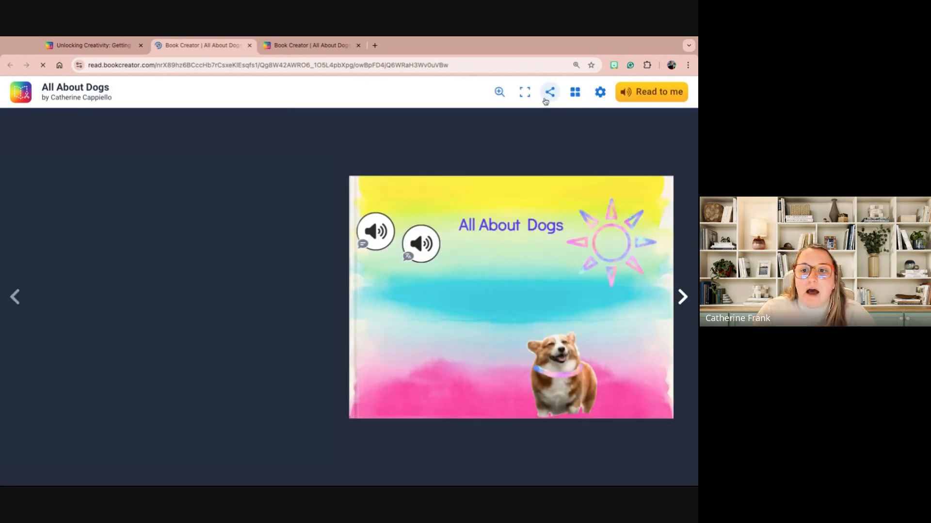
click(551, 95)
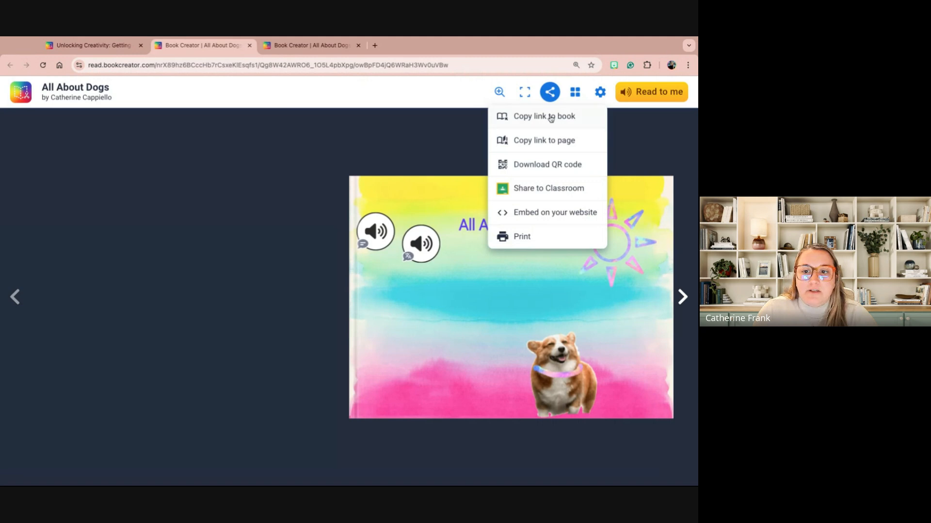
click(529, 117)
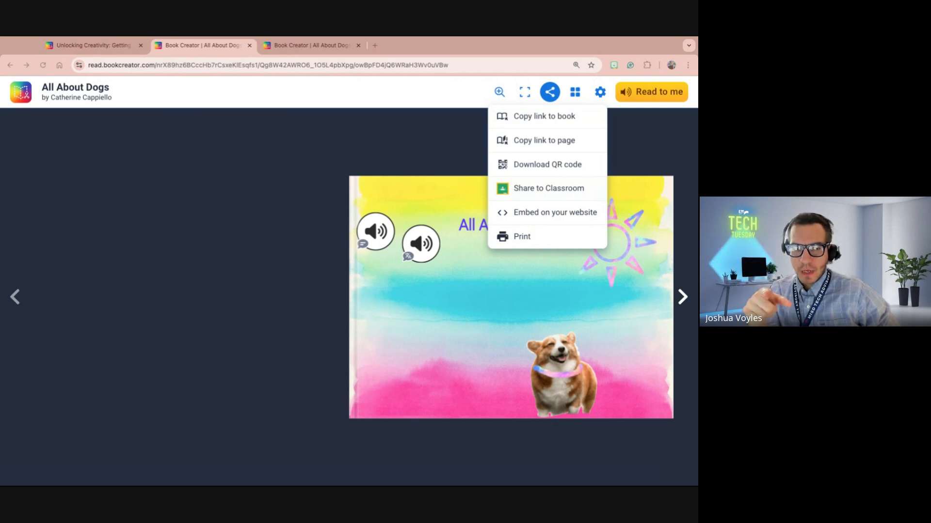
Return to the library, close the published book's details and preview the grid view of all books before restoring the single-book view.
click(114, 52)
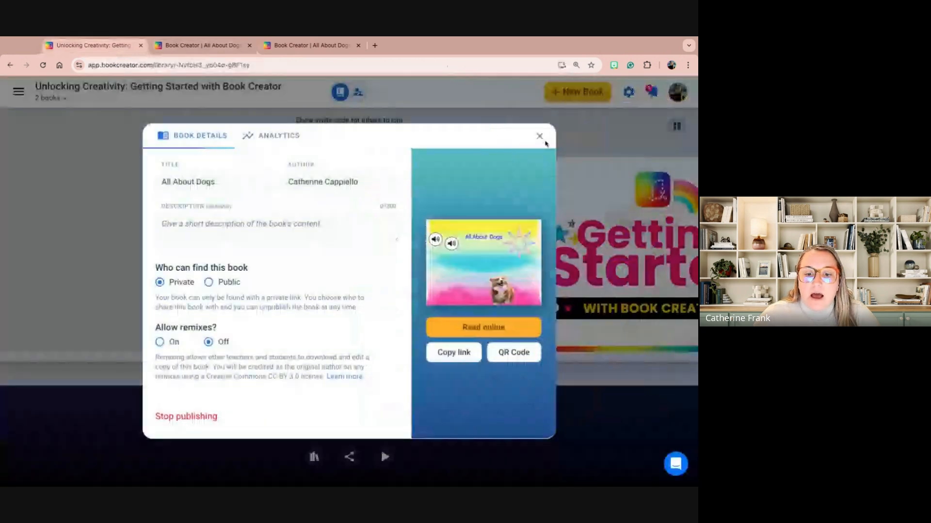
click(539, 136)
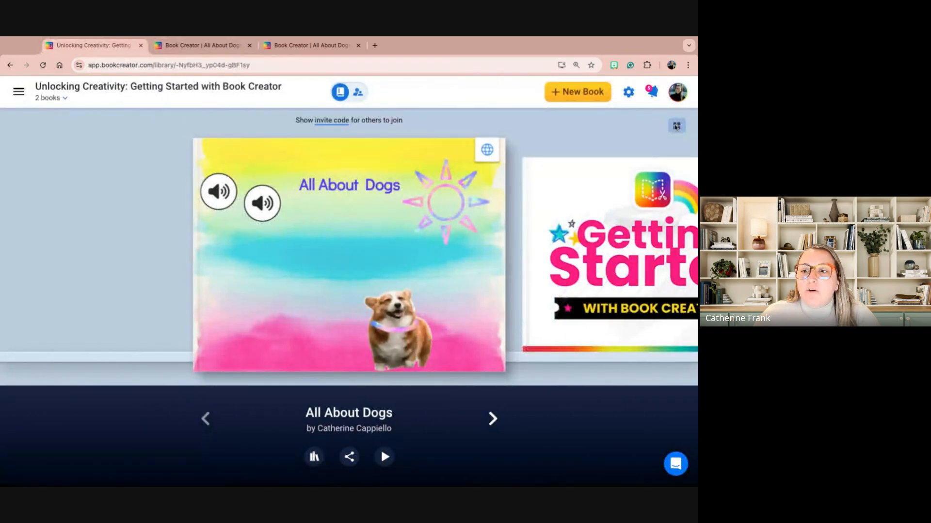
click(676, 126)
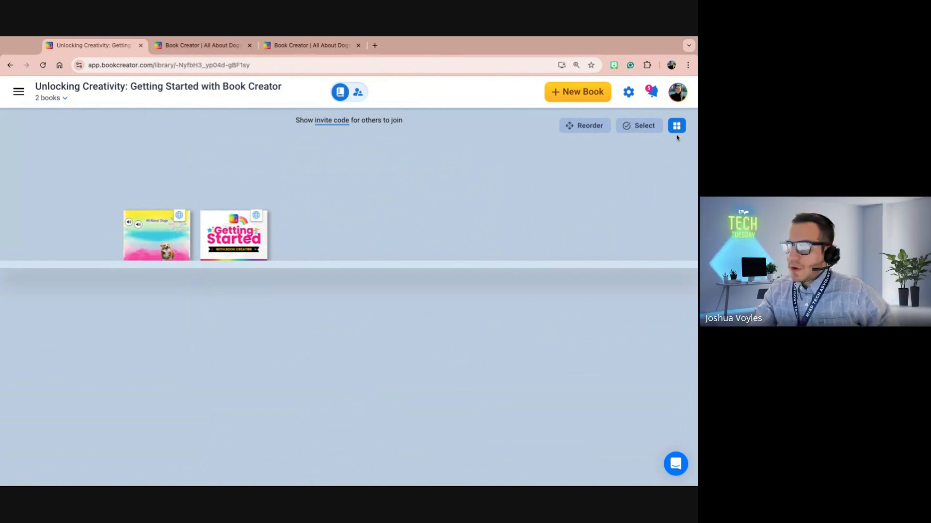
click(679, 132)
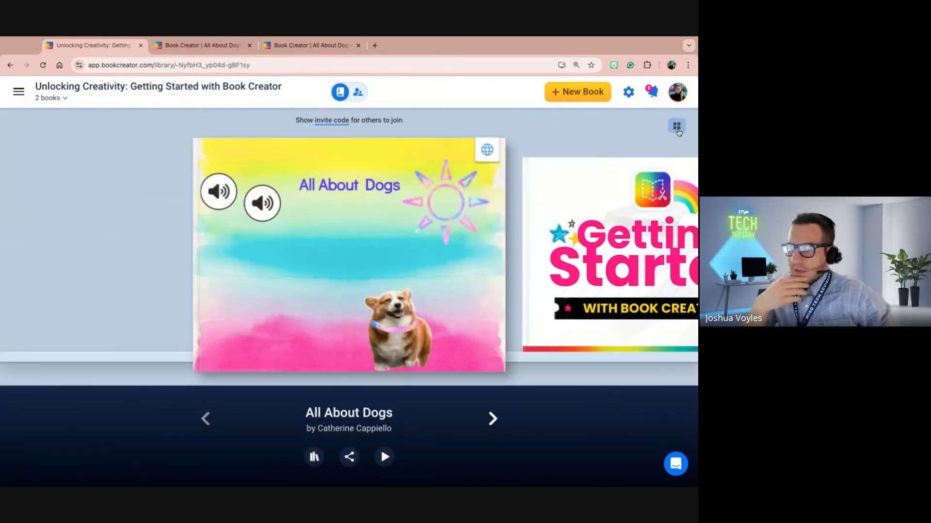
click(678, 130)
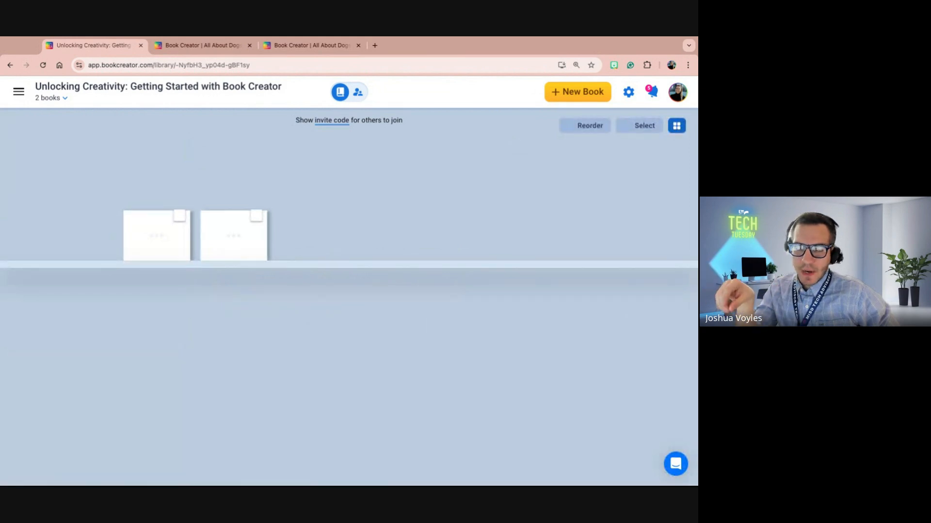
click(677, 128)
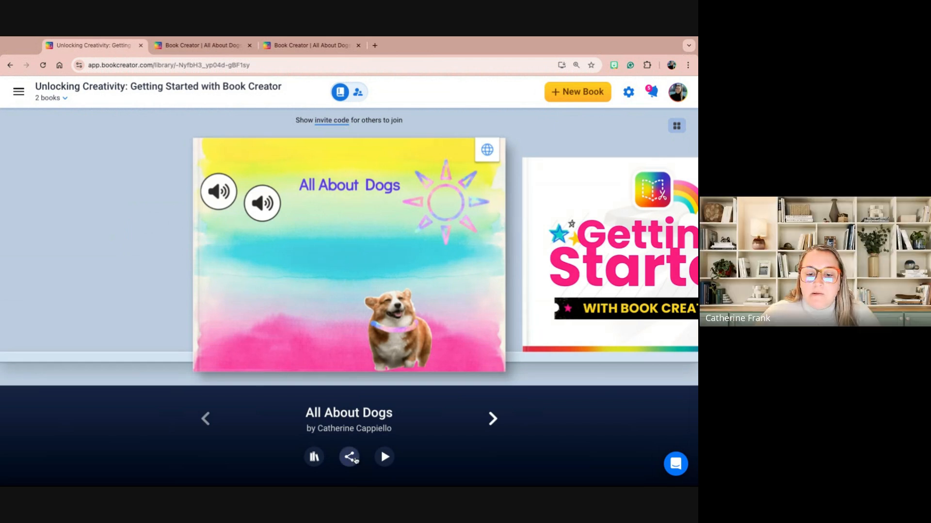
Reopen the publishing details of "All About Dogs" and open the book for reading online.
click(357, 458)
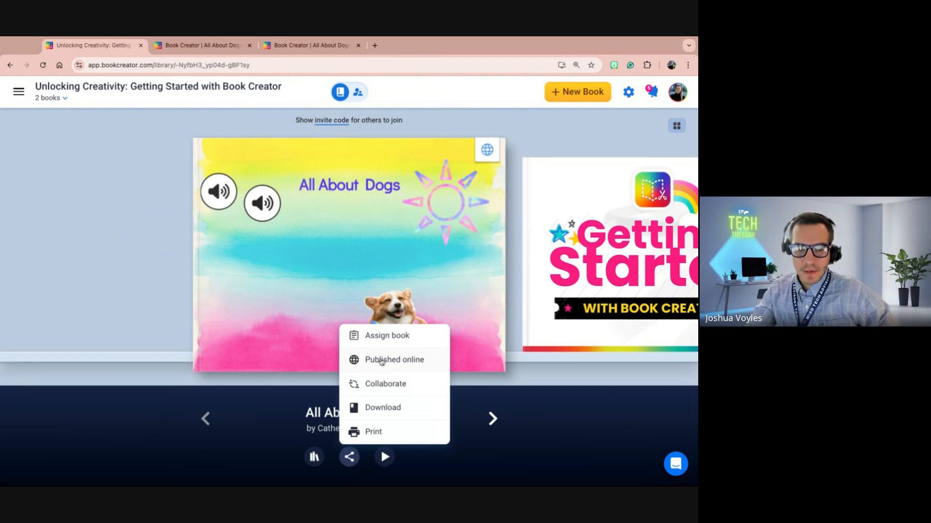
click(375, 357)
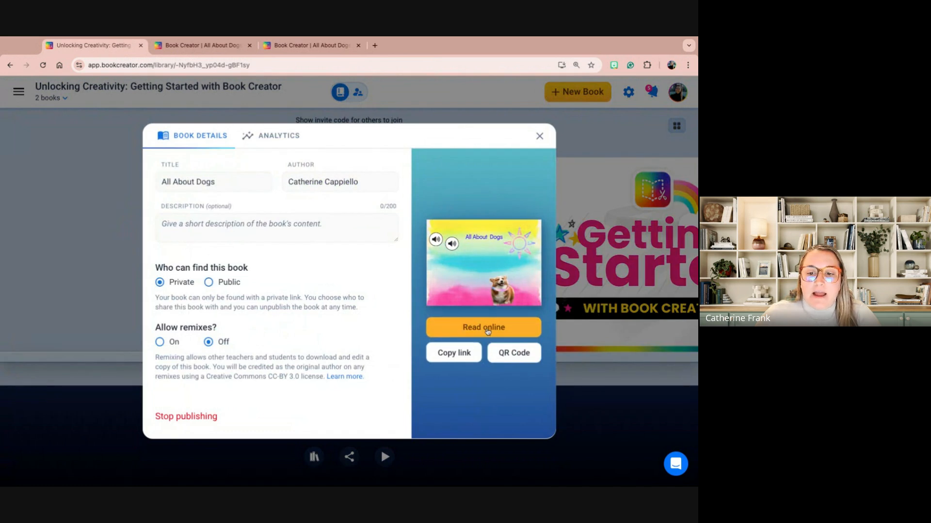
click(488, 331)
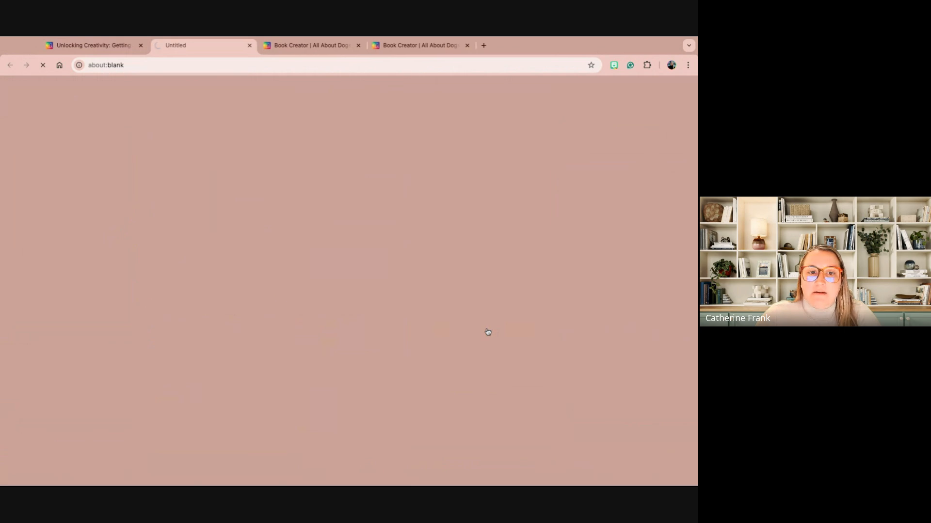